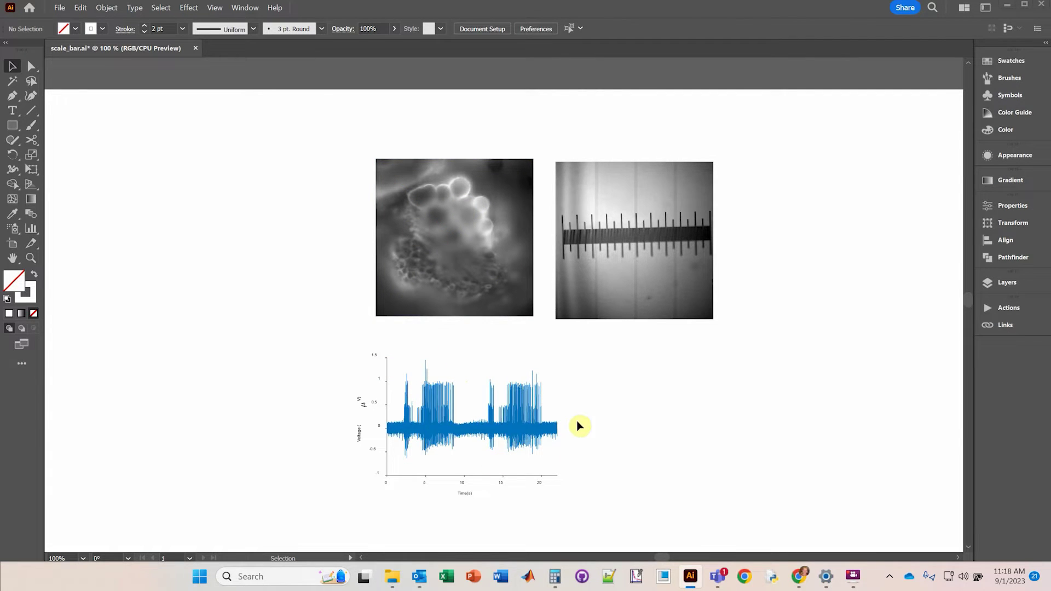
Step: Check in the document setup that the document units are pixels
{"action": "scroll", "coordinate": [557, 264], "scroll_direction": "up", "scroll_amount": 2}
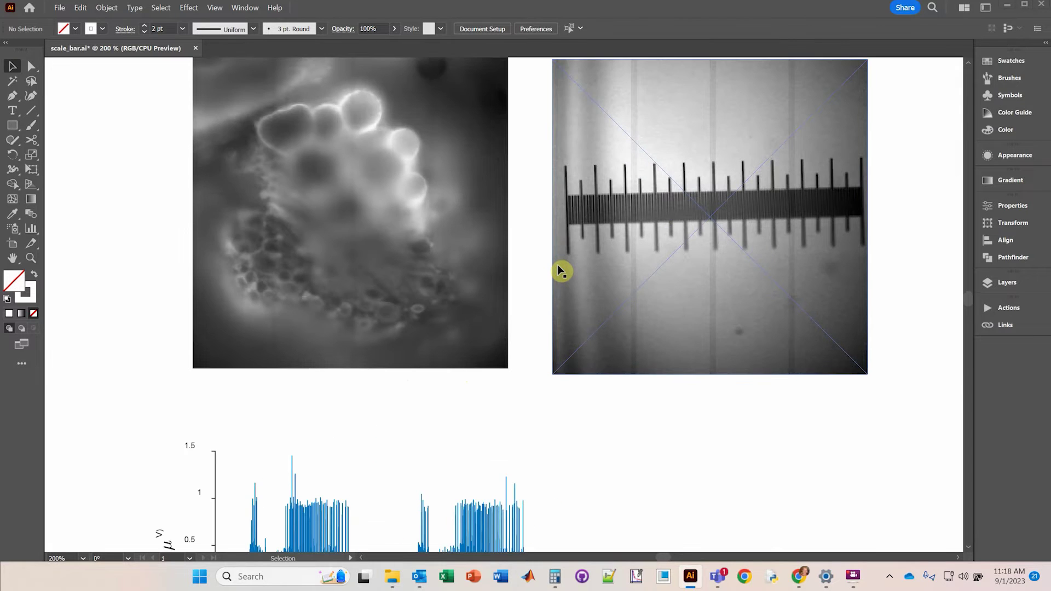
{"action": "left_click_drag", "start_coordinate": [546, 180], "coordinate": [549, 263]}
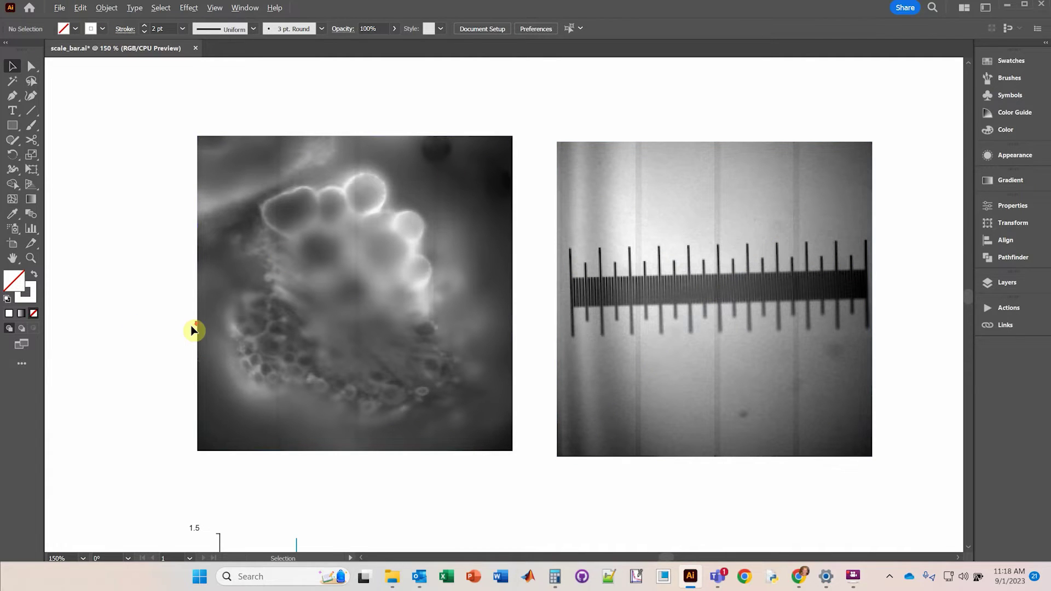
{"action": "scroll", "coordinate": [194, 329], "scroll_direction": "down", "scroll_amount": 2}
{"action": "left_click_drag", "start_coordinate": [163, 346], "coordinate": [336, 218]}
{"action": "scroll", "coordinate": [283, 227], "scroll_direction": "down", "scroll_amount": 1}
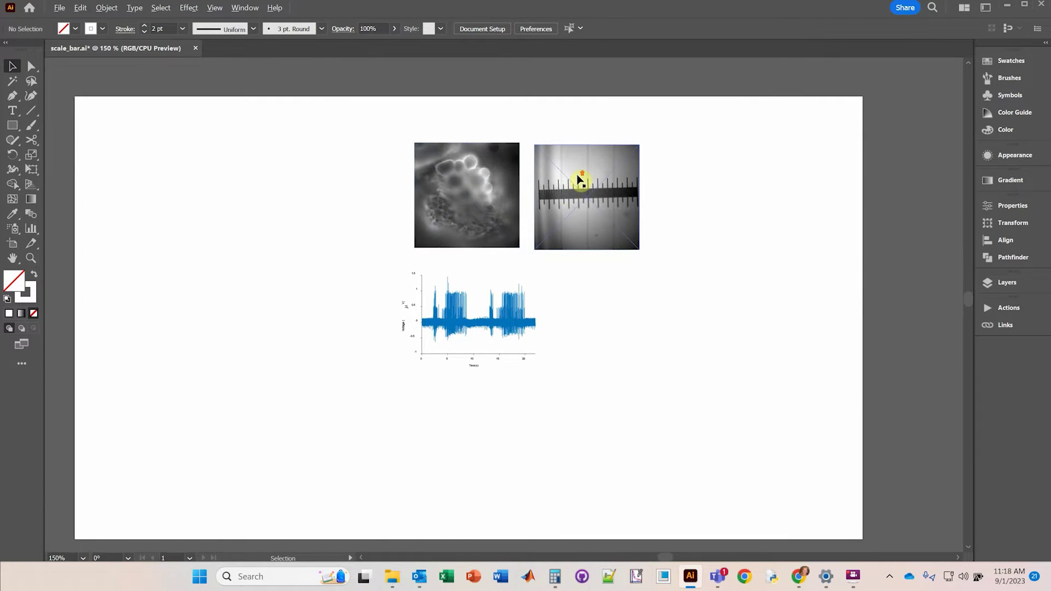
{"action": "scroll", "coordinate": [578, 178], "scroll_direction": "up", "scroll_amount": 3}
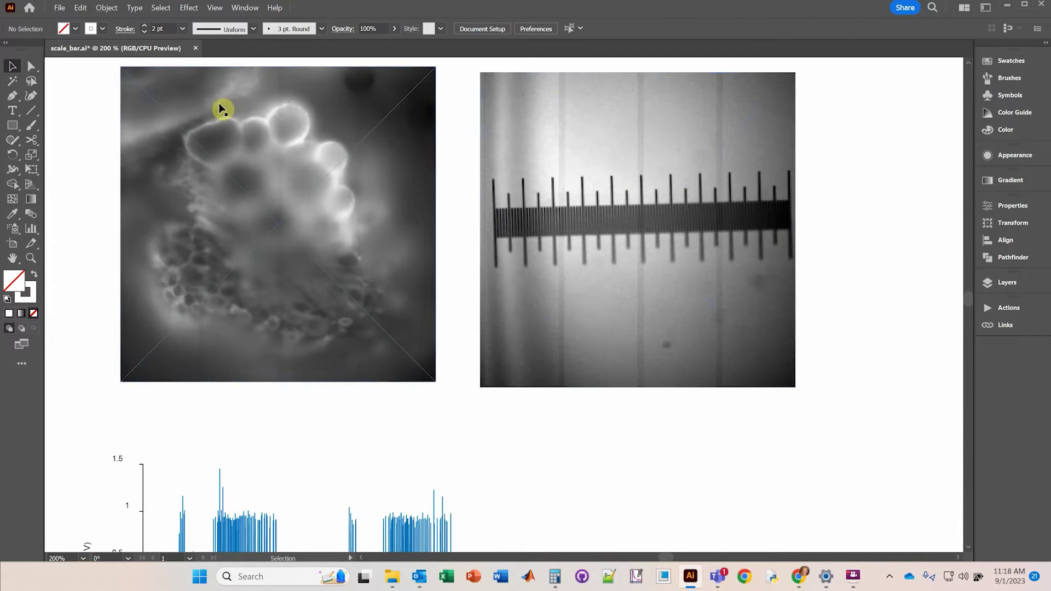
{"action": "left_click", "coordinate": [59, 8]}
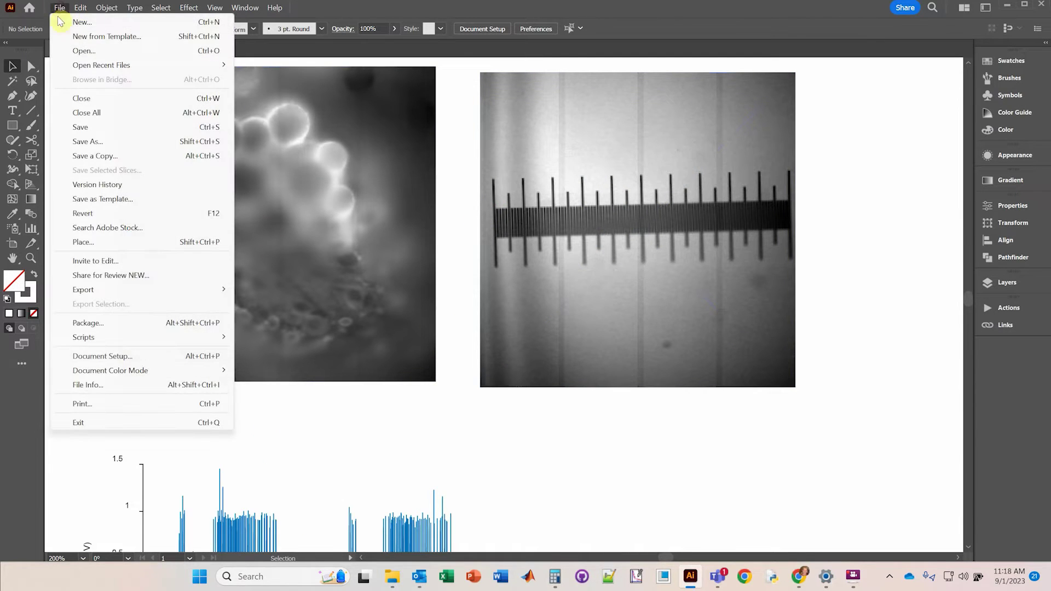
{"action": "left_click", "coordinate": [82, 356]}
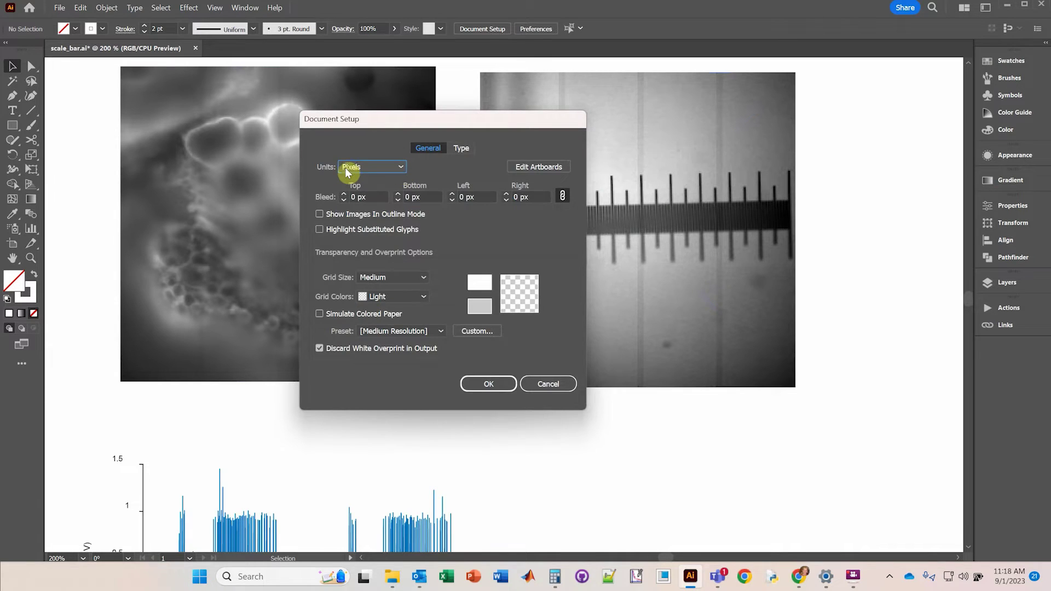
{"action": "left_click", "coordinate": [495, 383]}
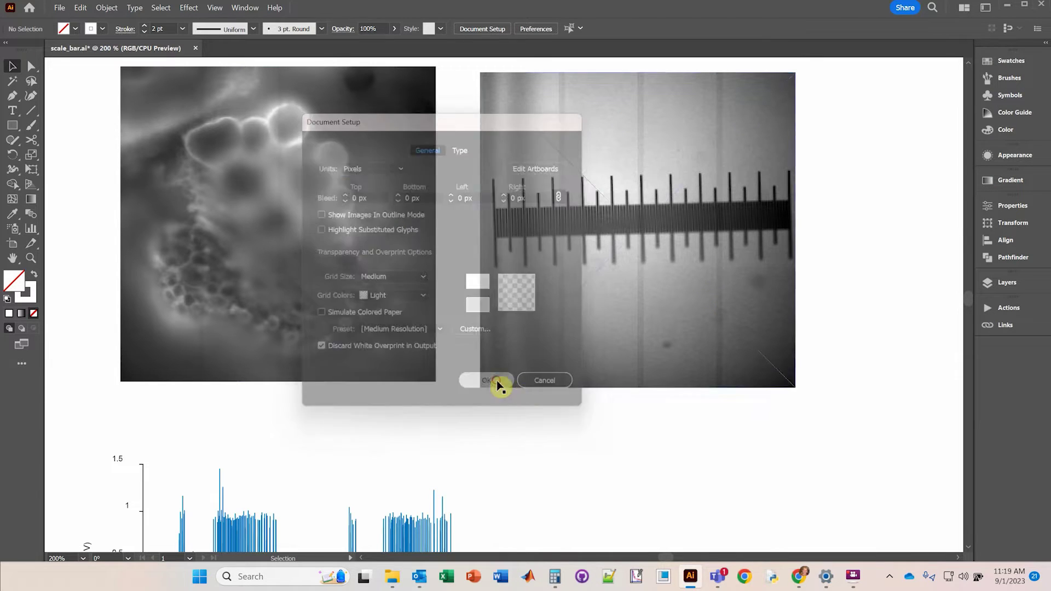
Step: Measure the micrometer ruler's full length with a temporary line along its tick tops, and delete the line
{"action": "left_click", "coordinate": [34, 111]}
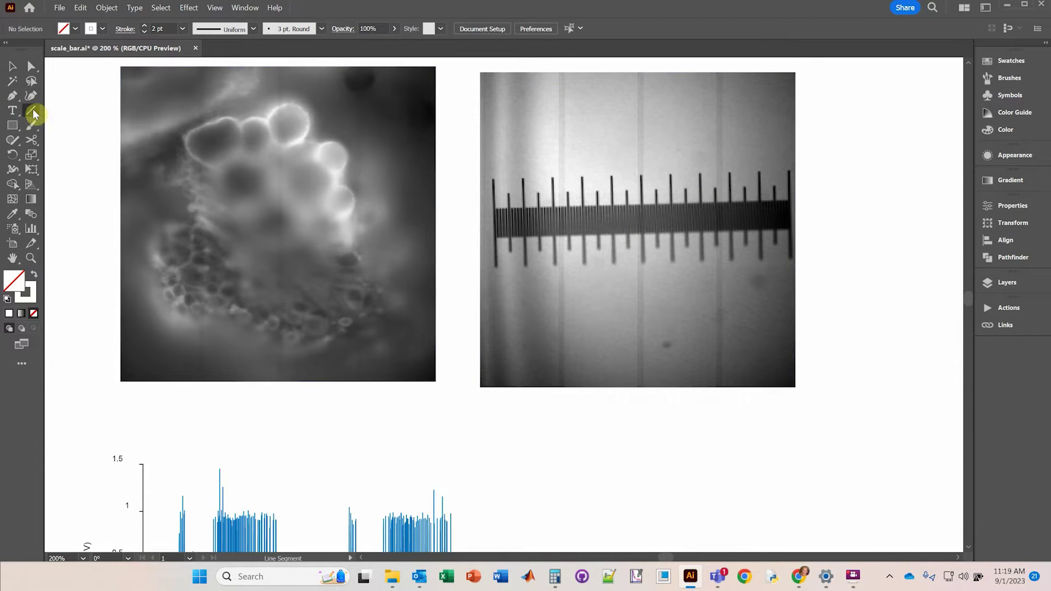
{"action": "left_click_drag", "start_coordinate": [493, 180], "coordinate": [790, 171]}
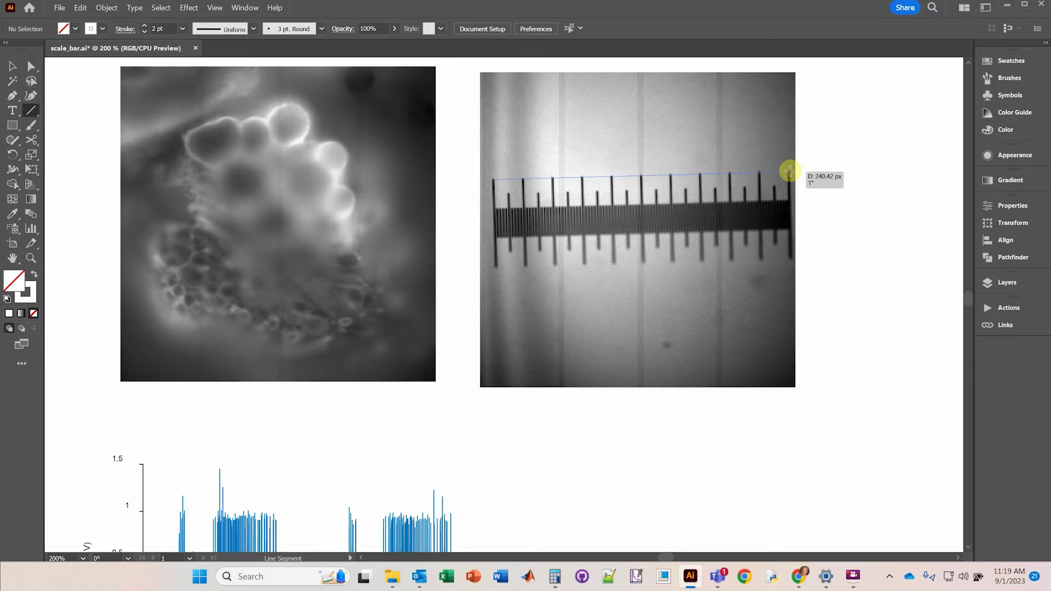
{"action": "mouse_move", "coordinate": [789, 171]}
{"action": "left_mouse_down"}
{"action": "mouse_move", "coordinate": [553, 248]}
{"action": "mouse_move", "coordinate": [336, 215]}
{"action": "mouse_move", "coordinate": [764, 137]}
{"action": "mouse_move", "coordinate": [746, 155]}
{"action": "mouse_move", "coordinate": [500, 171]}
{"action": "mouse_move", "coordinate": [497, 183]}
{"action": "mouse_move", "coordinate": [744, 159]}
{"action": "mouse_move", "coordinate": [789, 172]}
{"action": "left_mouse_up"}
{"action": "left_click_drag", "start_coordinate": [789, 172], "coordinate": [790, 172]}
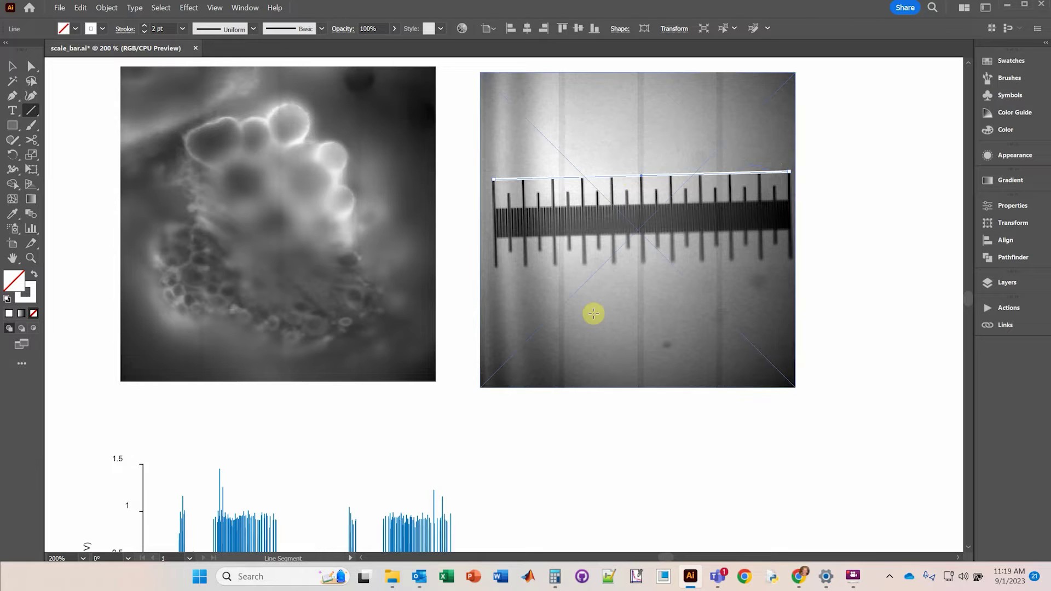
{"action": "key", "text": "Delete"}
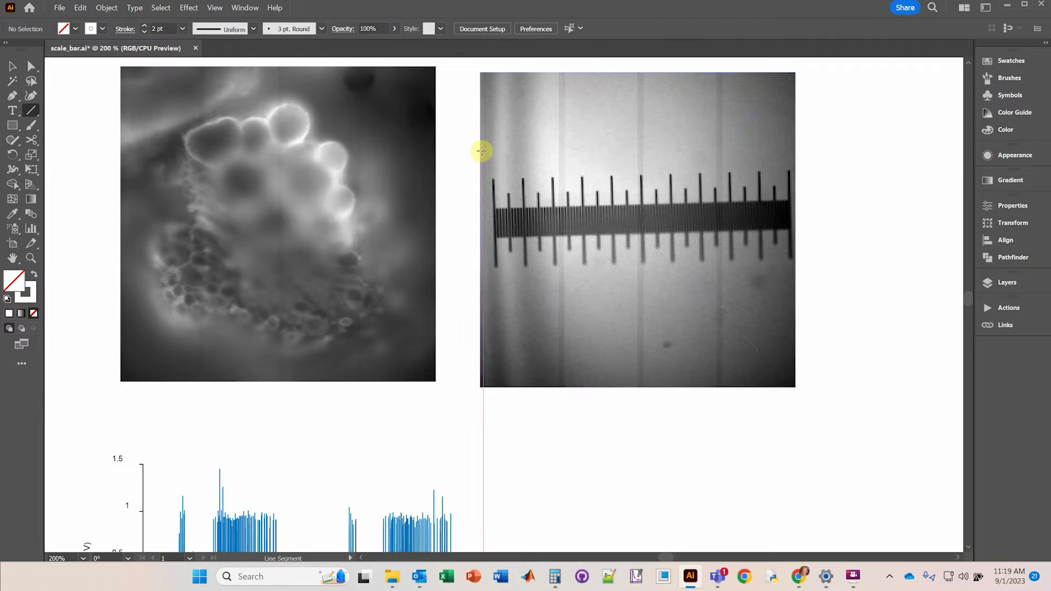
Step: Measure the full width of the micrometer image with a temporary horizontal line from edge to edge, and delete the line
{"action": "left_click_drag", "start_coordinate": [480, 151], "coordinate": [795, 150]}
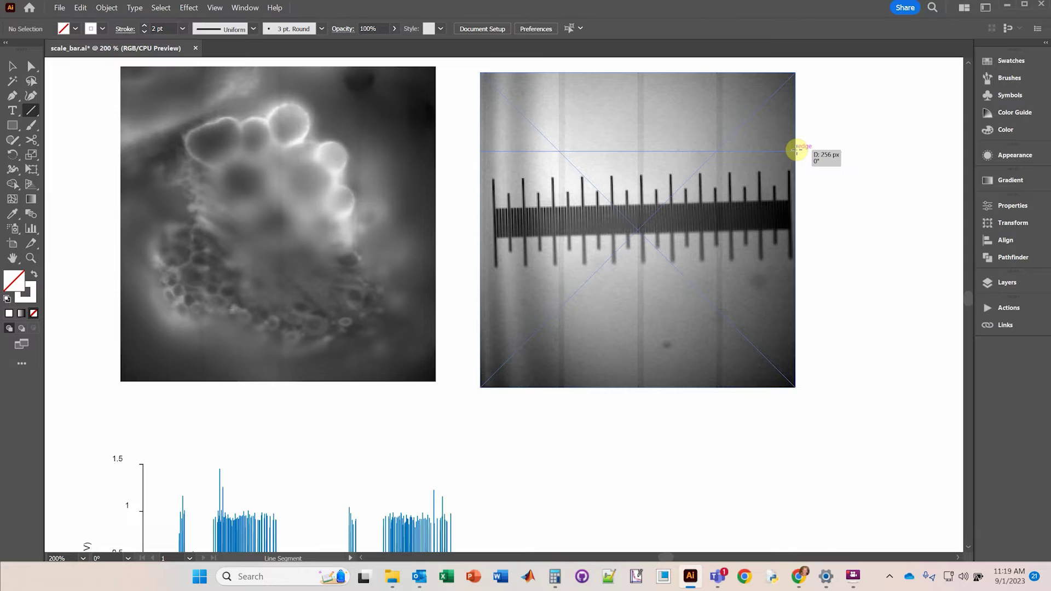
{"action": "left_click_drag", "start_coordinate": [796, 151], "coordinate": [796, 151]}
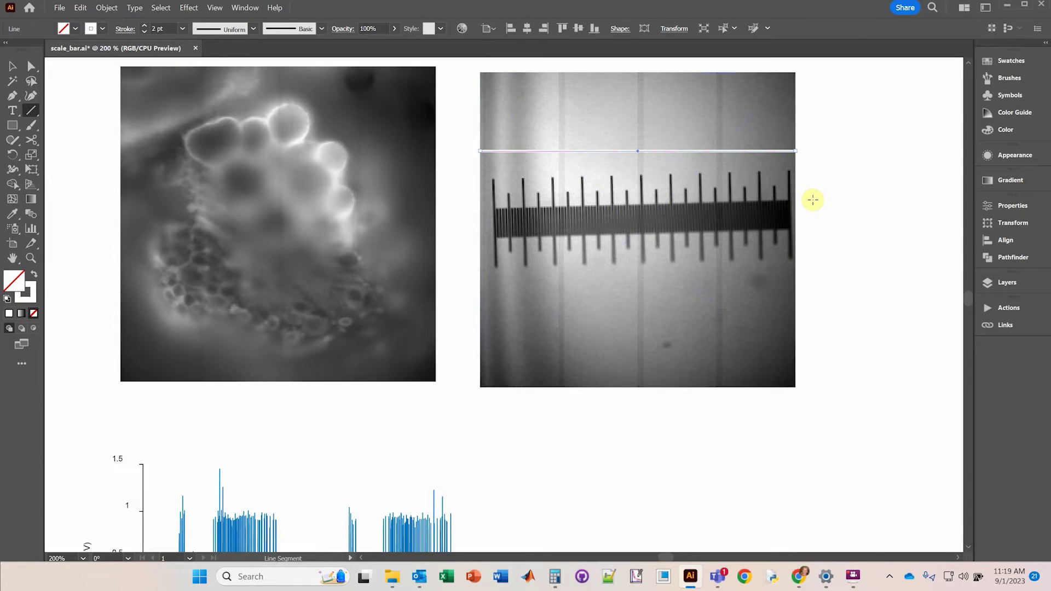
{"action": "key", "text": "Delete"}
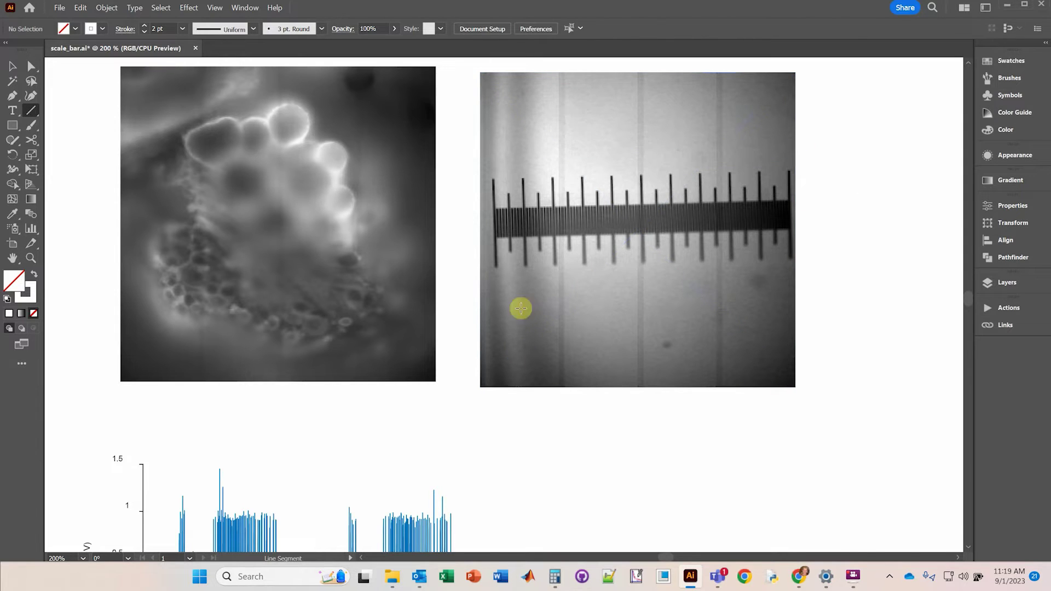
Step: Switch to Calculator, divide 24 by 256, copy the result and return to the Illustrator document
{"action": "left_click", "coordinate": [553, 577]}
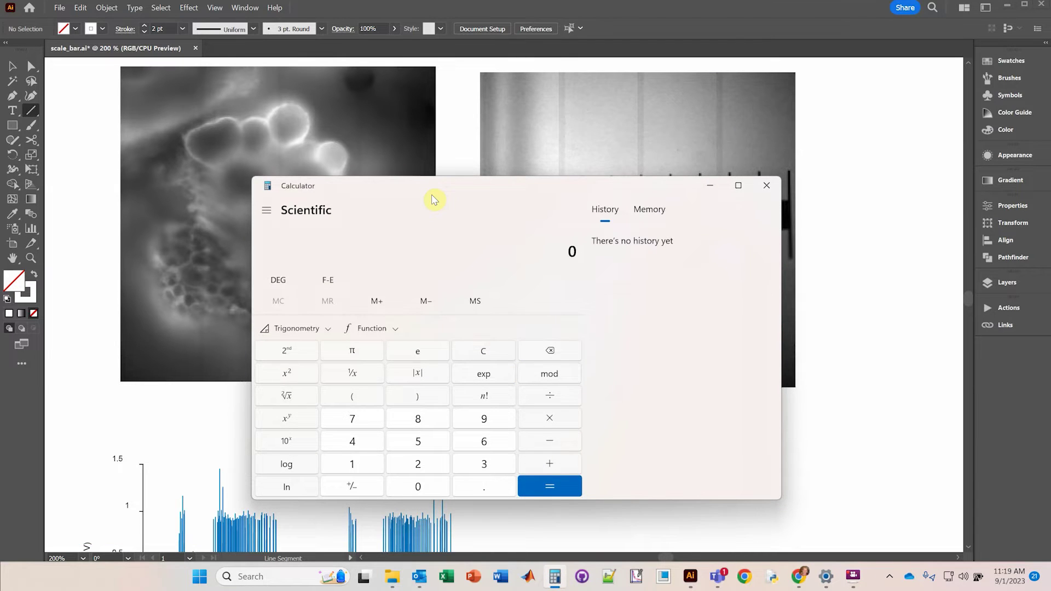
{"action": "left_click_drag", "start_coordinate": [629, 182], "coordinate": [635, 230]}
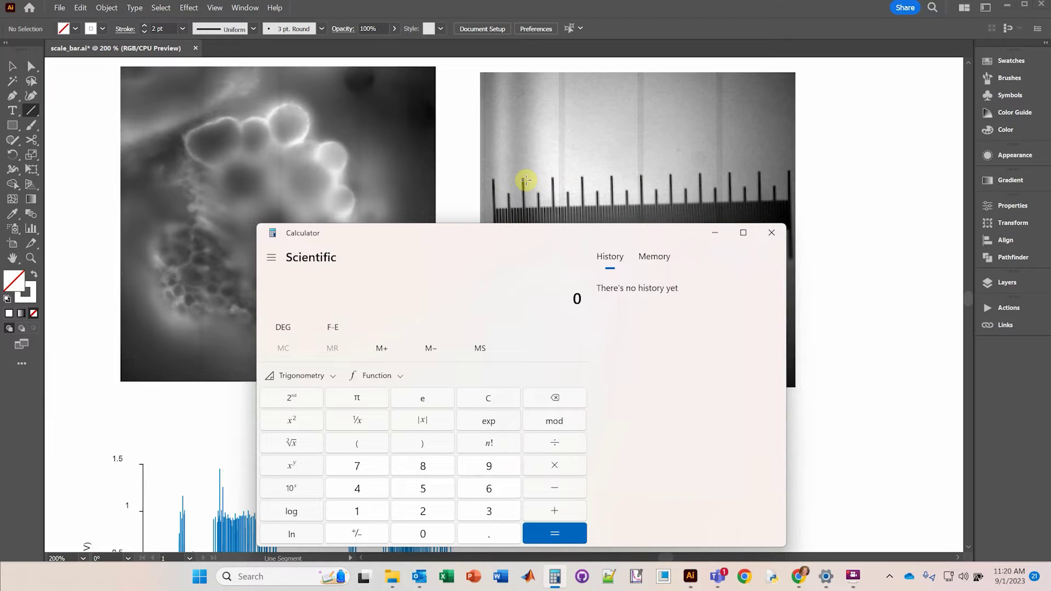
{"action": "left_click", "coordinate": [523, 235]}
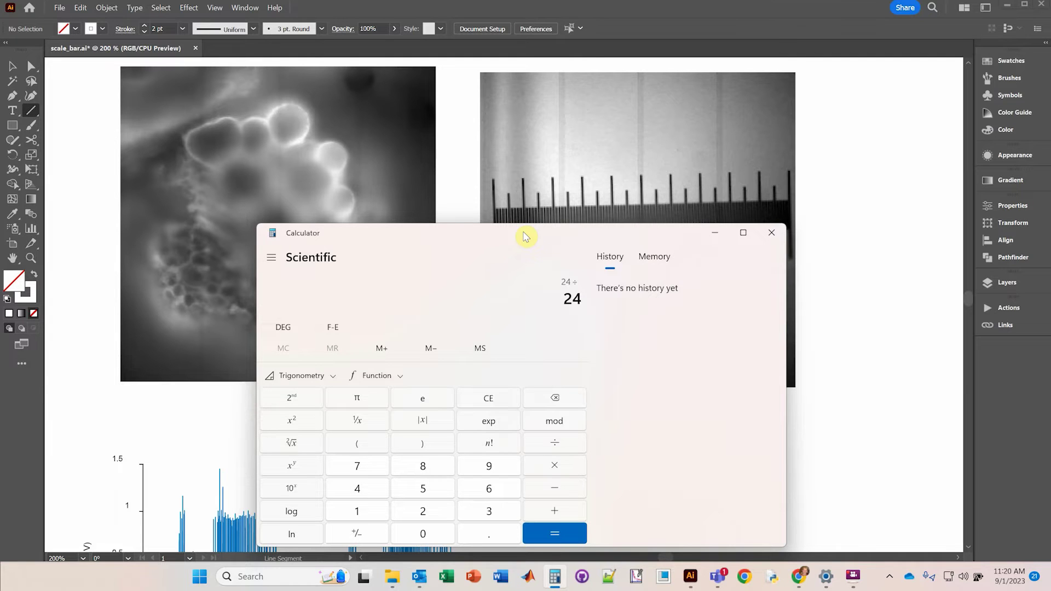
{"action": "type", "text": "6"}
{"action": "key", "text": "F4"}
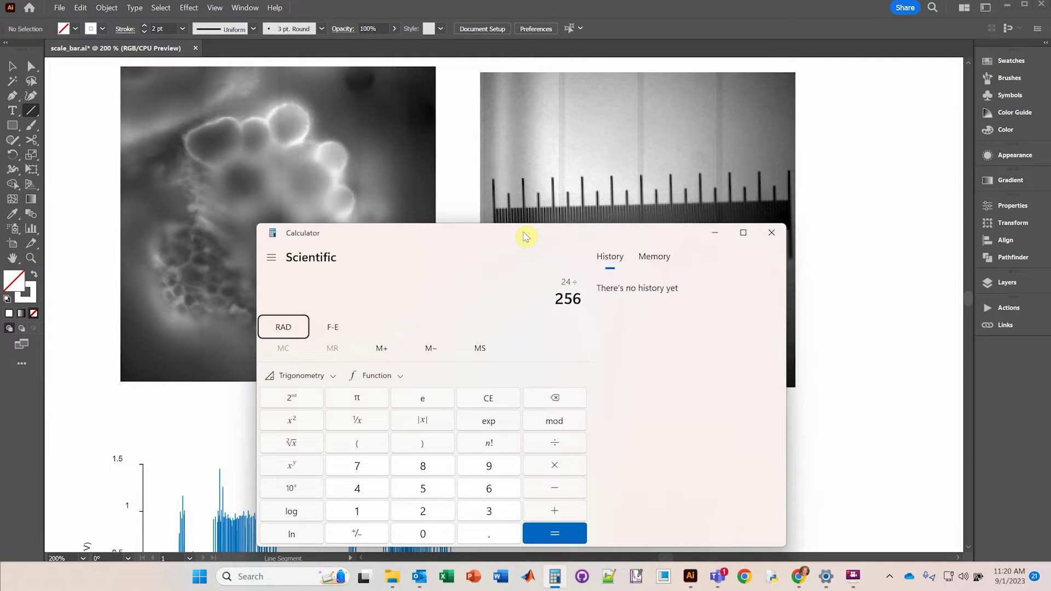
{"action": "left_click", "coordinate": [564, 532]}
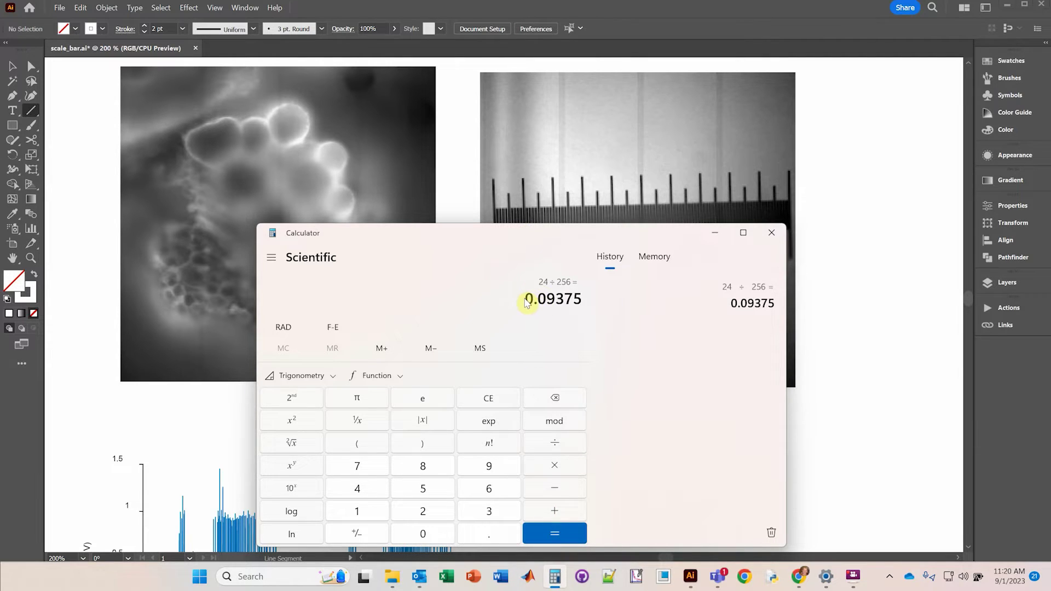
{"action": "left_click_drag", "start_coordinate": [521, 297], "coordinate": [594, 295]}
{"action": "key", "text": "ctrl+c"}
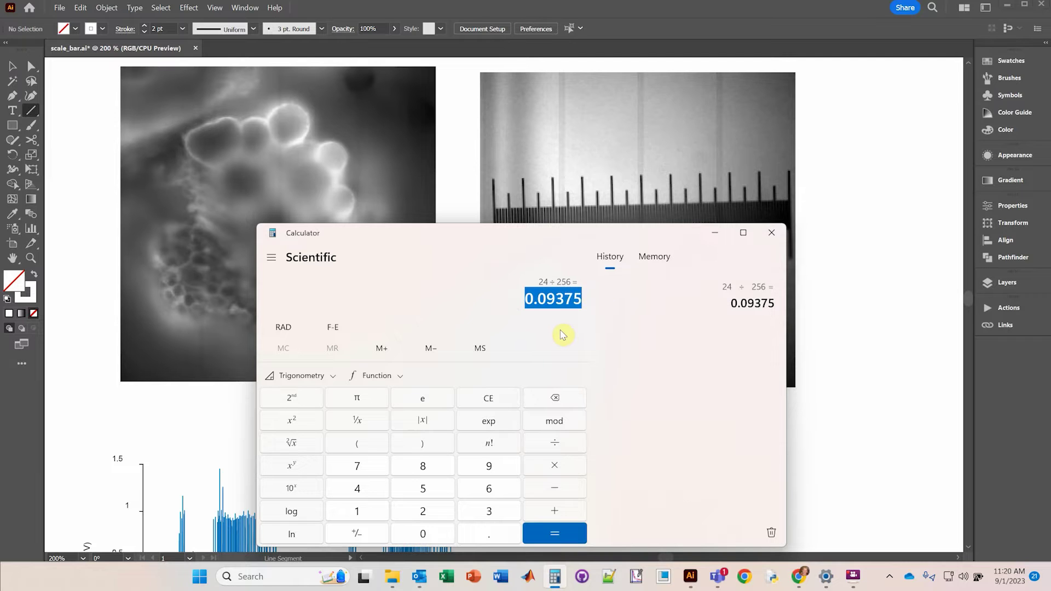
{"action": "left_click", "coordinate": [716, 233]}
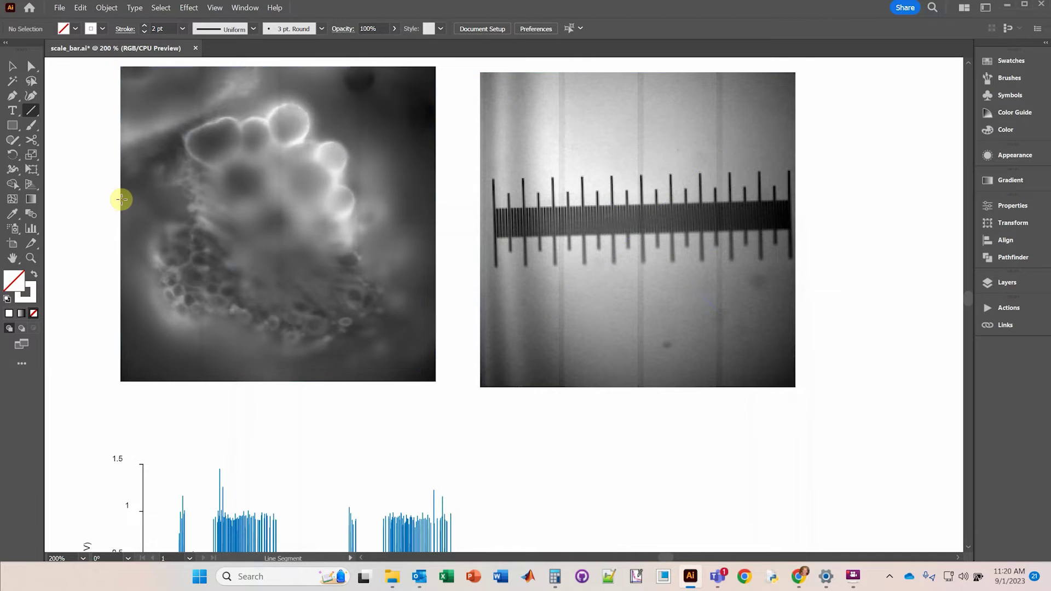
Step: Draw a horizontal line across the full width of the cell image and scale it uniformly to 9.375%
{"action": "left_click_drag", "start_coordinate": [121, 200], "coordinate": [435, 199]}
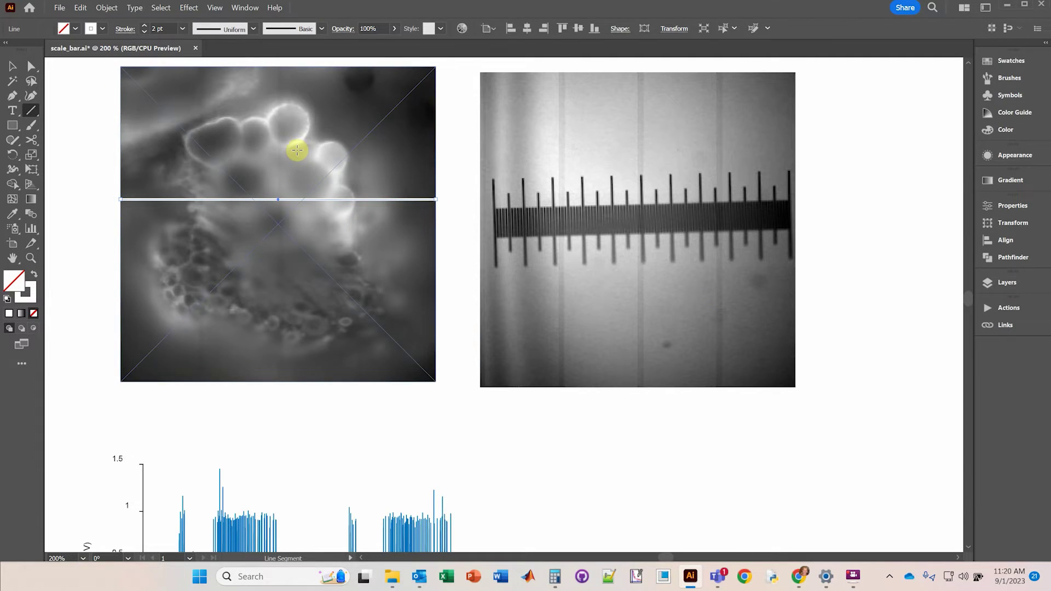
{"action": "key", "text": "s"}
{"action": "key", "text": "Return"}
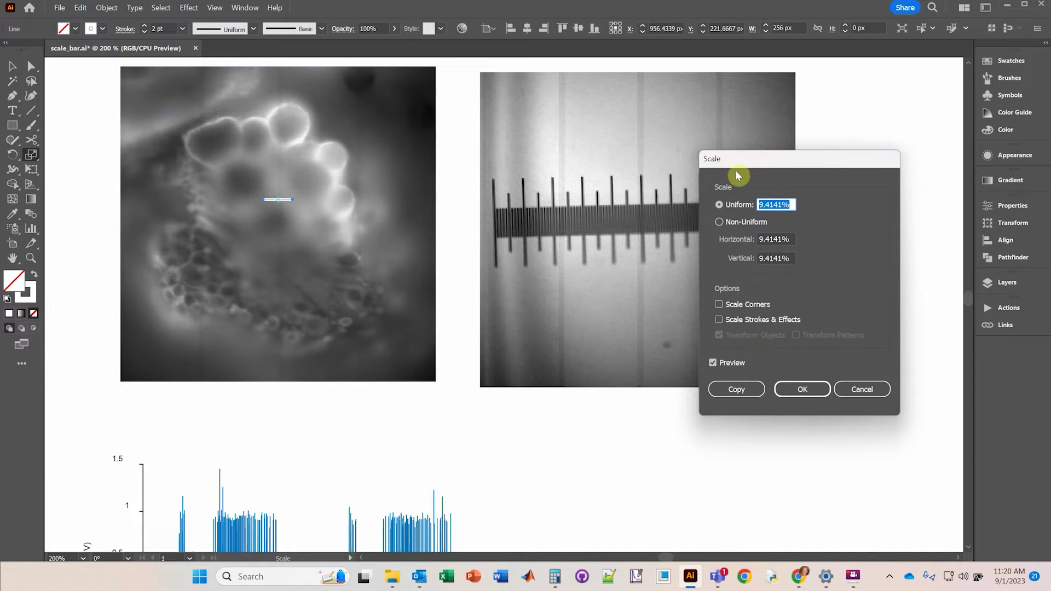
{"action": "left_click", "coordinate": [792, 205]}
{"action": "left_click_drag", "start_coordinate": [792, 204], "coordinate": [720, 206]}
{"action": "key", "text": "ctrl+v"}
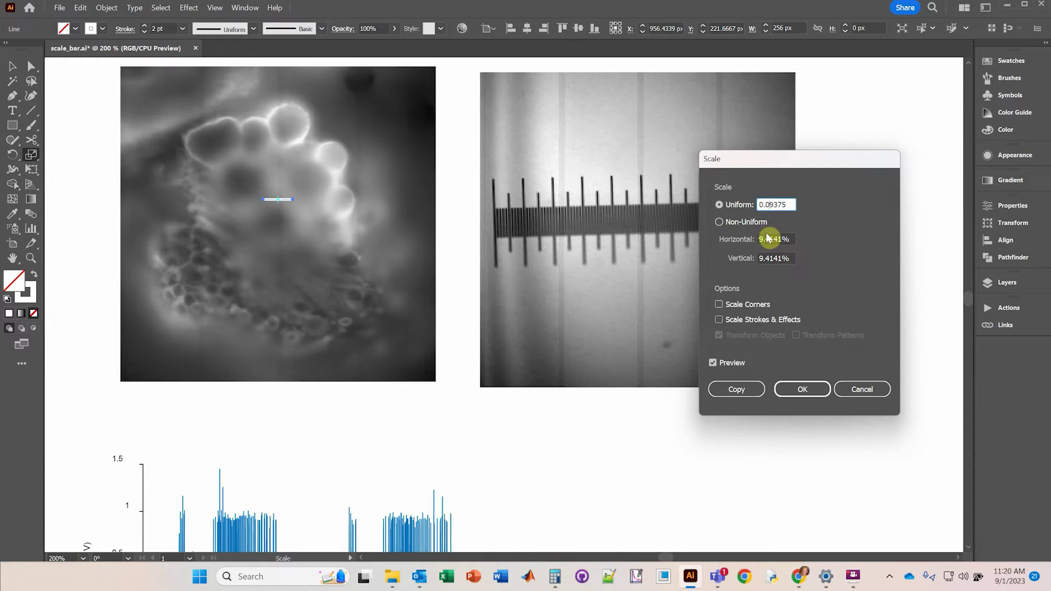
{"action": "key", "text": "BackSpace"}
{"action": "key", "text": "BackSpace"}
{"action": "key", "text": "BackSpace"}
{"action": "type", "text": "."}
{"action": "left_click", "coordinate": [800, 390]}
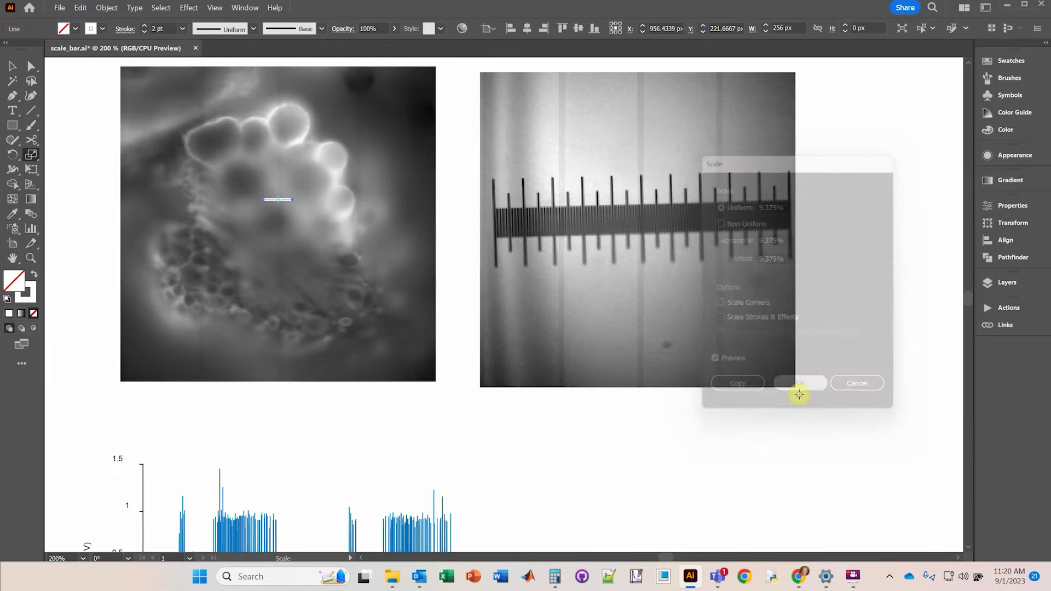
Step: Move the shortened line to the dark area near the cell image's lower-left corner
{"action": "left_click", "coordinate": [12, 67]}
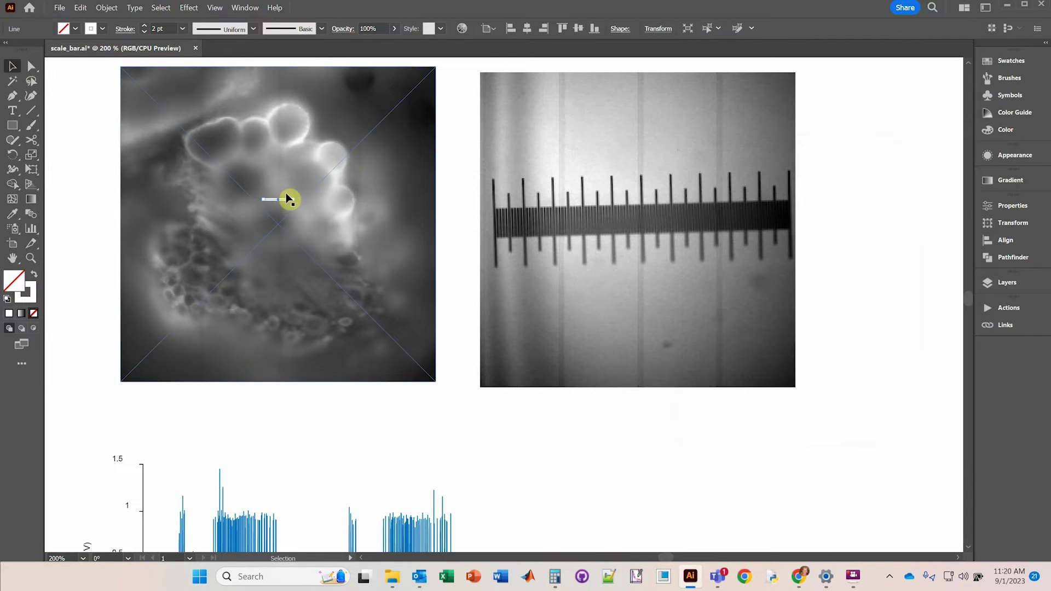
{"action": "left_click_drag", "start_coordinate": [282, 204], "coordinate": [175, 348]}
{"action": "scroll", "coordinate": [168, 365], "scroll_direction": "up", "scroll_amount": 3}
{"action": "scroll", "coordinate": [186, 363], "scroll_direction": "left", "scroll_amount": 3}
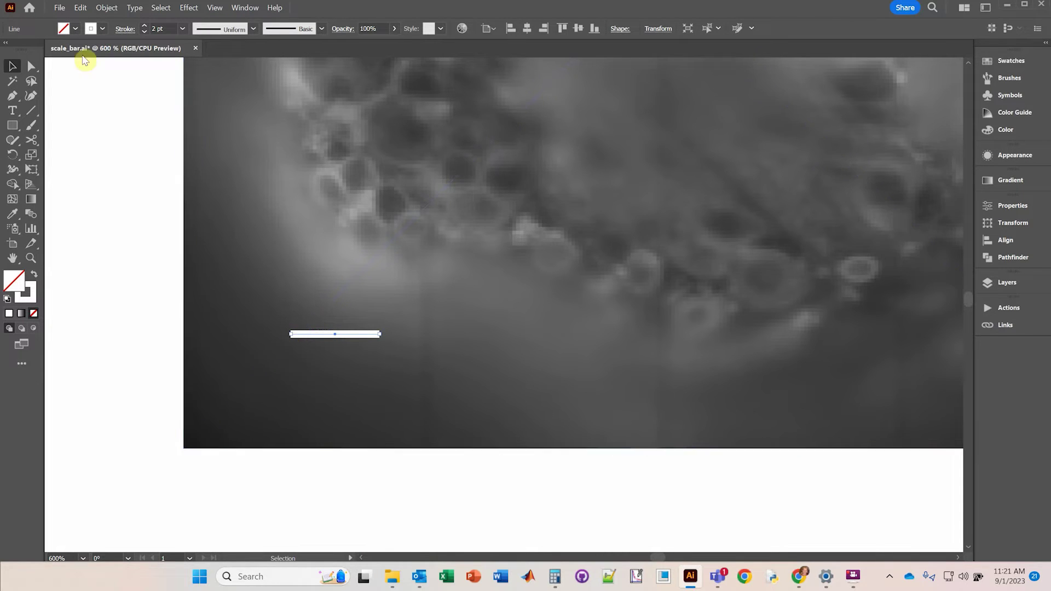
Step: Try a projecting cap on the scale bar's stroke and restore the butt cap
{"action": "left_click", "coordinate": [125, 29]}
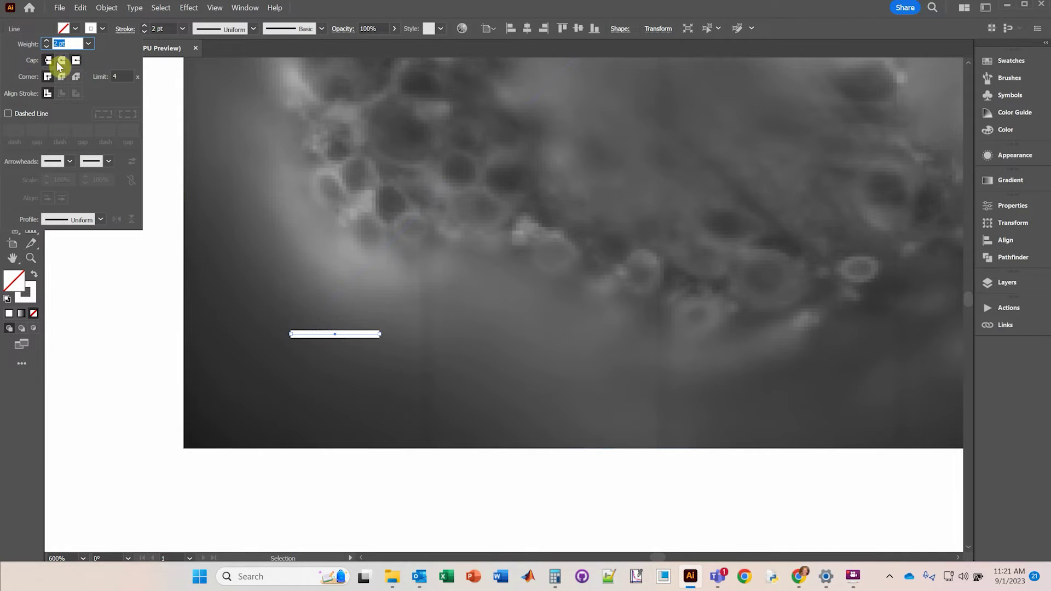
{"action": "left_click", "coordinate": [76, 61]}
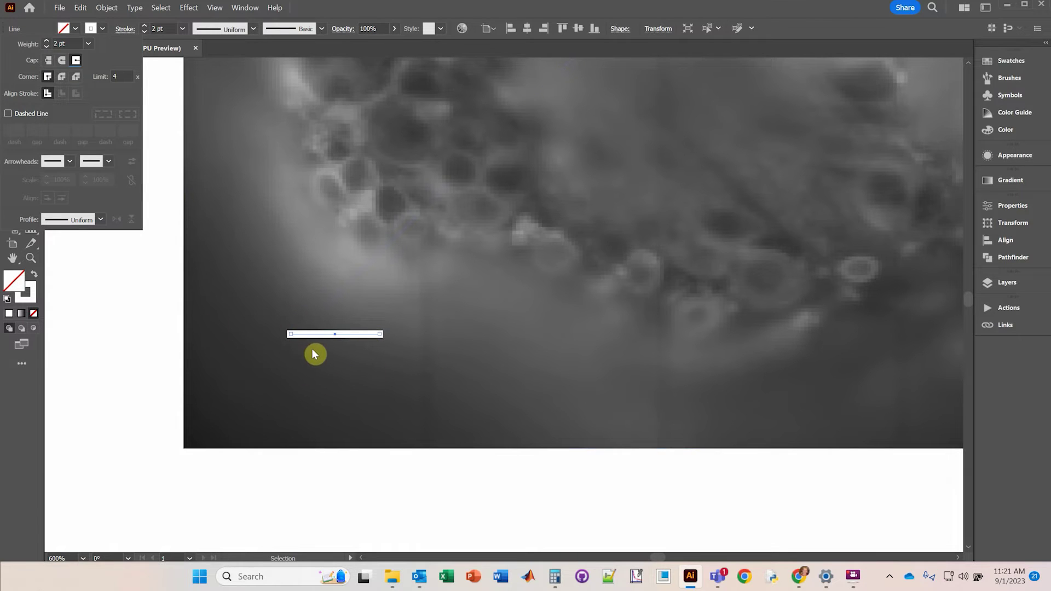
{"action": "left_click", "coordinate": [48, 60]}
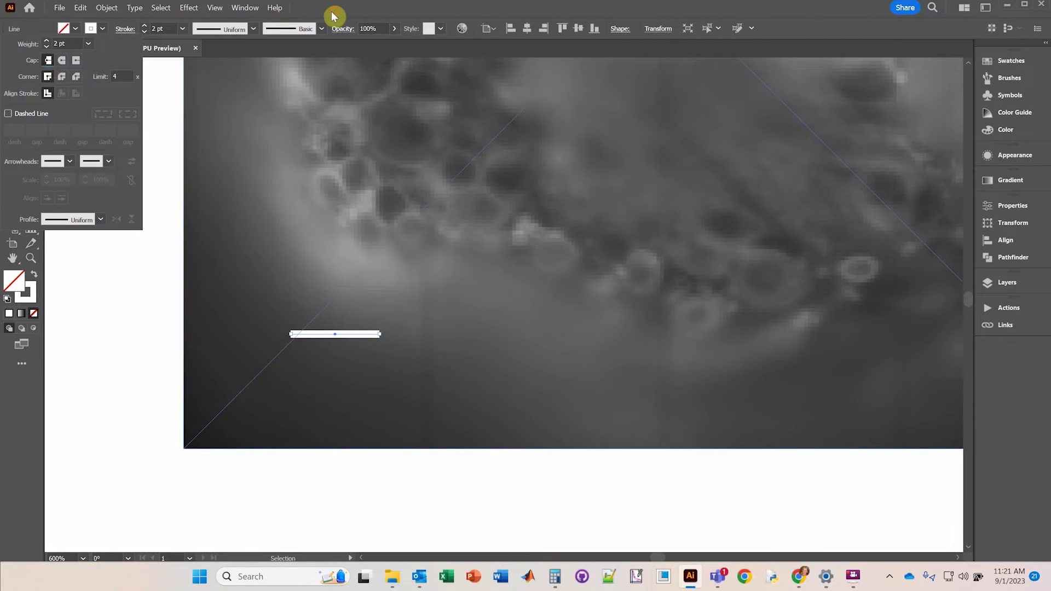
Step: Add the text label "100 mm" below the scale bar and set its font to Arial
{"action": "left_click", "coordinate": [13, 111]}
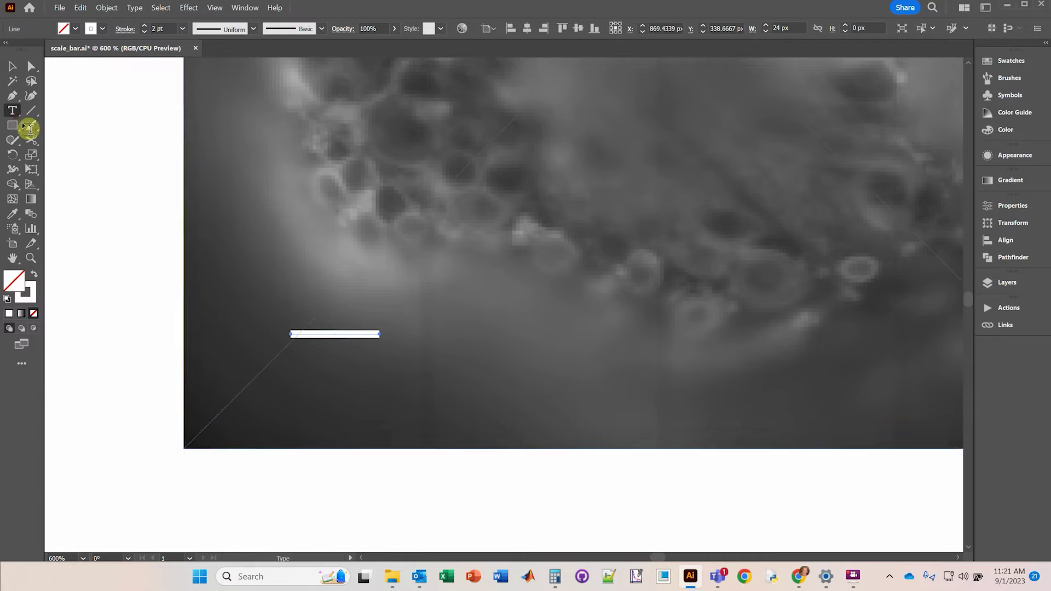
{"action": "left_click", "coordinate": [337, 423]}
{"action": "type", "text": "100"}
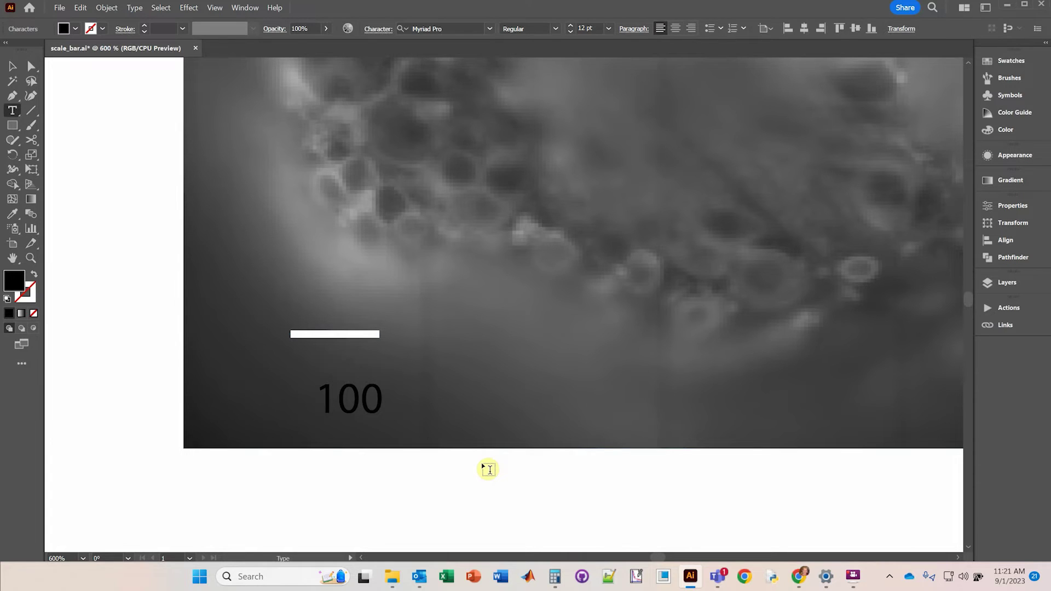
{"action": "type", "text": " mm"}
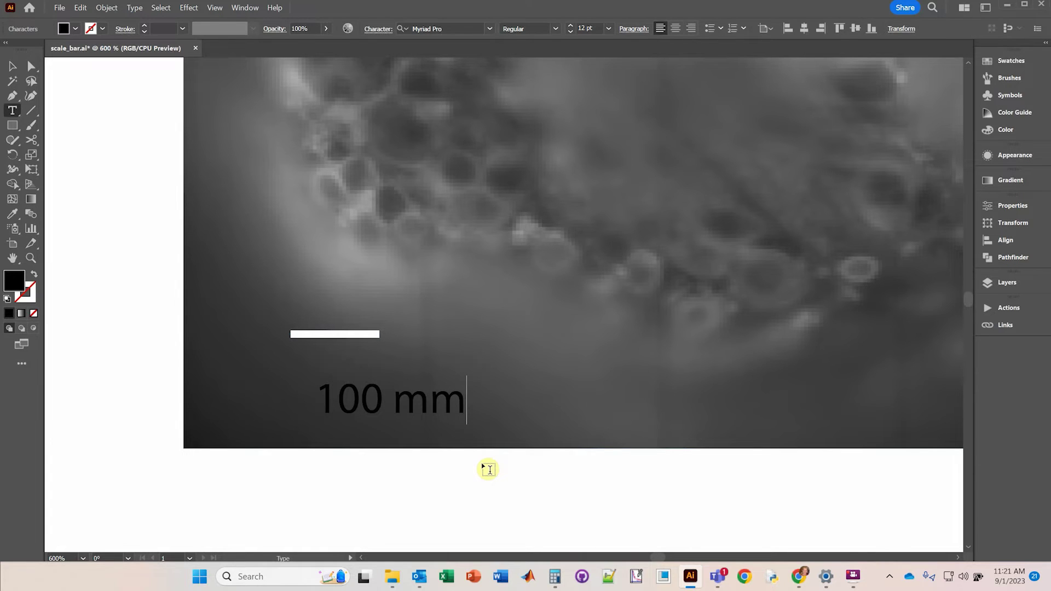
{"action": "left_click", "coordinate": [14, 66]}
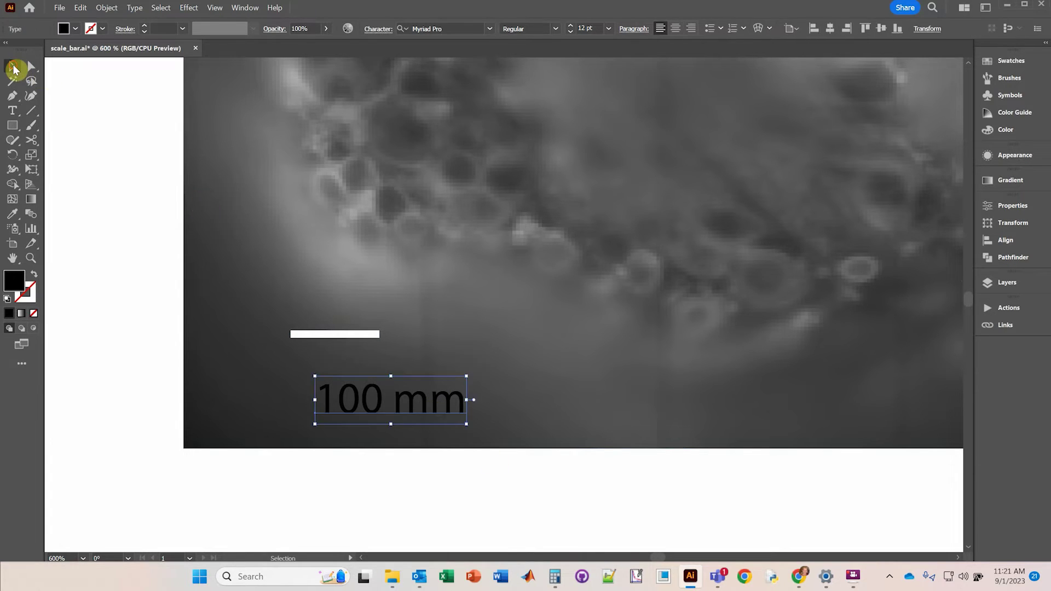
{"action": "left_click", "coordinate": [490, 29]}
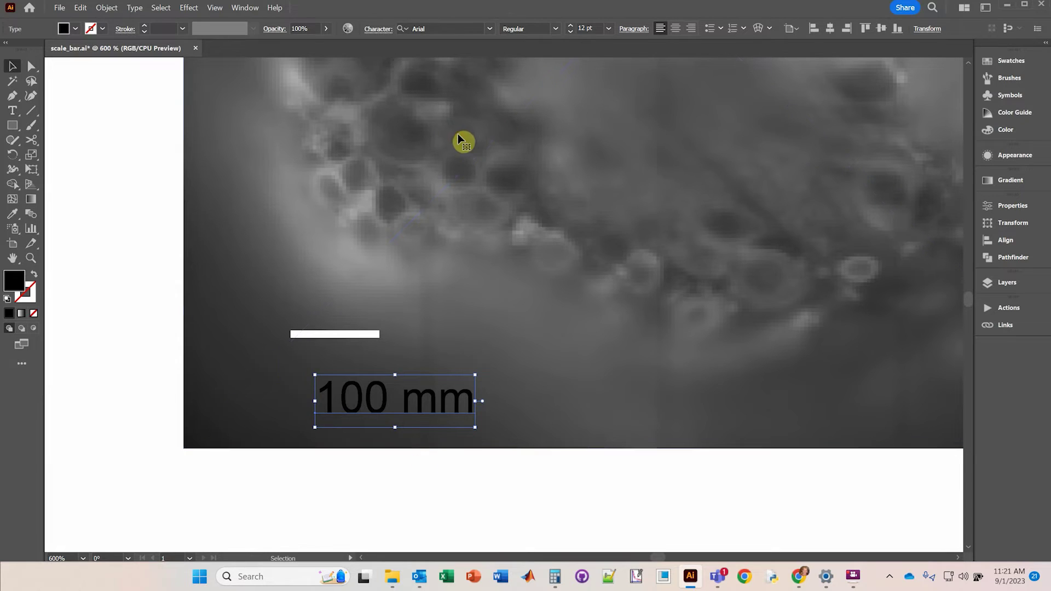
Step: Fill the "100 mm" label with white and set its first "m" to the Symbol font to make it "100 μm"
{"action": "left_click", "coordinate": [76, 30]}
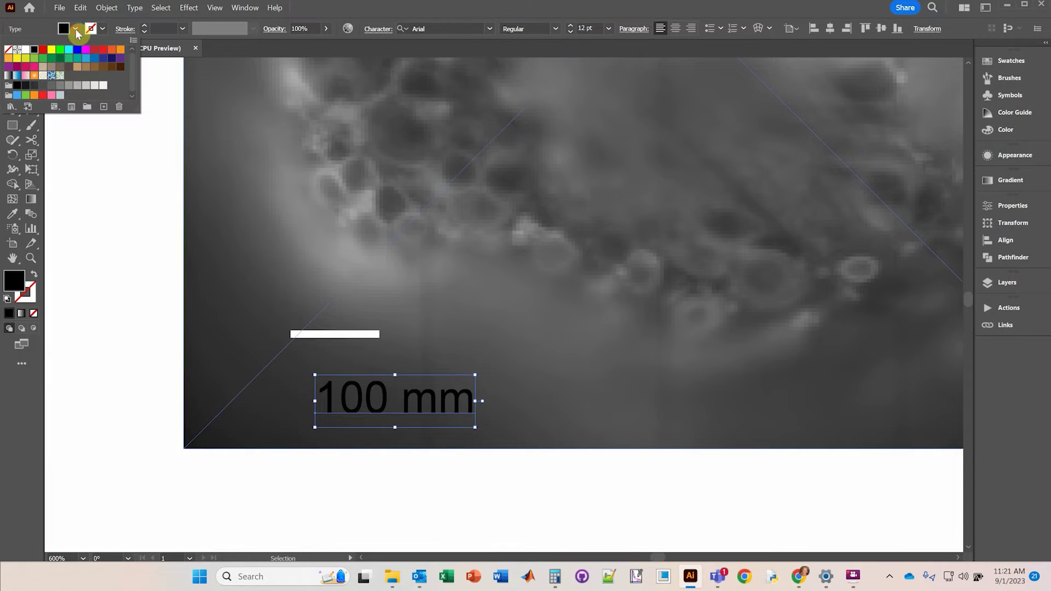
{"action": "left_click", "coordinate": [25, 50]}
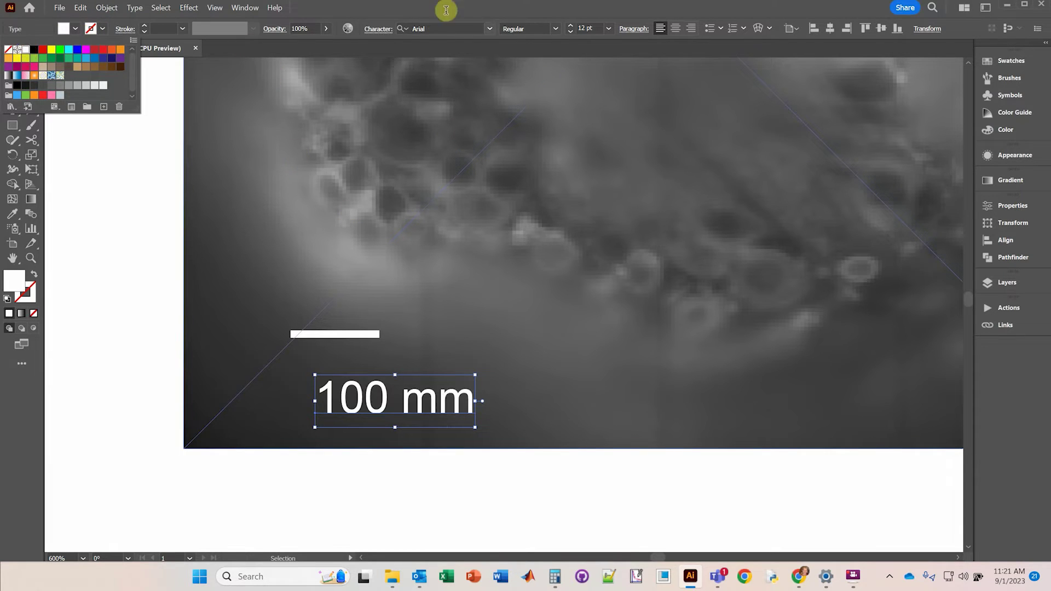
{"action": "left_click", "coordinate": [436, 405]}
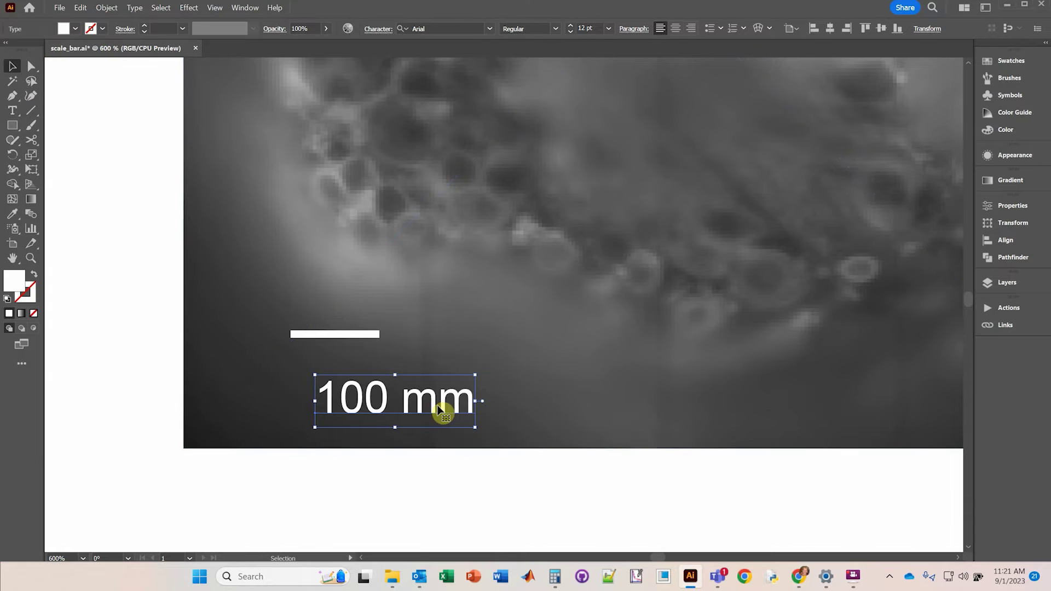
{"action": "double_click", "coordinate": [438, 408]}
{"action": "mouse_move", "coordinate": [428, 404]}
{"action": "left_mouse_down"}
{"action": "mouse_move", "coordinate": [413, 400]}
{"action": "mouse_move", "coordinate": [419, 407]}
{"action": "left_mouse_up"}
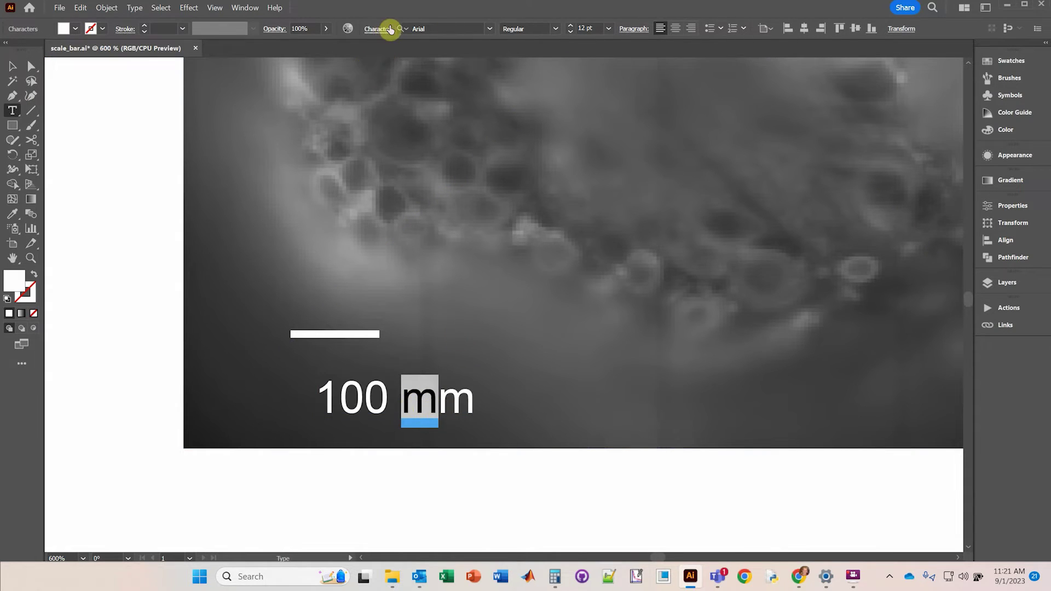
{"action": "left_click", "coordinate": [489, 29]}
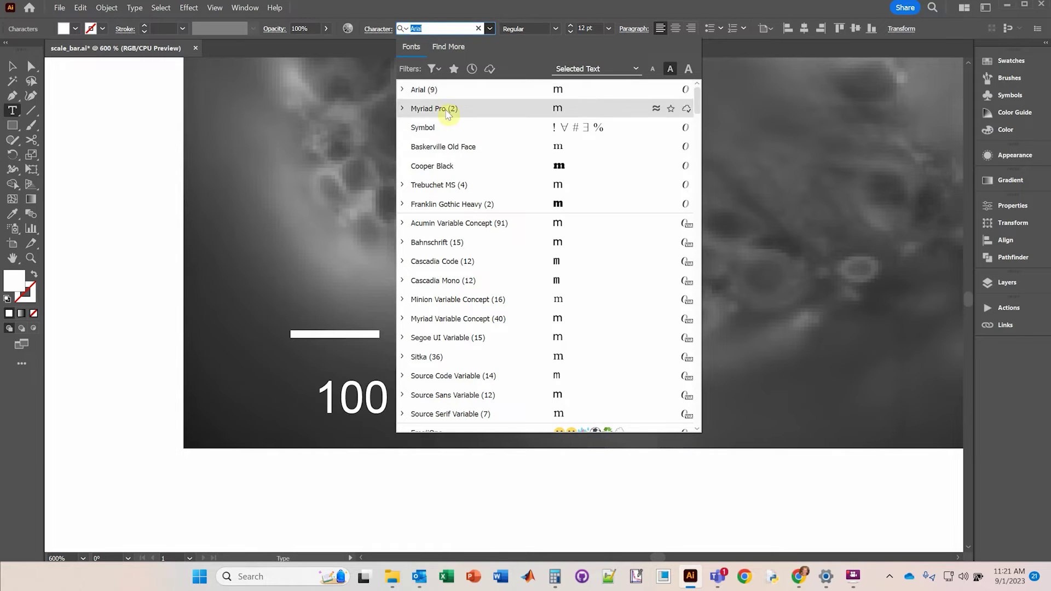
{"action": "left_click", "coordinate": [448, 131]}
{"action": "left_click", "coordinate": [12, 67]}
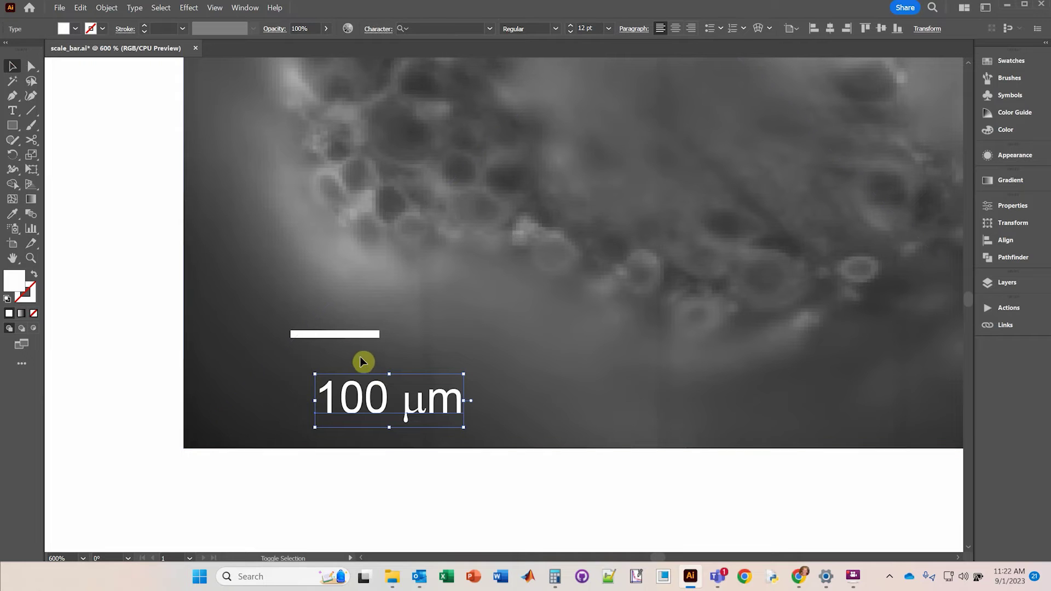
Step: Center the "100 μm" label's paragraph text and align the label and scale bar on their horizontal centers
{"action": "left_click", "coordinate": [348, 334], "text": "shift"}
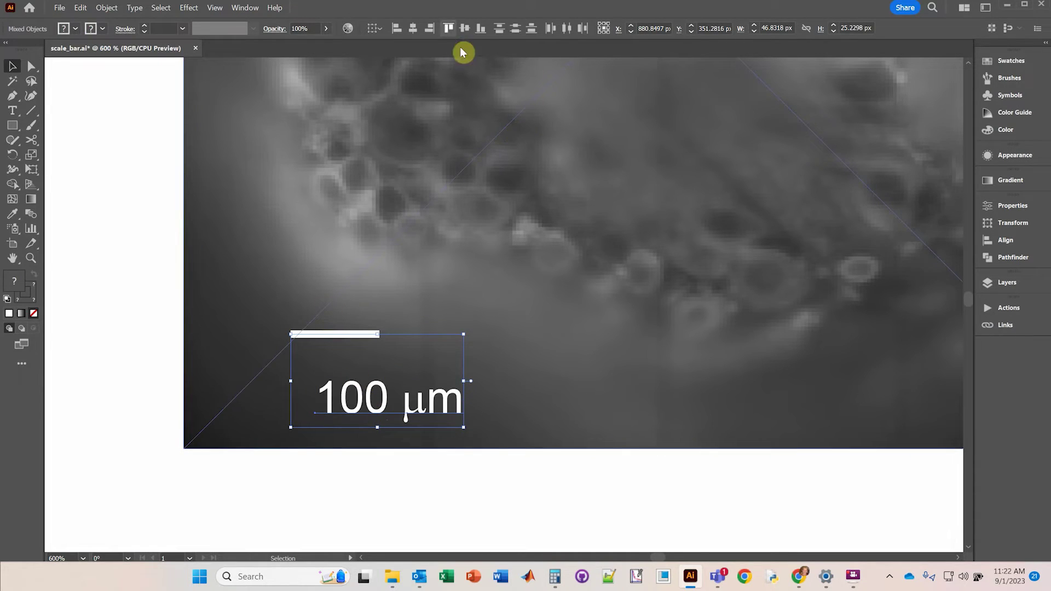
{"action": "left_click", "coordinate": [412, 28]}
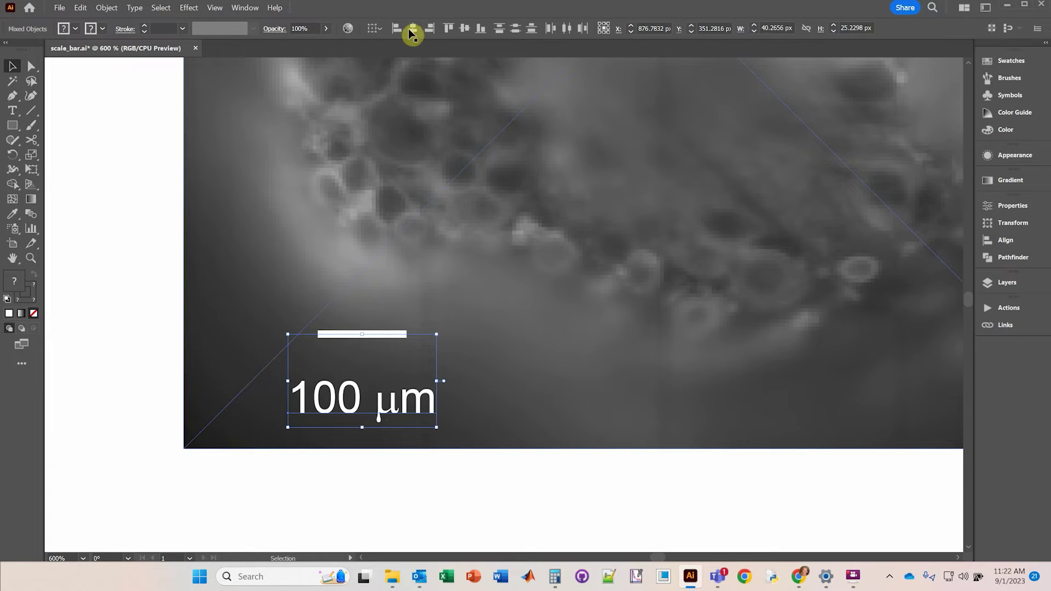
{"action": "left_click", "coordinate": [403, 404]}
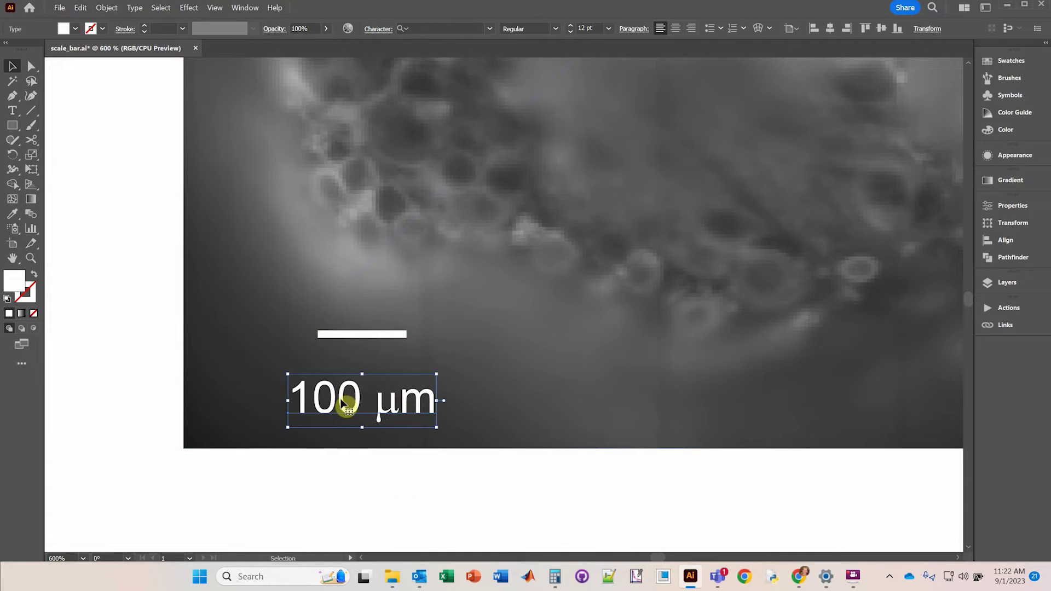
{"action": "left_click", "coordinate": [675, 30]}
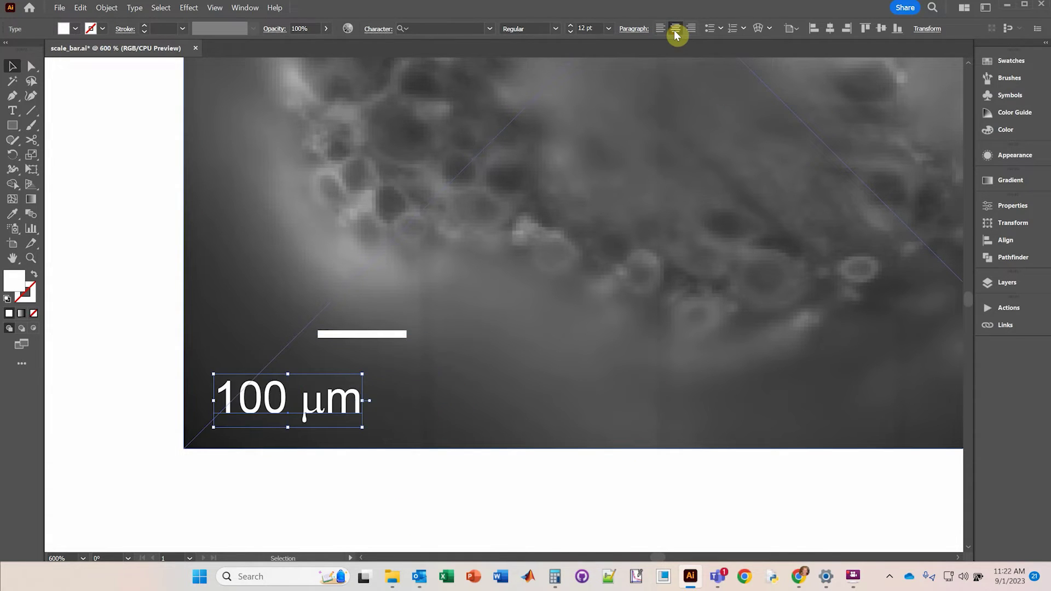
{"action": "left_click", "coordinate": [365, 343], "text": "shift"}
{"action": "left_click", "coordinate": [414, 29]}
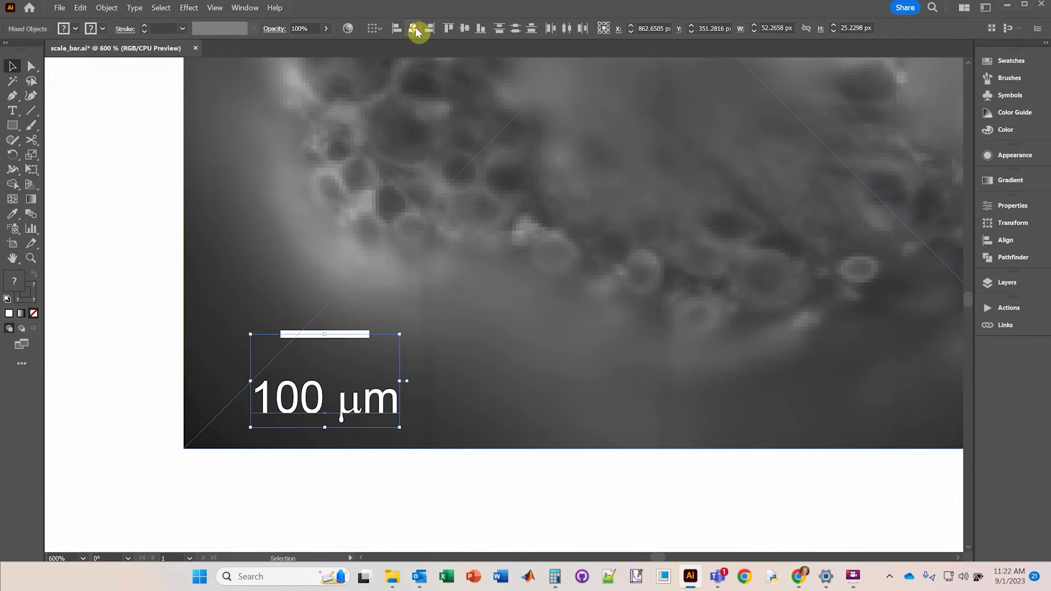
{"action": "left_click", "coordinate": [381, 504]}
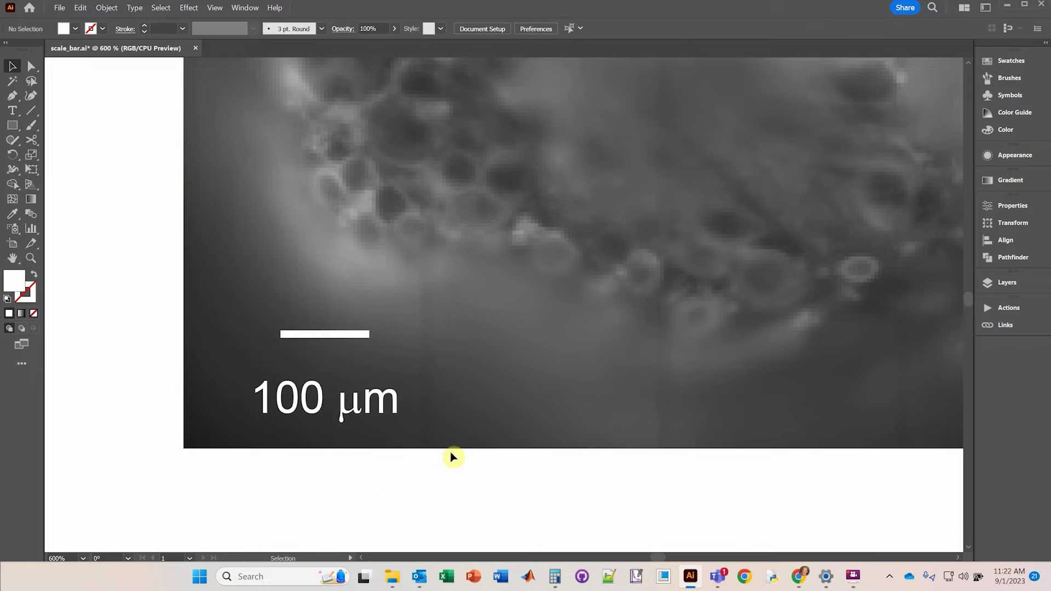
Step: Go to the voltage-time graph and set the default drawing colors to no fill and a black stroke
{"action": "scroll", "coordinate": [469, 458], "scroll_direction": "down", "scroll_amount": 2}
{"action": "scroll", "coordinate": [635, 523], "scroll_direction": "down", "scroll_amount": 5}
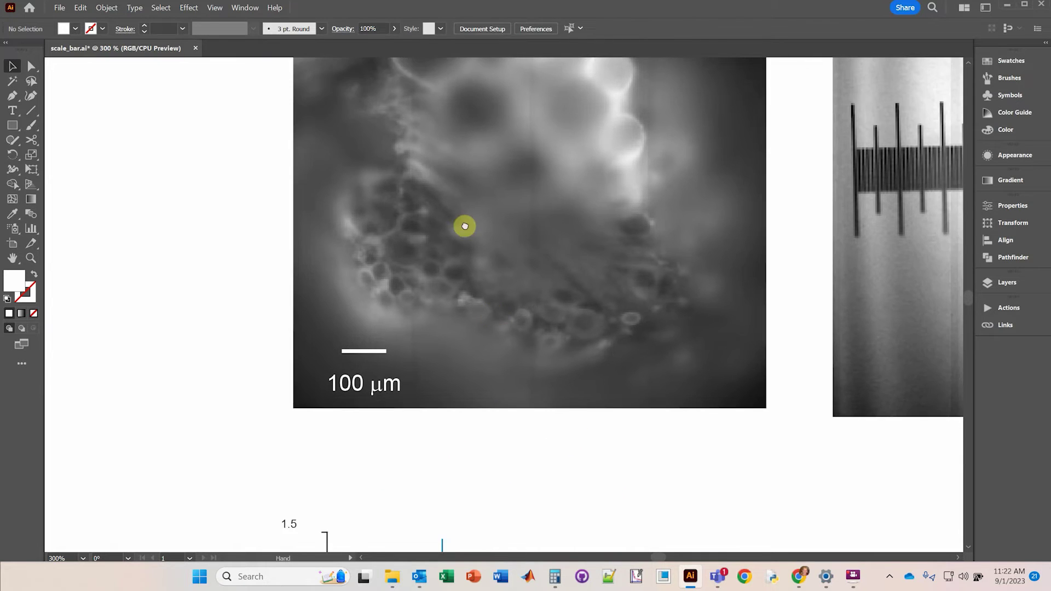
{"action": "scroll", "coordinate": [603, 352], "scroll_direction": "down", "scroll_amount": 4}
{"action": "left_click_drag", "start_coordinate": [629, 260], "coordinate": [664, 254]}
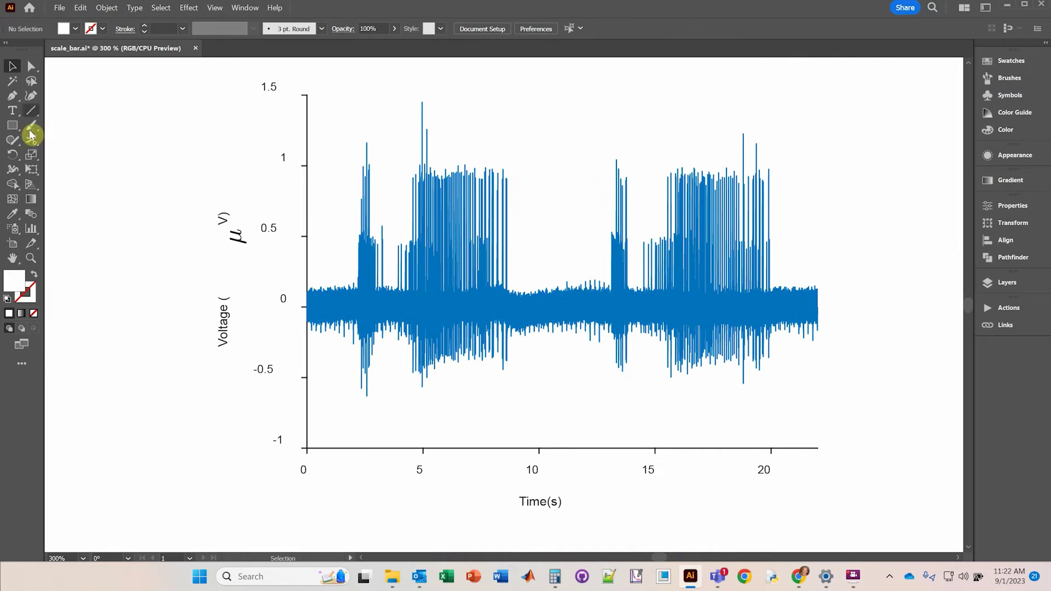
{"action": "left_click", "coordinate": [77, 29]}
{"action": "left_click", "coordinate": [11, 49]}
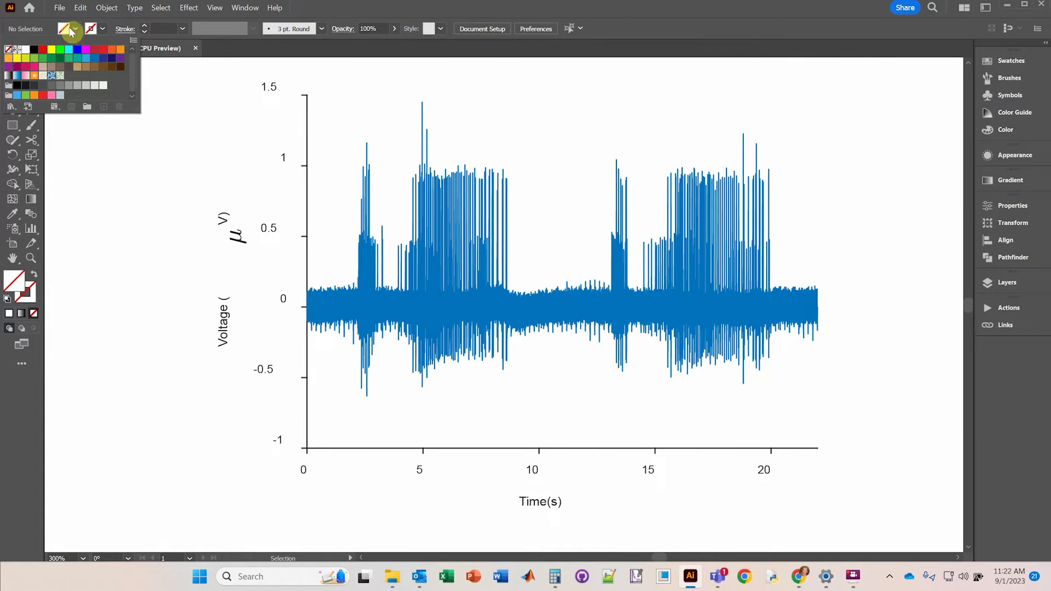
{"action": "left_click", "coordinate": [102, 29]}
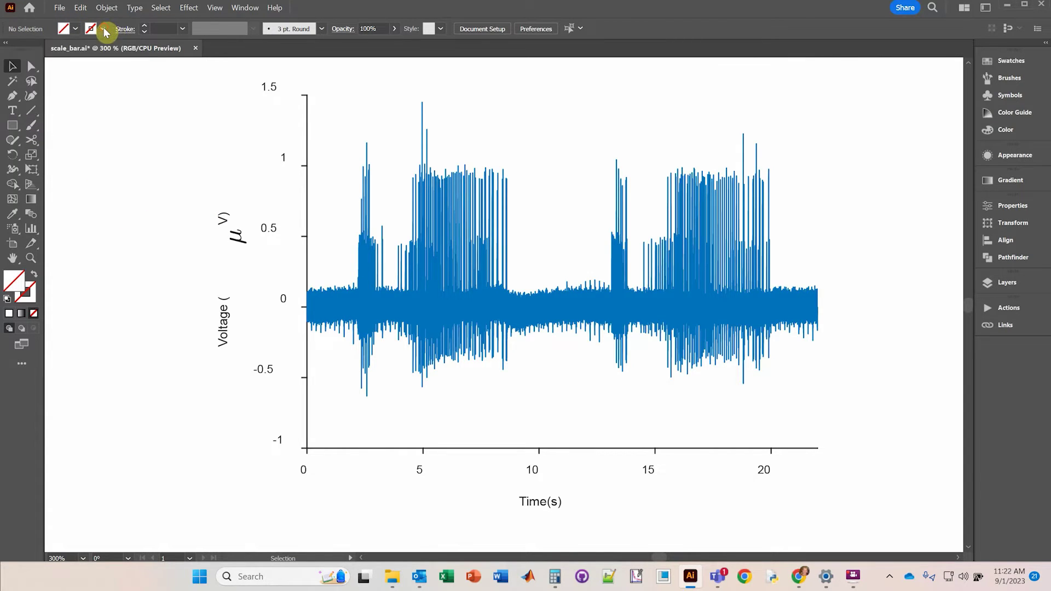
{"action": "left_click", "coordinate": [34, 50]}
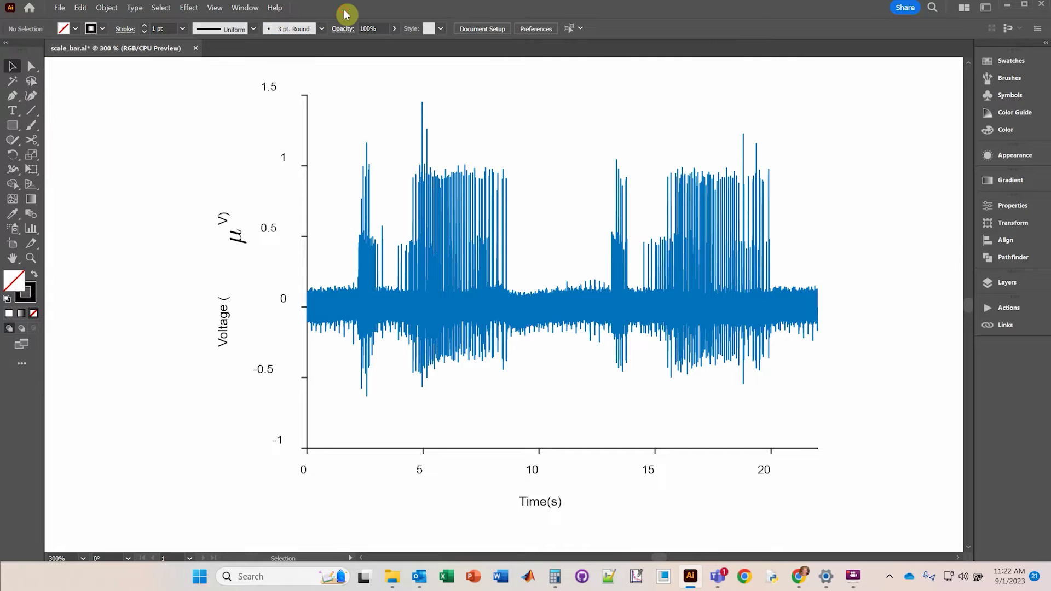
Step: Draw a vertical line spanning -0.5 to -1 on the voltage axis and move it into the empty area below the trace
{"action": "left_click", "coordinate": [28, 117]}
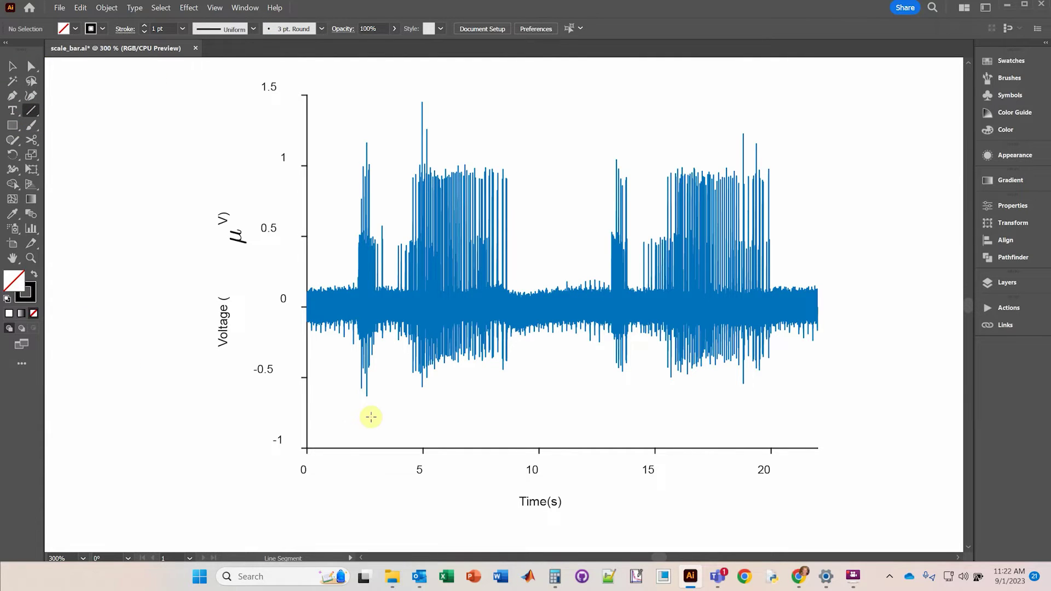
{"action": "scroll", "coordinate": [334, 440], "scroll_direction": "up", "scroll_amount": 1}
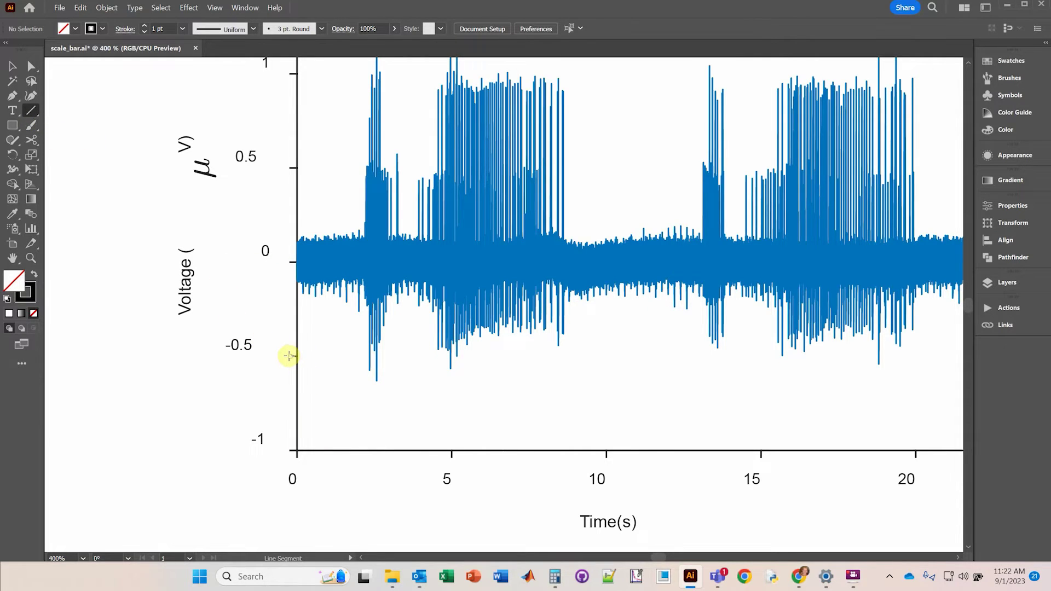
{"action": "left_click_drag", "start_coordinate": [289, 356], "coordinate": [291, 451]}
{"action": "left_click", "coordinate": [13, 68]}
{"action": "left_click_drag", "start_coordinate": [290, 394], "coordinate": [597, 368]}
Step: Draw a horizontal line spanning 10 to 15 s on the time axis and join it to the vertical bar's lower end
{"action": "left_click", "coordinate": [31, 110]}
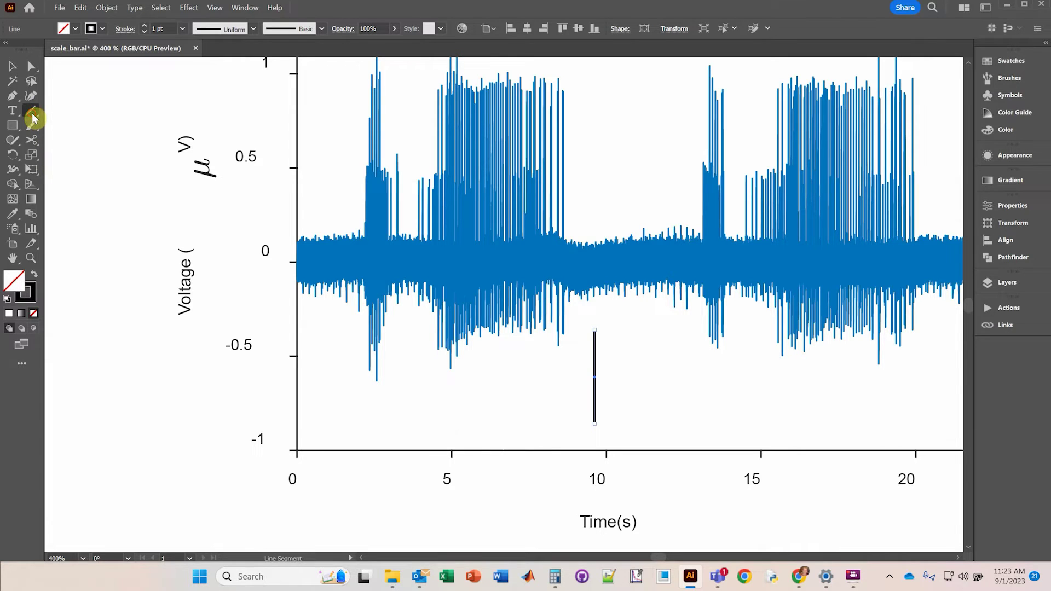
{"action": "left_click_drag", "start_coordinate": [606, 457], "coordinate": [761, 457]}
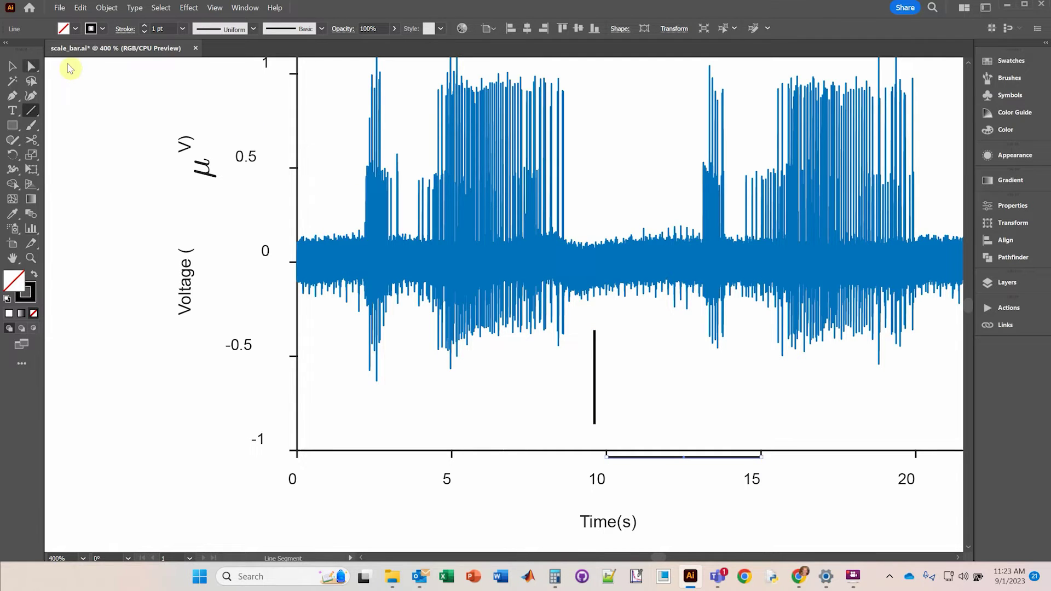
{"action": "left_click", "coordinate": [13, 70]}
{"action": "left_click_drag", "start_coordinate": [701, 460], "coordinate": [688, 426]}
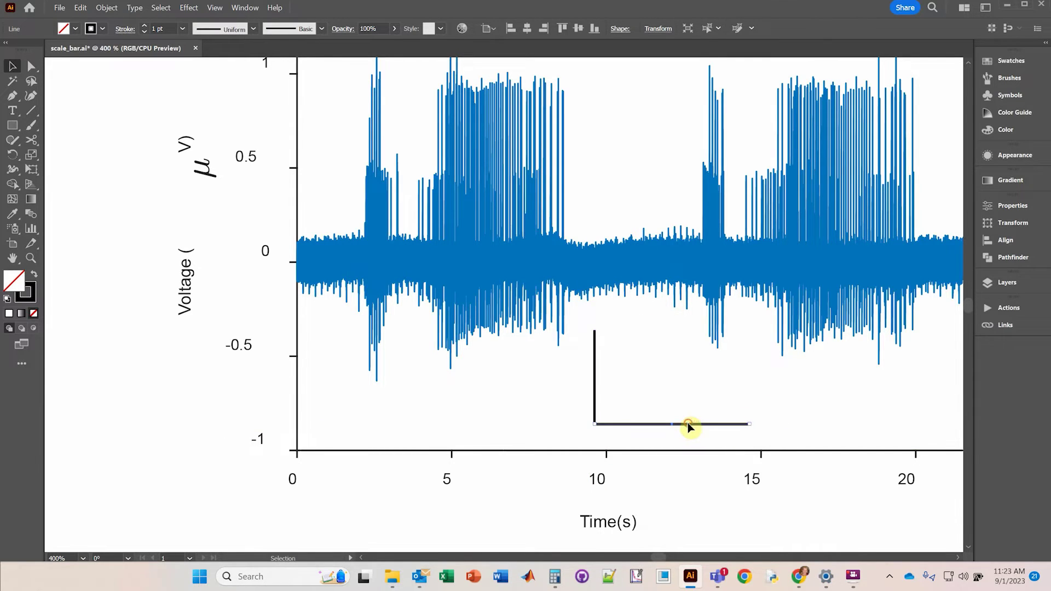
{"action": "left_click", "coordinate": [556, 408]}
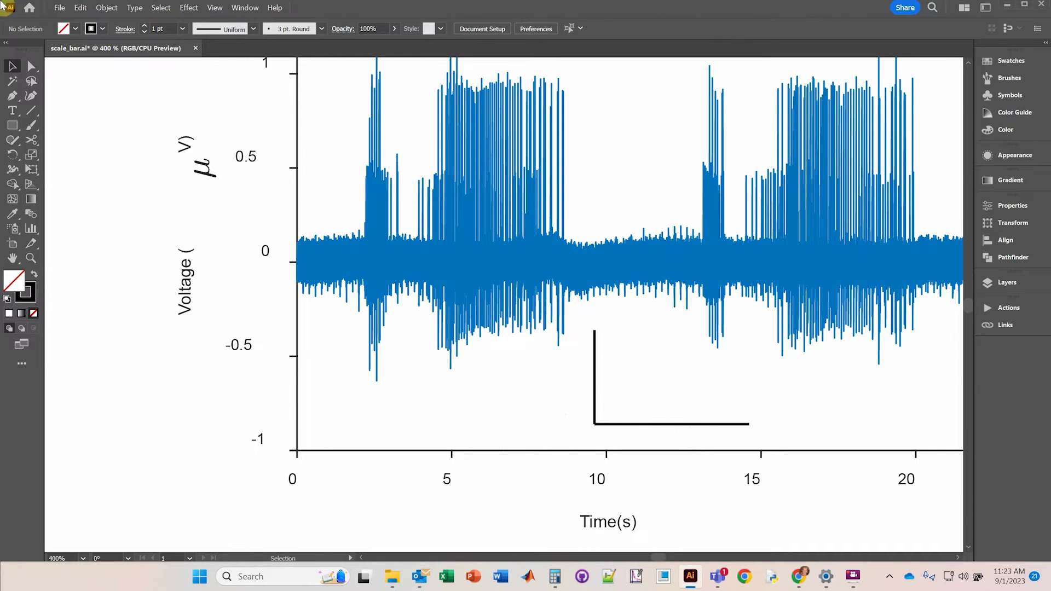
Step: Add the text label "0.5 mV" in Arial to the left of the vertical scale bar
{"action": "left_click", "coordinate": [15, 112]}
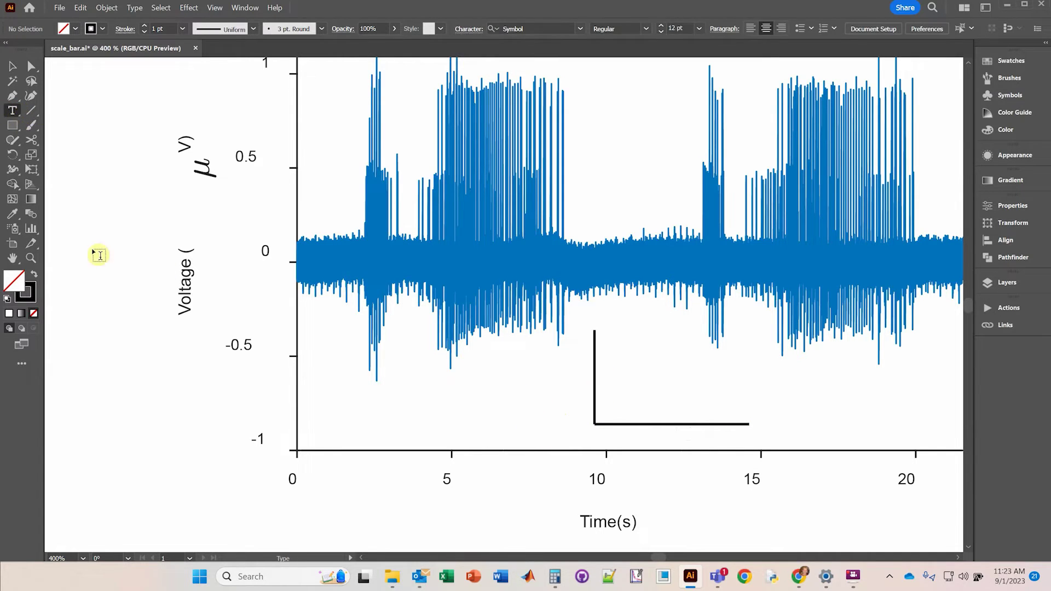
{"action": "left_click", "coordinate": [582, 29]}
{"action": "left_click", "coordinate": [518, 111]}
{"action": "left_click", "coordinate": [487, 392]}
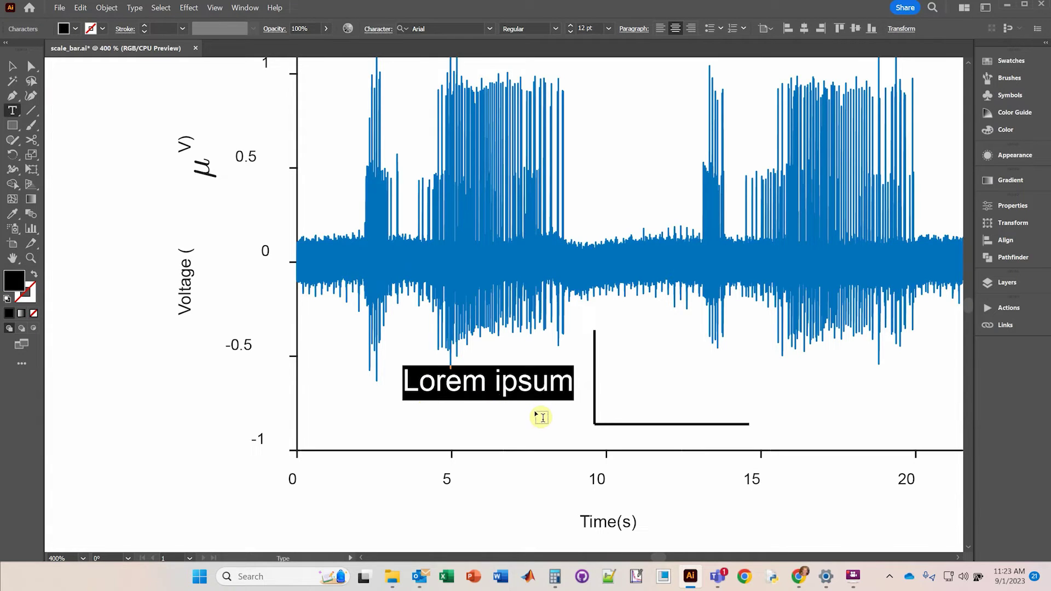
{"action": "type", "text": "0"}
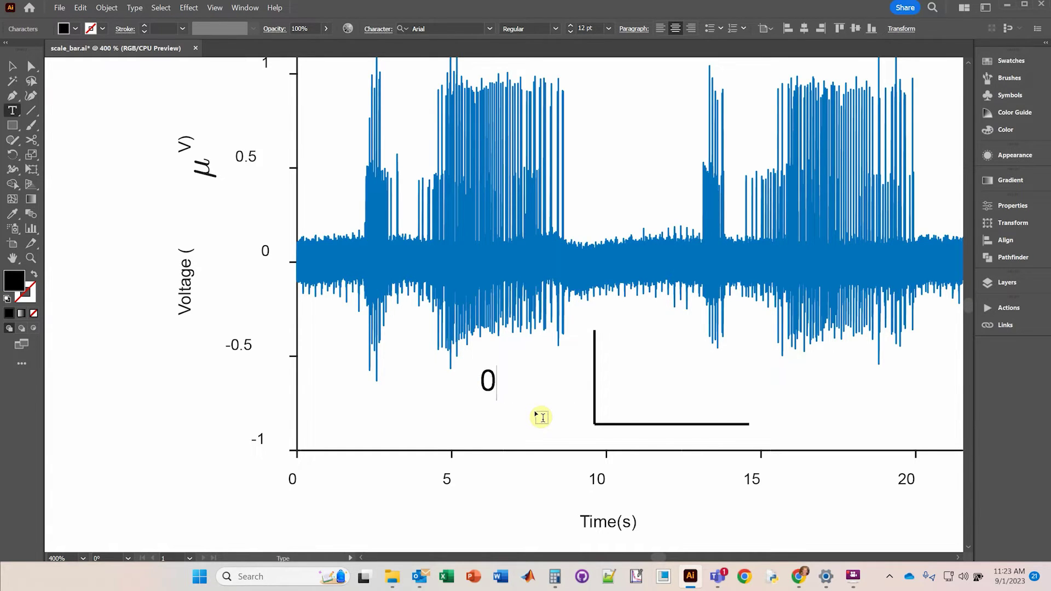
{"action": "type", "text": ".5 mV"}
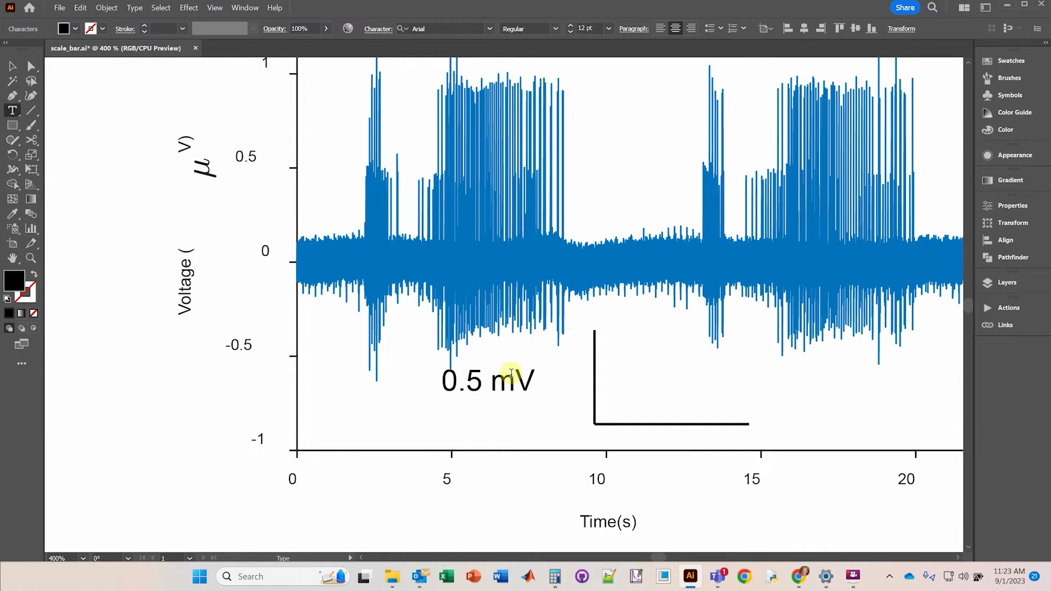
Step: Set the "m" in the voltage label to the Symbol font to make it "0.5 μV"
{"action": "left_click_drag", "start_coordinate": [491, 382], "coordinate": [515, 382]}
{"action": "left_click", "coordinate": [494, 31]}
{"action": "left_click", "coordinate": [430, 63]}
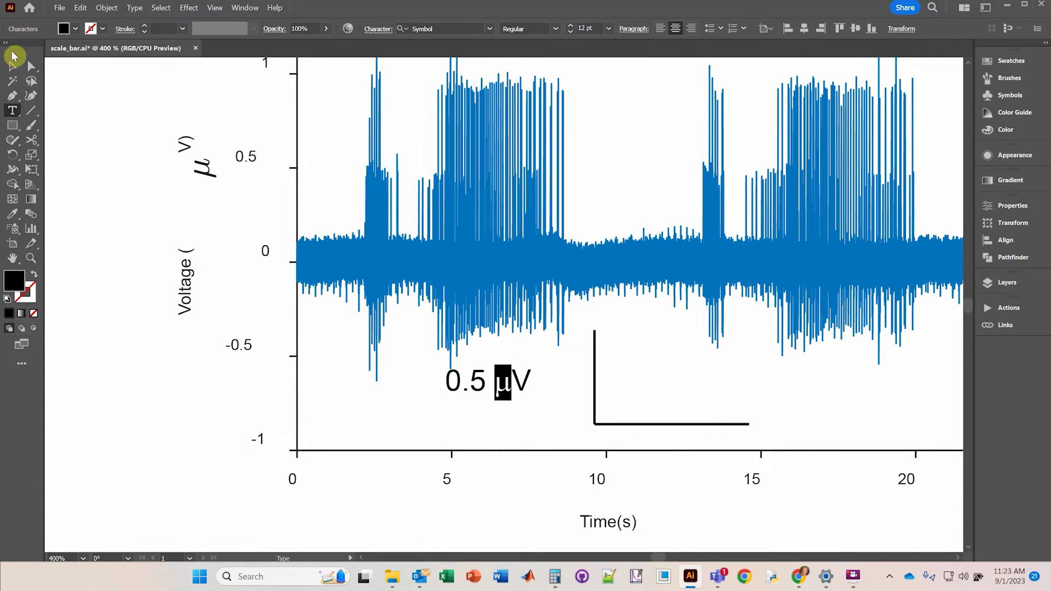
Step: Duplicate the voltage label above the horizontal scale bar, change the copy's text to "5 s" and adjust its position
{"action": "left_click", "coordinate": [13, 64]}
{"action": "left_click", "coordinate": [485, 384]}
{"action": "left_click_drag", "start_coordinate": [482, 382], "coordinate": [668, 394]}
{"action": "double_click", "coordinate": [668, 394]}
{"action": "triple_click", "coordinate": [661, 391]}
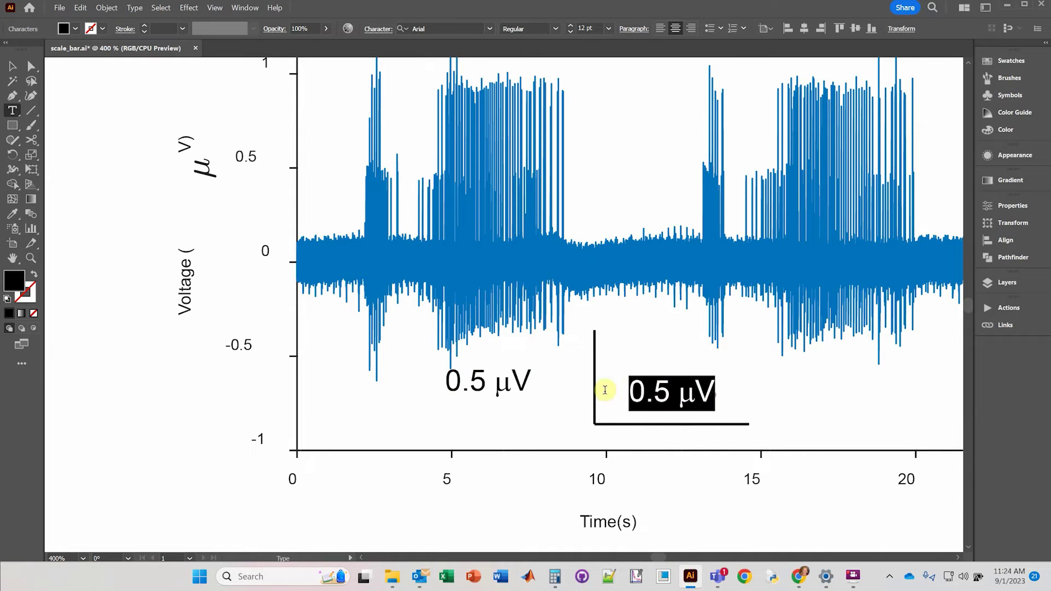
{"action": "type", "text": "5"}
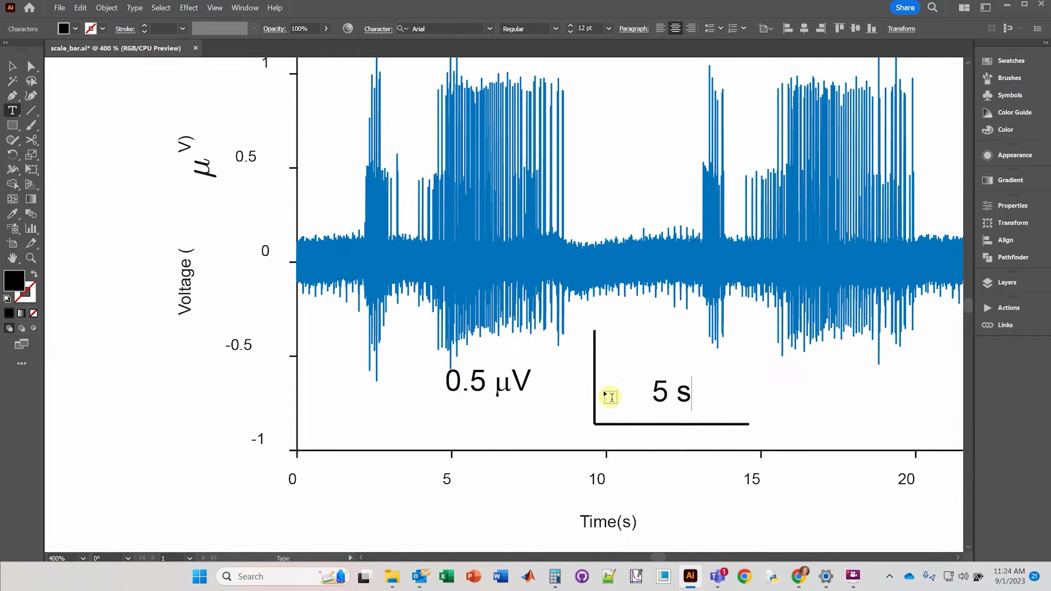
{"action": "type", "text": " s"}
{"action": "left_click", "coordinate": [12, 66]}
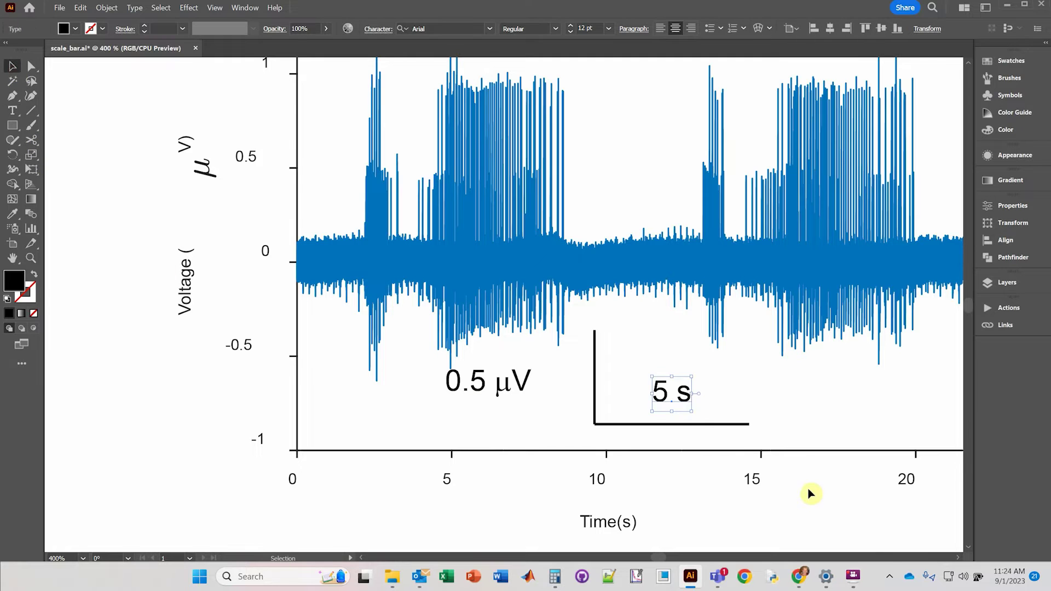
{"action": "mouse_move", "coordinate": [665, 395]}
{"action": "left_mouse_down"}
{"action": "mouse_move", "coordinate": [663, 460]}
{"action": "mouse_move", "coordinate": [679, 403]}
{"action": "left_mouse_up"}
{"action": "left_click", "coordinate": [709, 533]}
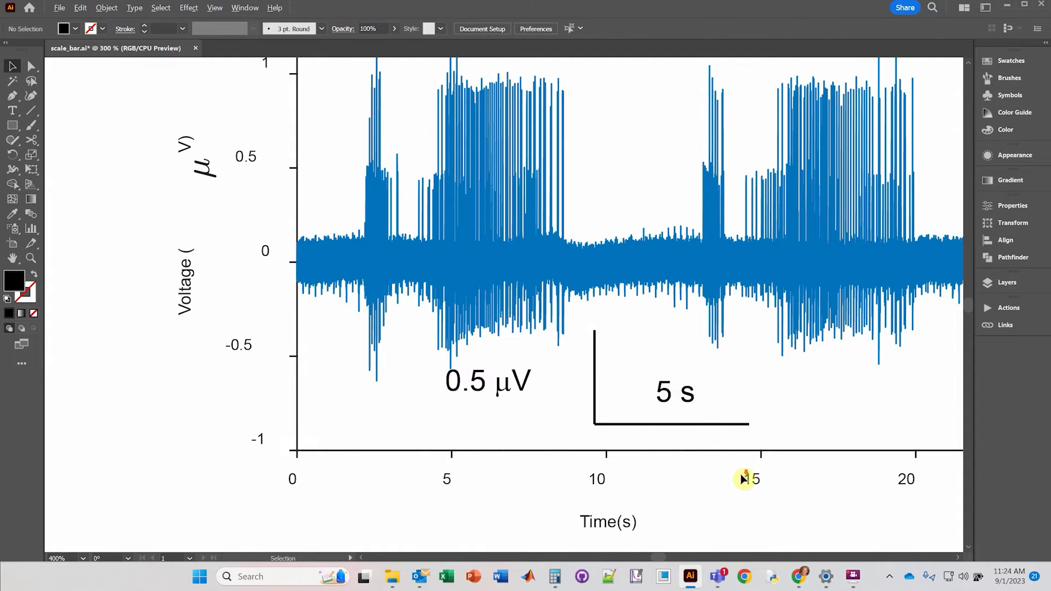
Step: Move the blue voltage trace off the axes to the blank area on the right, and place both labelled scale bars beneath it
{"action": "scroll", "coordinate": [745, 479], "scroll_direction": "down", "scroll_amount": 1}
{"action": "left_click_drag", "start_coordinate": [716, 437], "coordinate": [499, 426]}
{"action": "left_click_drag", "start_coordinate": [418, 364], "coordinate": [824, 368]}
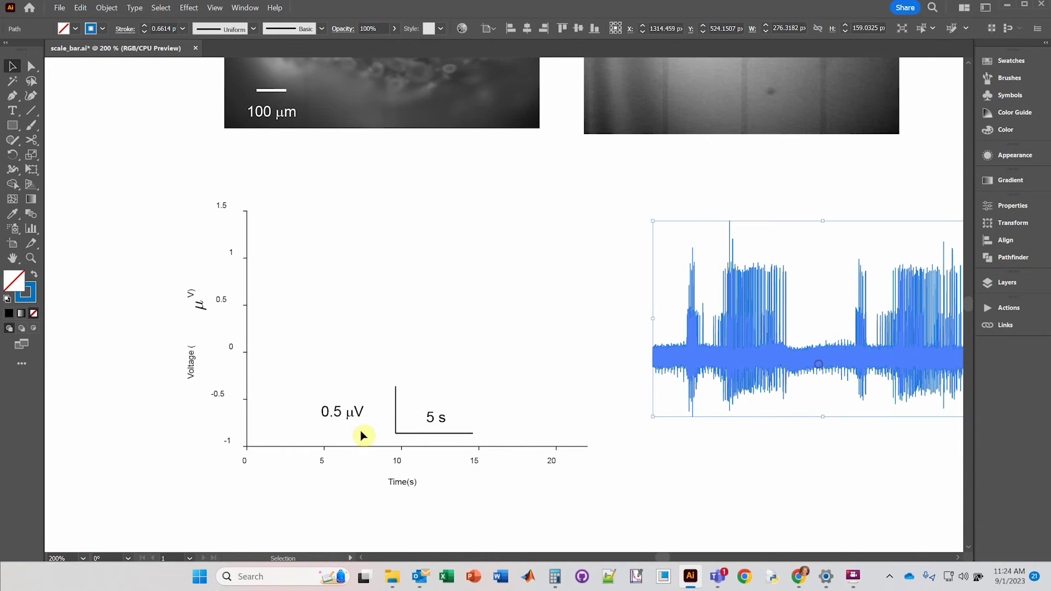
{"action": "left_click_drag", "start_coordinate": [320, 387], "coordinate": [458, 439]}
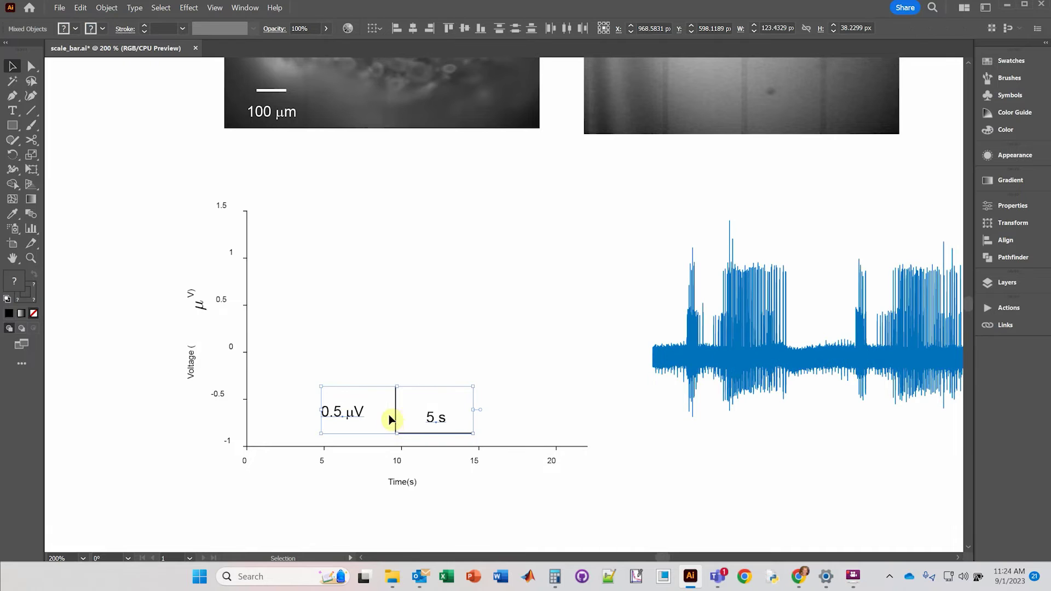
{"action": "left_click_drag", "start_coordinate": [396, 419], "coordinate": [798, 449]}
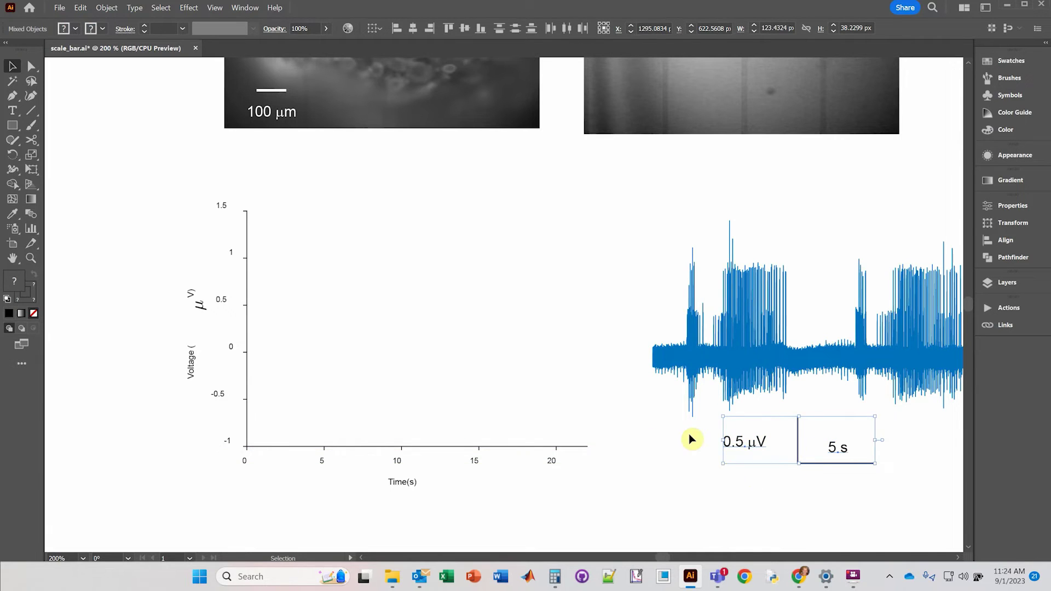
Step: Move the "5 s" label below the horizontal scale bar and the "0.5 μV" label closer to the vertical bar
{"action": "left_click_drag", "start_coordinate": [703, 442], "coordinate": [430, 424]}
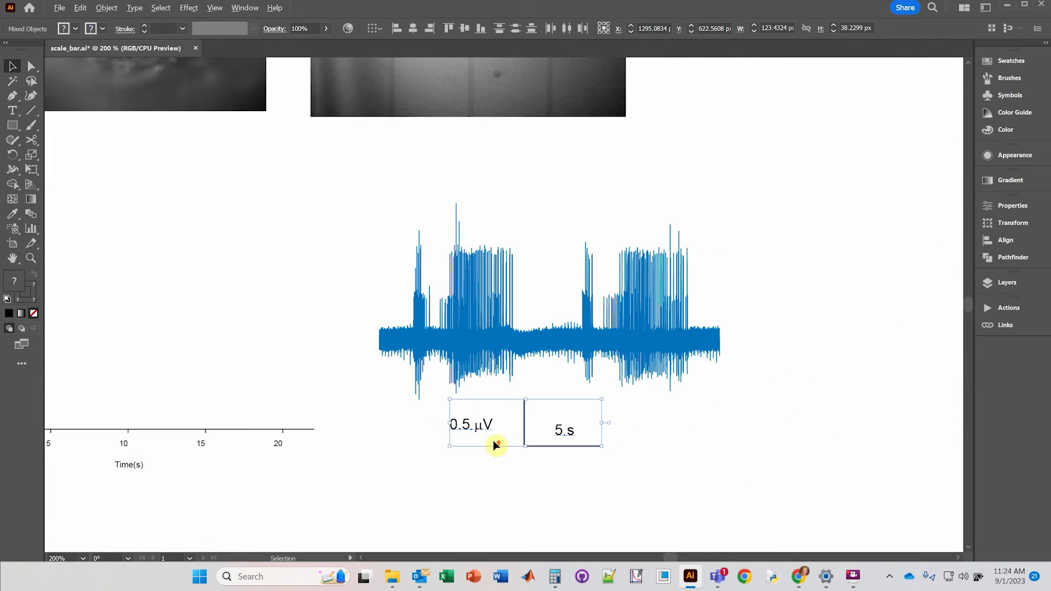
{"action": "scroll", "coordinate": [495, 444], "scroll_direction": "up", "scroll_amount": 5}
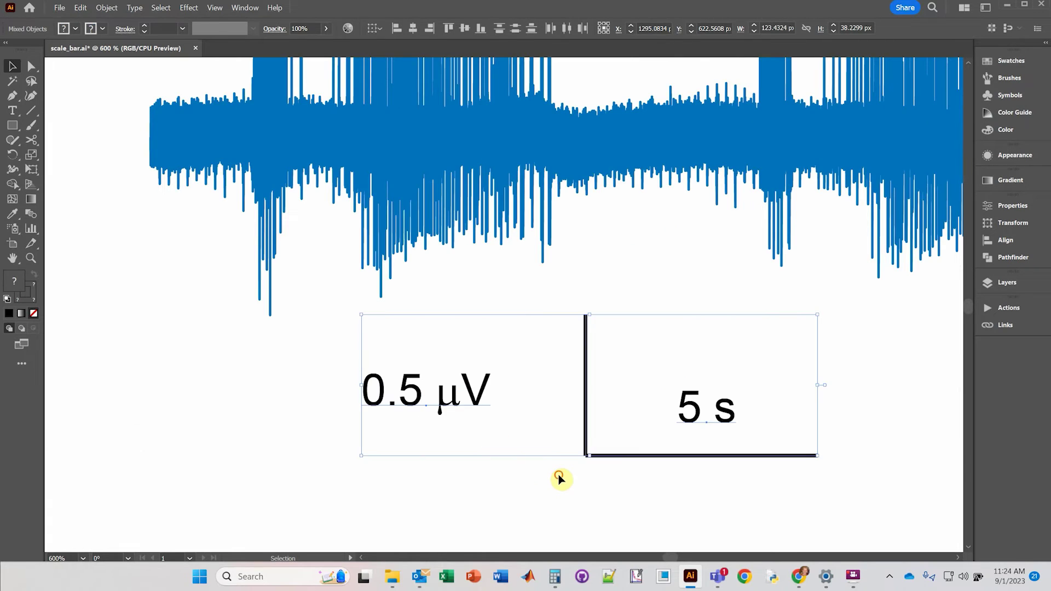
{"action": "left_click", "coordinate": [560, 479]}
{"action": "scroll", "coordinate": [692, 488], "scroll_direction": "down", "scroll_amount": 3}
{"action": "left_click_drag", "start_coordinate": [710, 350], "coordinate": [702, 472]}
{"action": "left_click_drag", "start_coordinate": [434, 317], "coordinate": [471, 310]}
{"action": "left_click", "coordinate": [490, 416]}
Step: Join the meeting endpoints of the vertical and horizontal scale bars to form one path with a clean corner
{"action": "scroll", "coordinate": [595, 389], "scroll_direction": "up", "scroll_amount": 3}
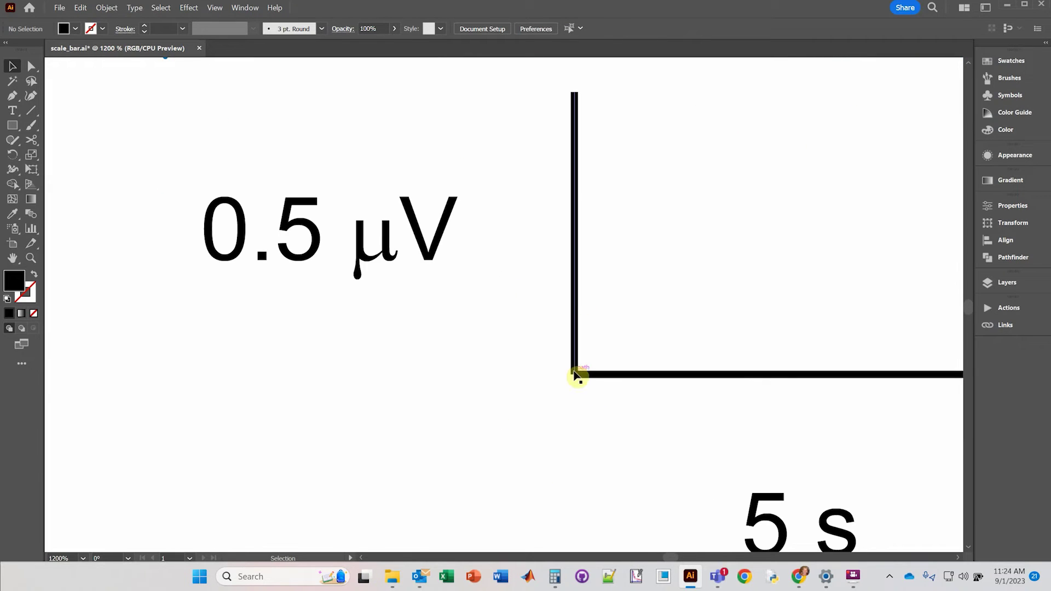
{"action": "scroll", "coordinate": [573, 382], "scroll_direction": "up", "scroll_amount": 2}
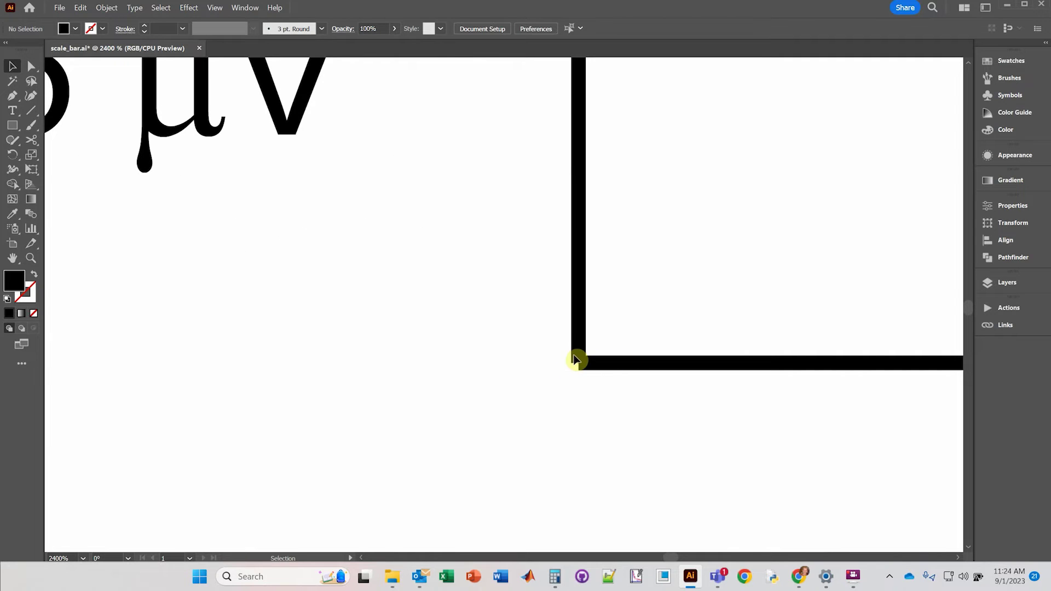
{"action": "left_click", "coordinate": [32, 66]}
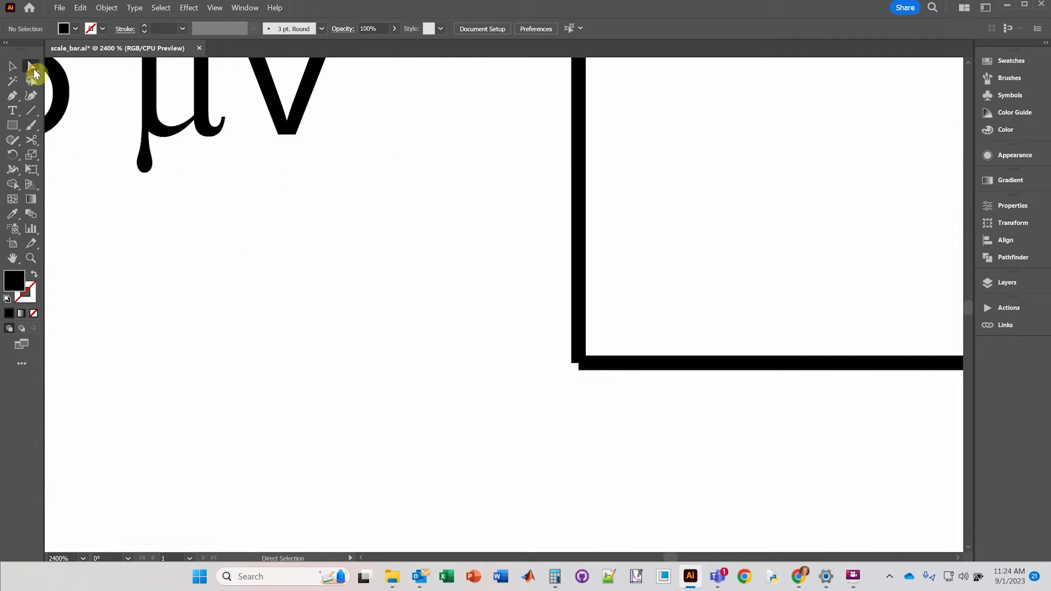
{"action": "left_click_drag", "start_coordinate": [523, 300], "coordinate": [579, 366]}
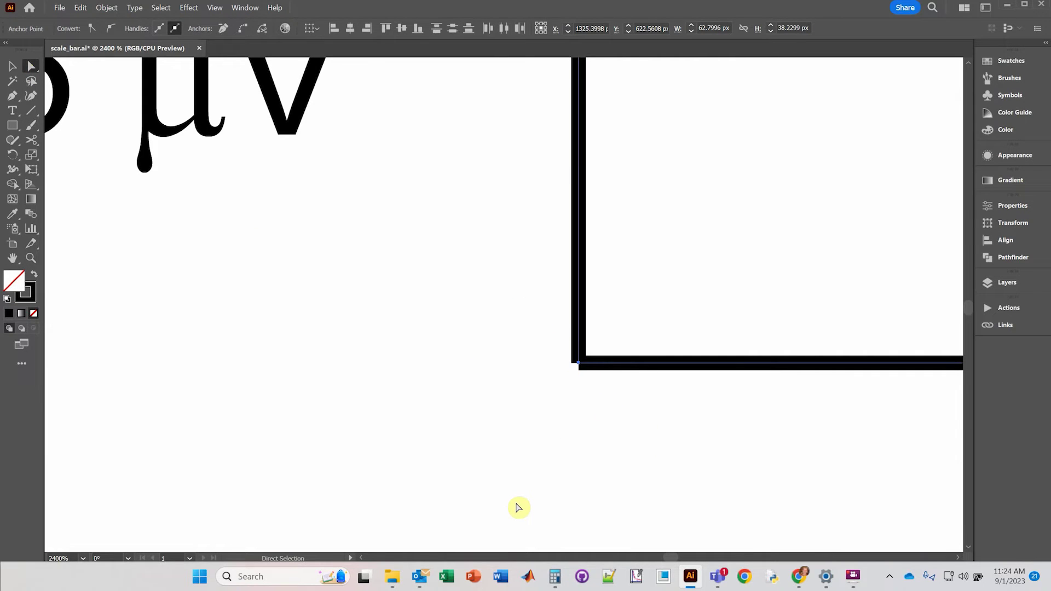
{"action": "key", "text": "ctrl+j"}
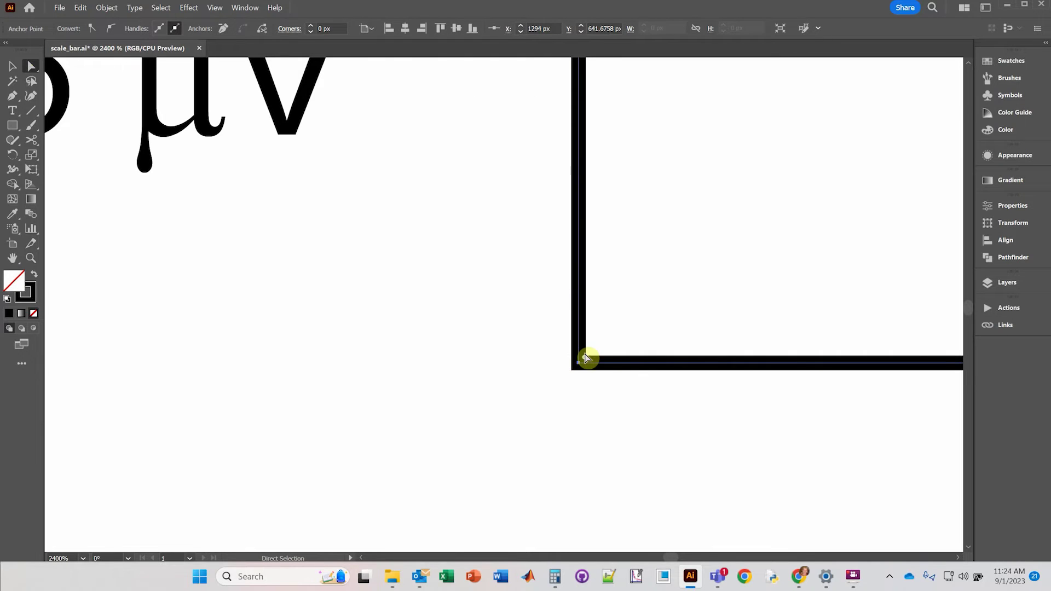
Step: Try to close the corner notch by extending the horizontal bar's end past the vertical bar, and undo the change
{"action": "left_click", "coordinate": [571, 371]}
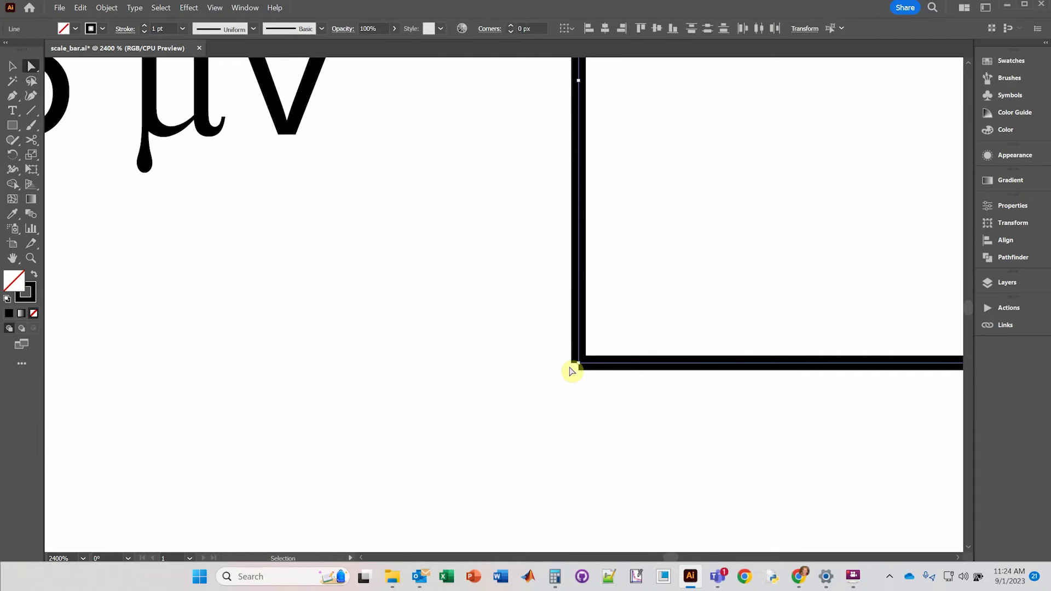
{"action": "left_click", "coordinate": [14, 68]}
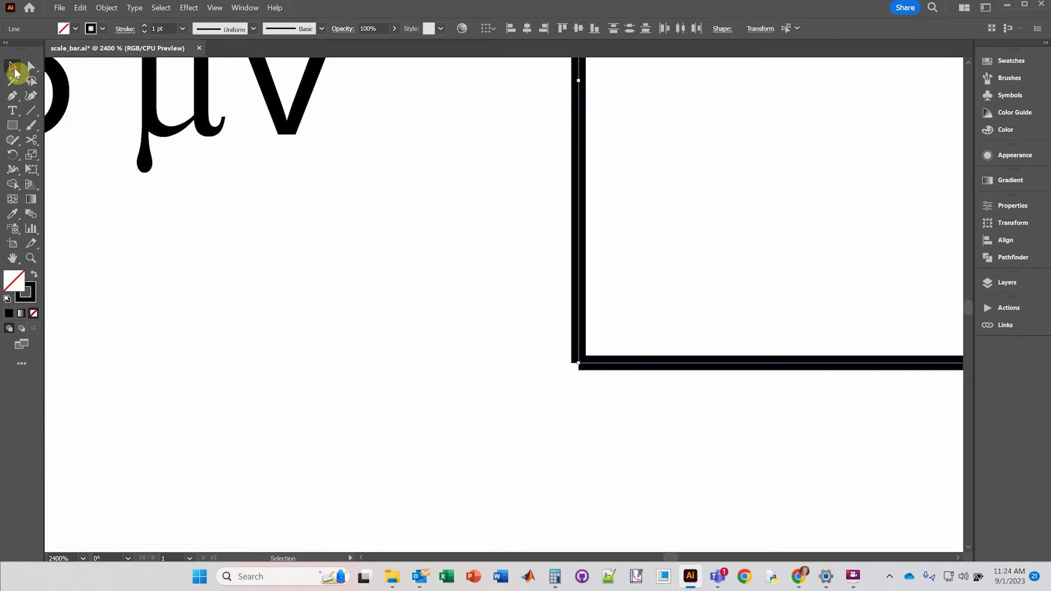
{"action": "left_click", "coordinate": [682, 369]}
{"action": "mouse_move", "coordinate": [673, 368]}
{"action": "left_mouse_down"}
{"action": "mouse_move", "coordinate": [811, 317]}
{"action": "mouse_move", "coordinate": [724, 362]}
{"action": "mouse_move", "coordinate": [678, 364]}
{"action": "left_mouse_up"}
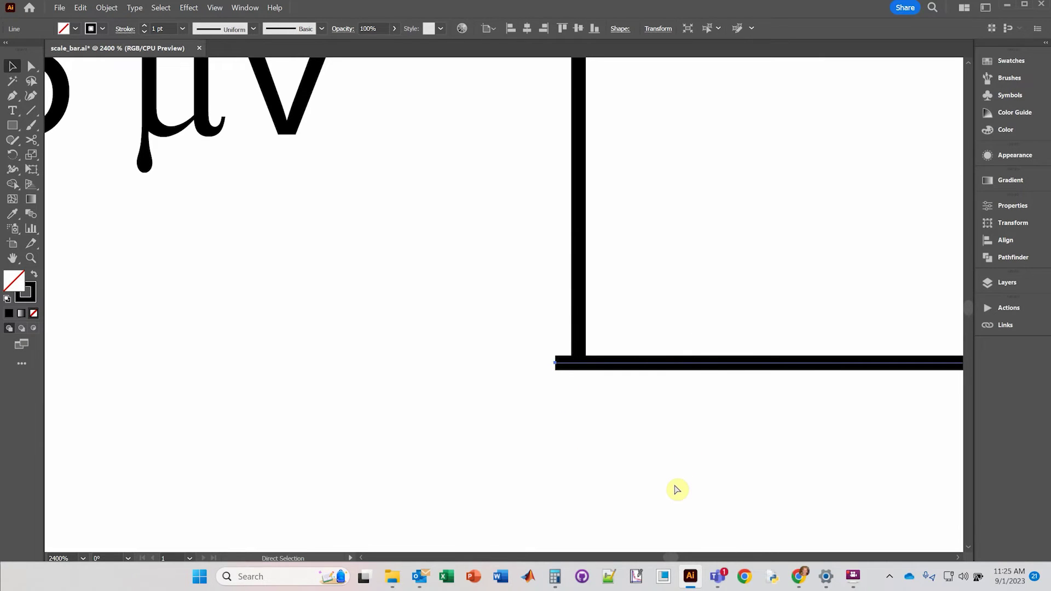
{"action": "key", "text": "ctrl+z"}
{"action": "left_click_drag", "start_coordinate": [855, 325], "coordinate": [743, 366]}
{"action": "left_click", "coordinate": [675, 471]}
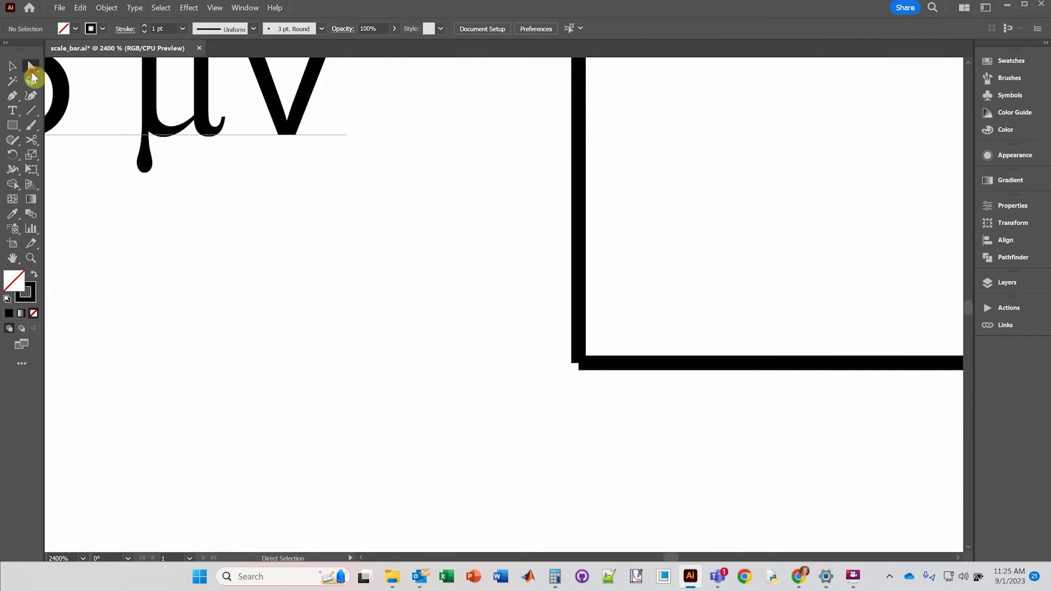
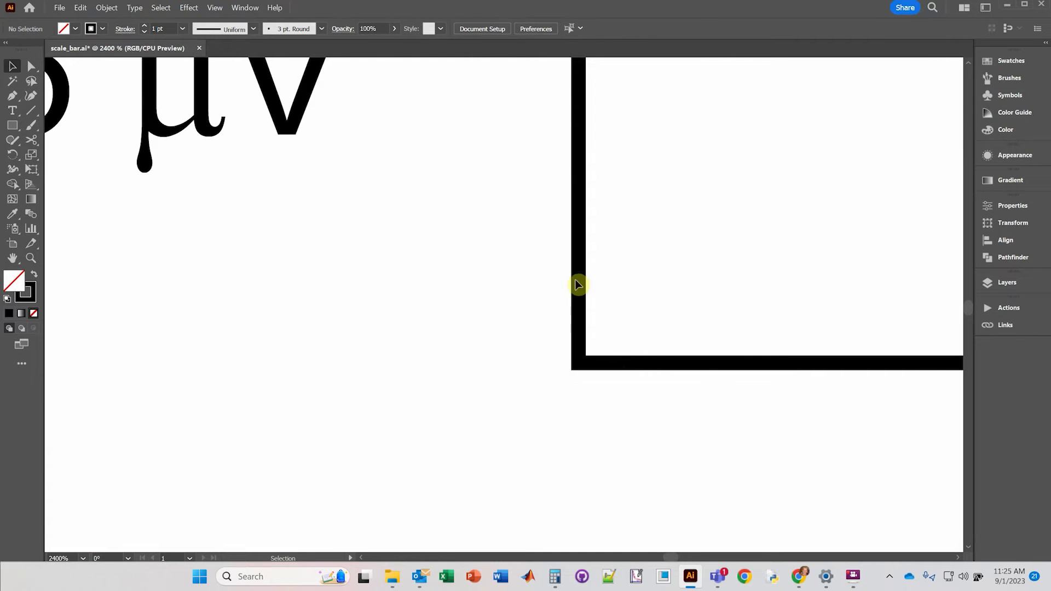
Step: Set the document units to Points
{"action": "scroll", "coordinate": [639, 472], "scroll_direction": "down", "scroll_amount": 3}
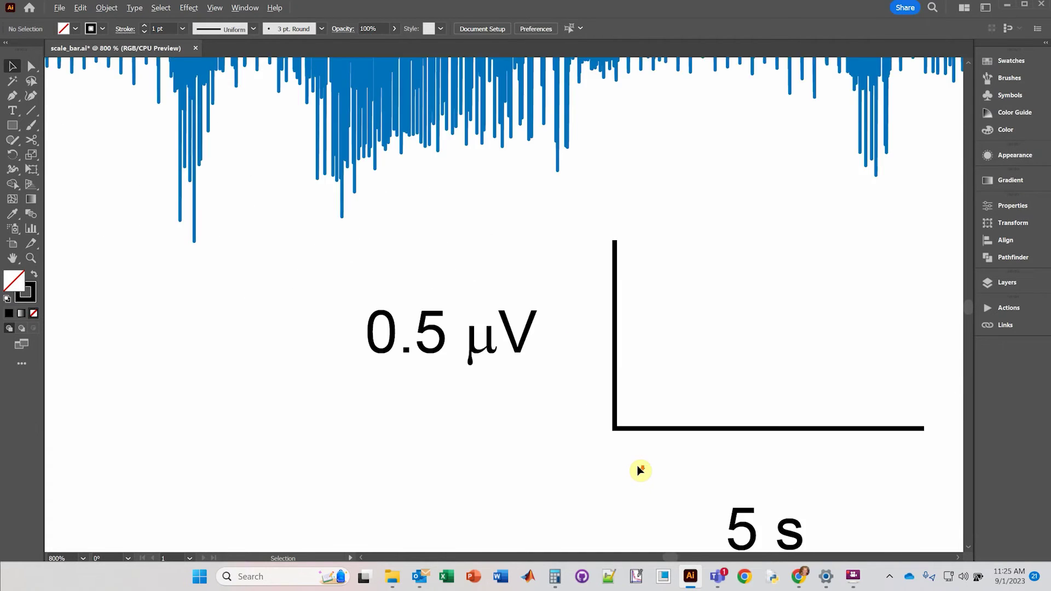
{"action": "left_click_drag", "start_coordinate": [705, 354], "coordinate": [542, 328]}
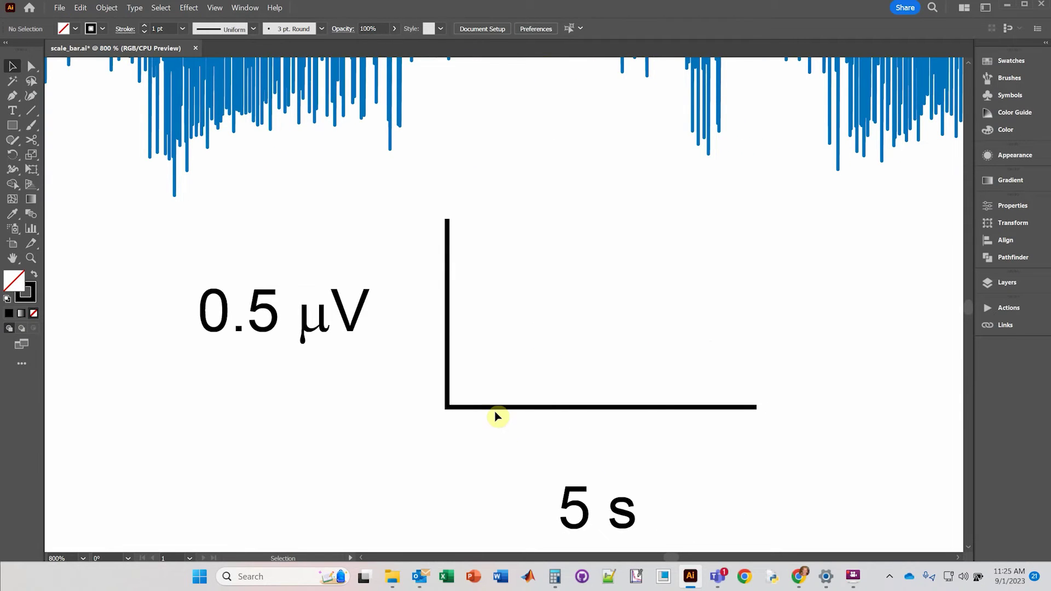
{"action": "left_click", "coordinate": [59, 7]}
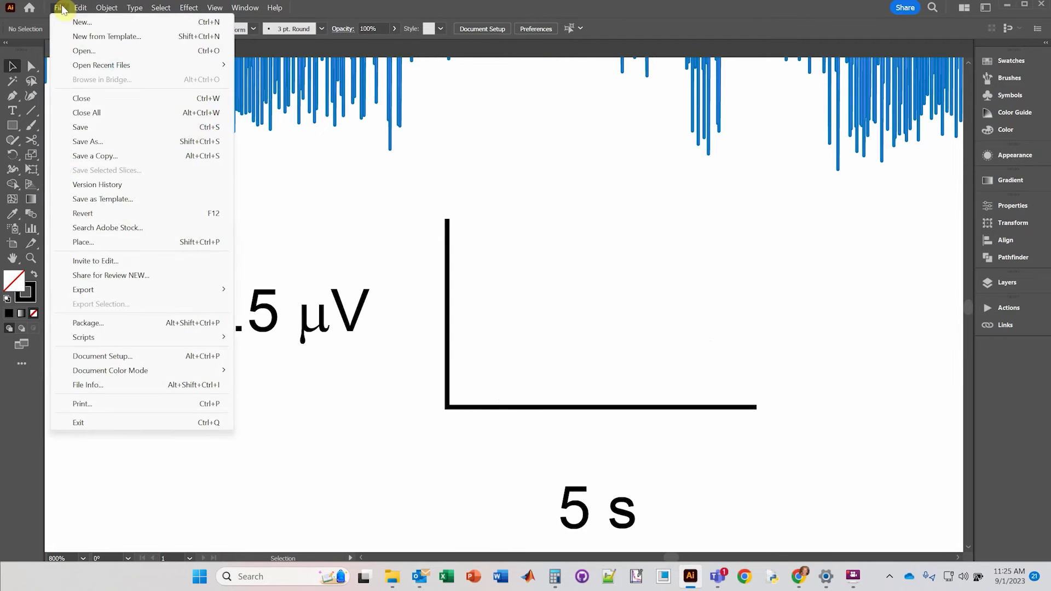
{"action": "left_click", "coordinate": [137, 357]}
{"action": "left_click", "coordinate": [397, 166]}
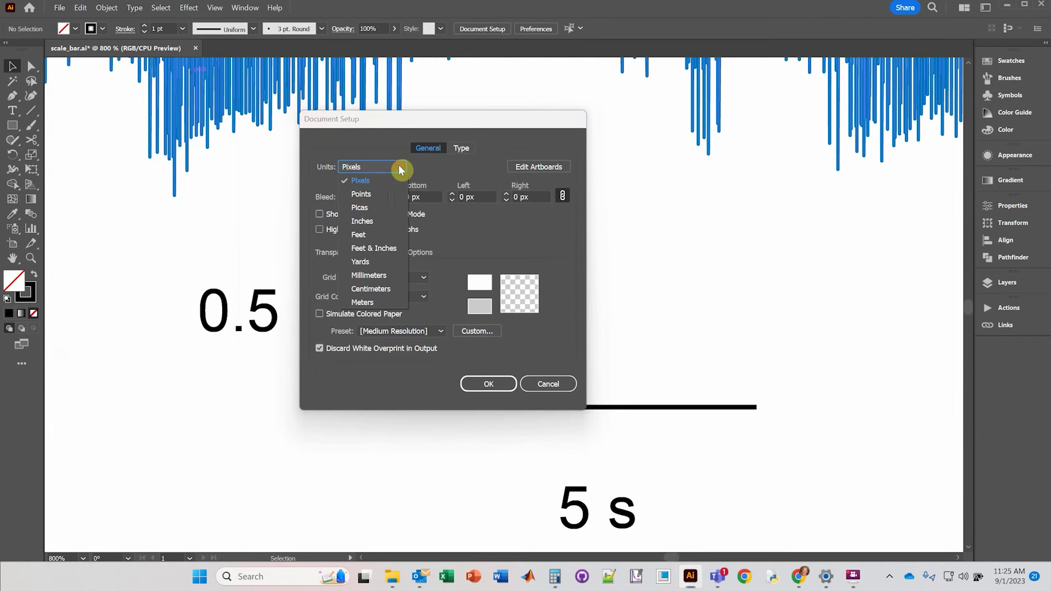
{"action": "left_click", "coordinate": [359, 169]}
{"action": "left_click", "coordinate": [484, 384]}
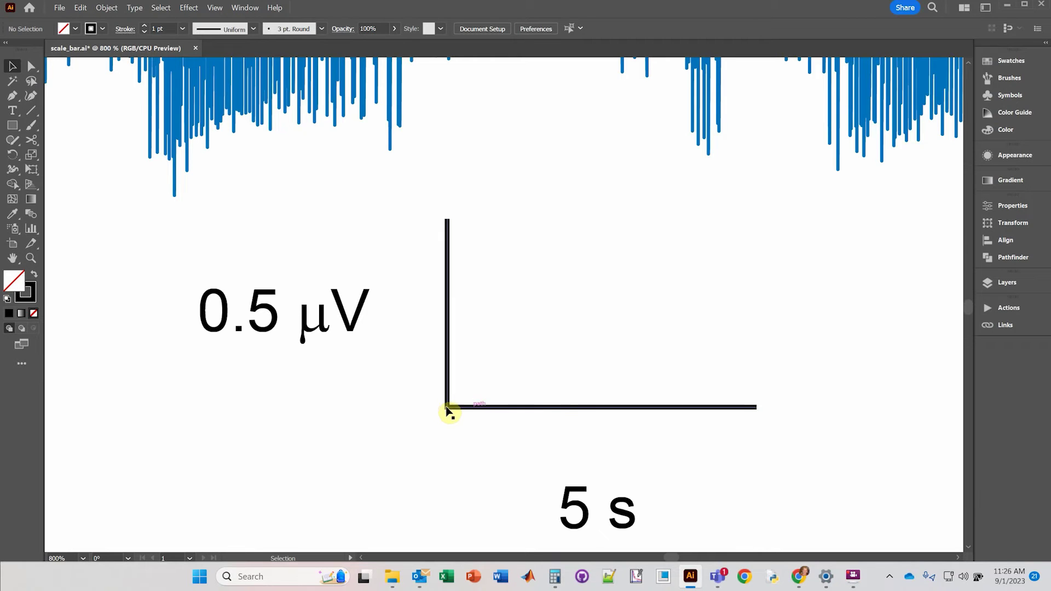
Step: Copy the joined scale bar's width, divide 0.5 by it in Calculator, and return to Illustrator with the bar deselected
{"action": "left_click", "coordinate": [534, 408]}
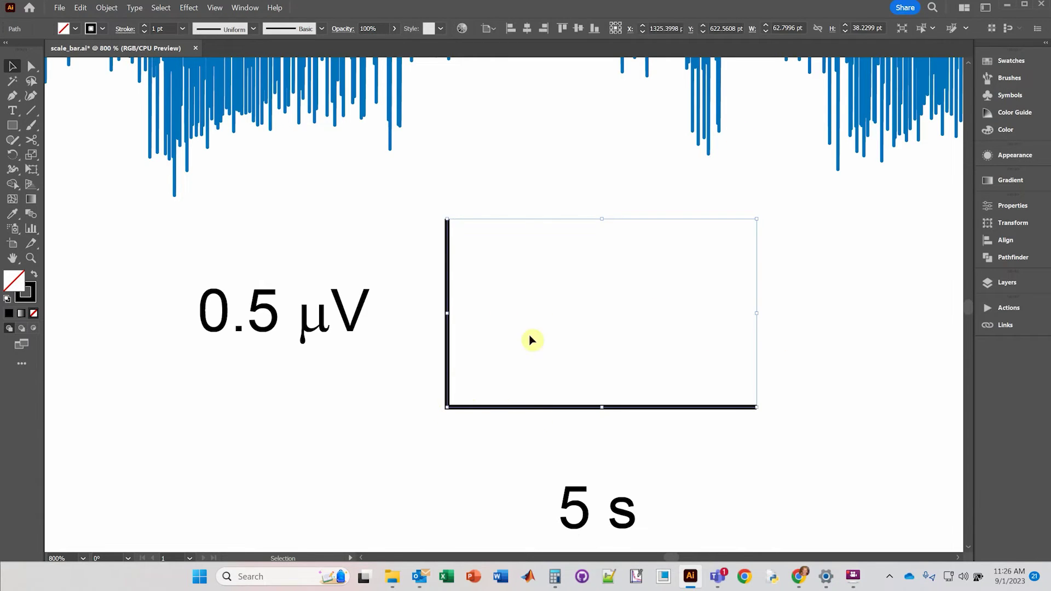
{"action": "left_click", "coordinate": [792, 28]}
{"action": "key", "text": "ctrl+c"}
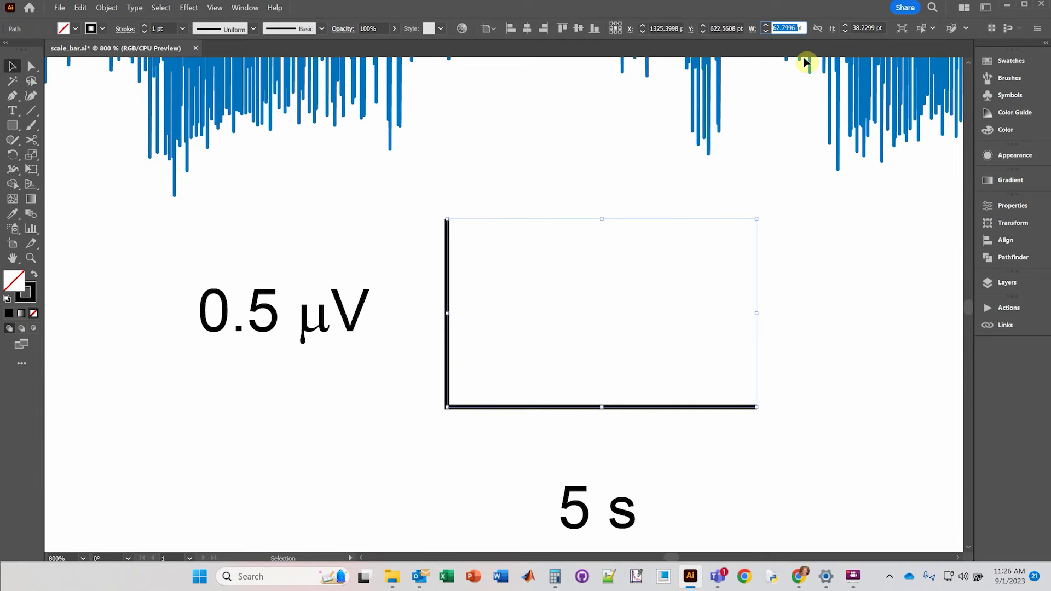
{"action": "left_click", "coordinate": [554, 576]}
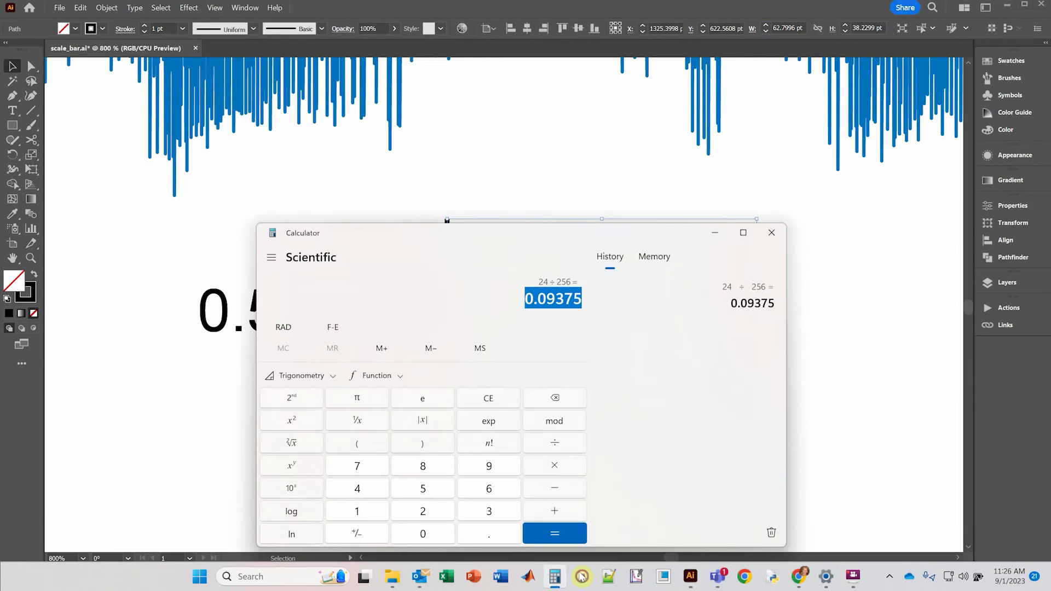
{"action": "key", "text": "Escape"}
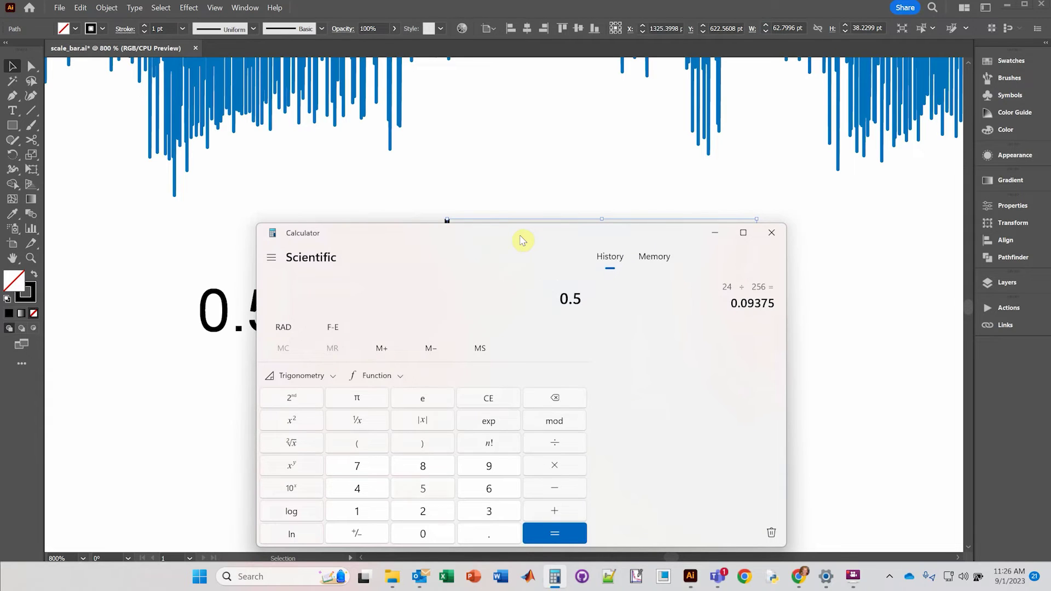
{"action": "key", "text": "ctrl+v"}
{"action": "left_click", "coordinate": [556, 532]}
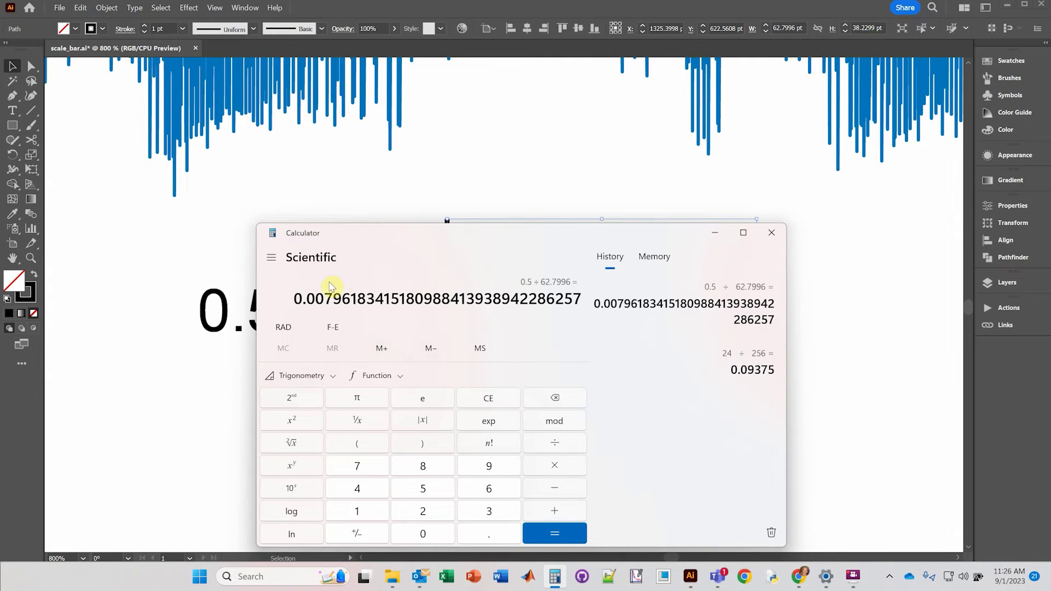
{"action": "left_click_drag", "start_coordinate": [397, 248], "coordinate": [638, 155]}
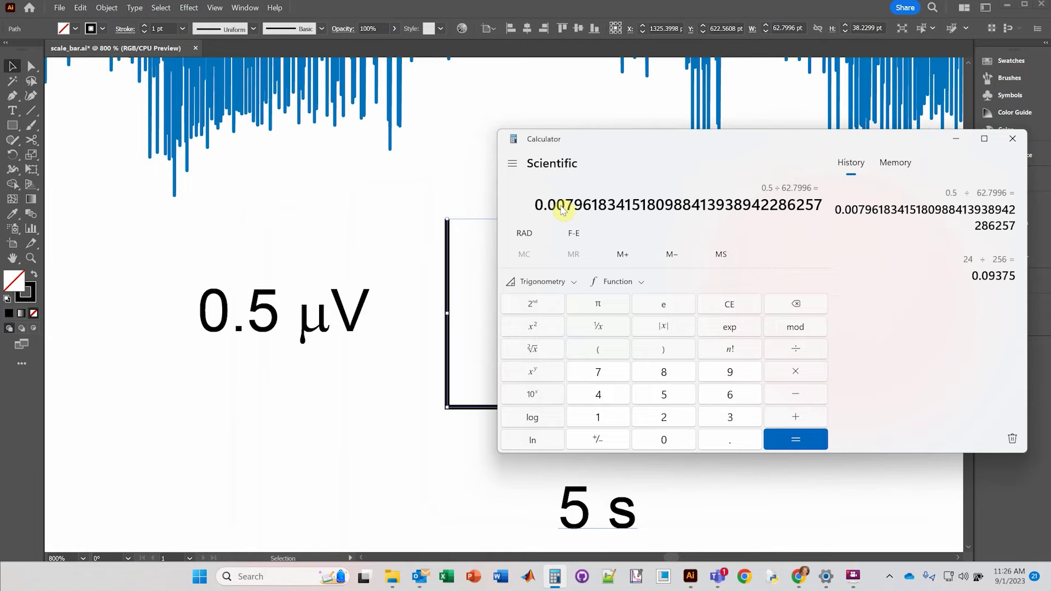
{"action": "left_click_drag", "start_coordinate": [689, 147], "coordinate": [416, 224]}
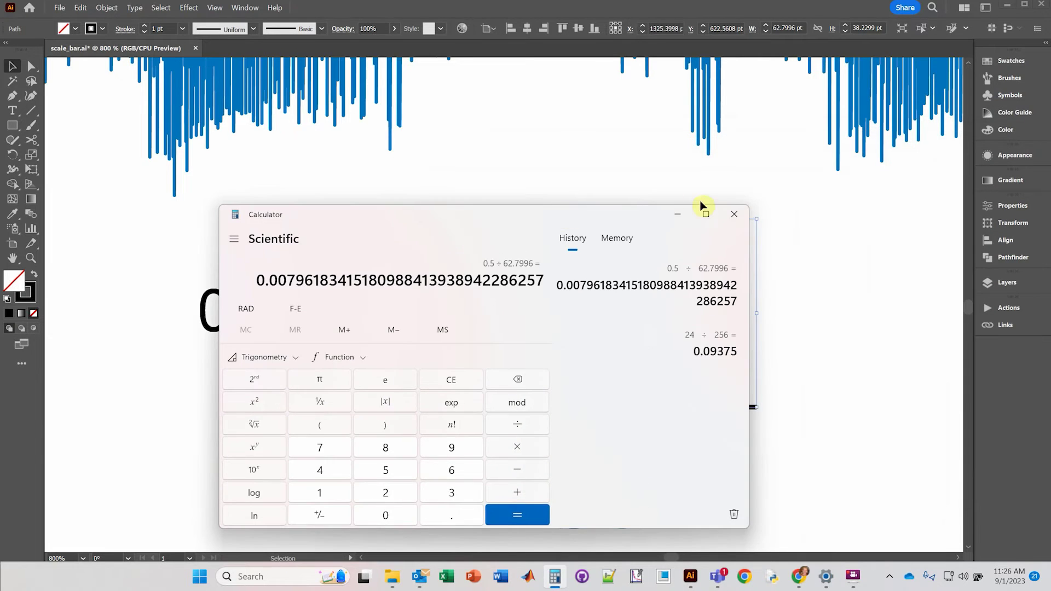
{"action": "left_click", "coordinate": [681, 212]}
{"action": "left_click", "coordinate": [437, 443]}
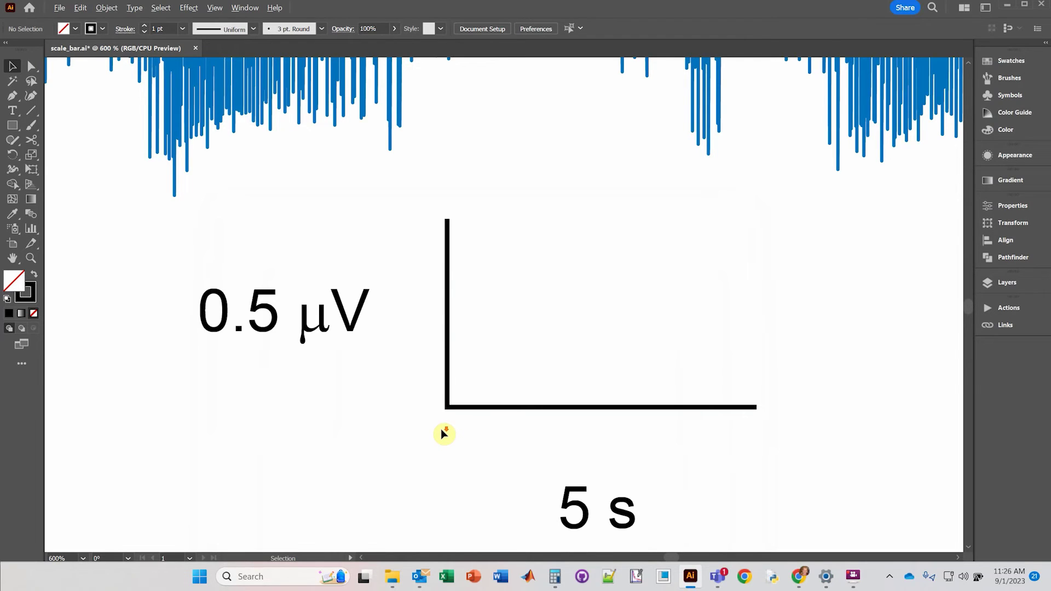
Step: Scale the L-shaped scale bar uniformly to 20%
{"action": "scroll", "coordinate": [443, 434], "scroll_direction": "down", "scroll_amount": 3}
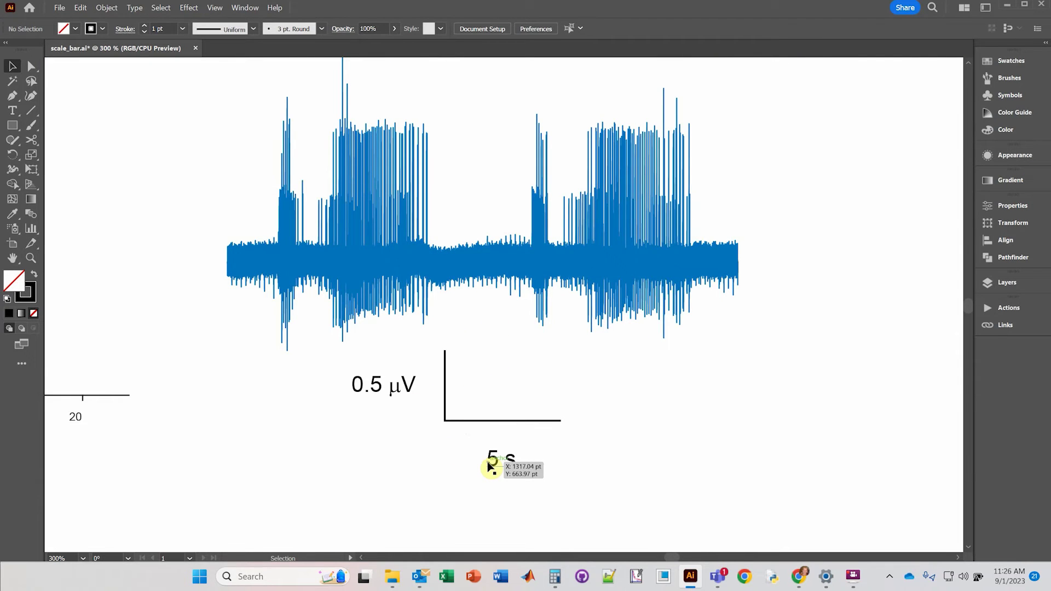
{"action": "left_click", "coordinate": [451, 421]}
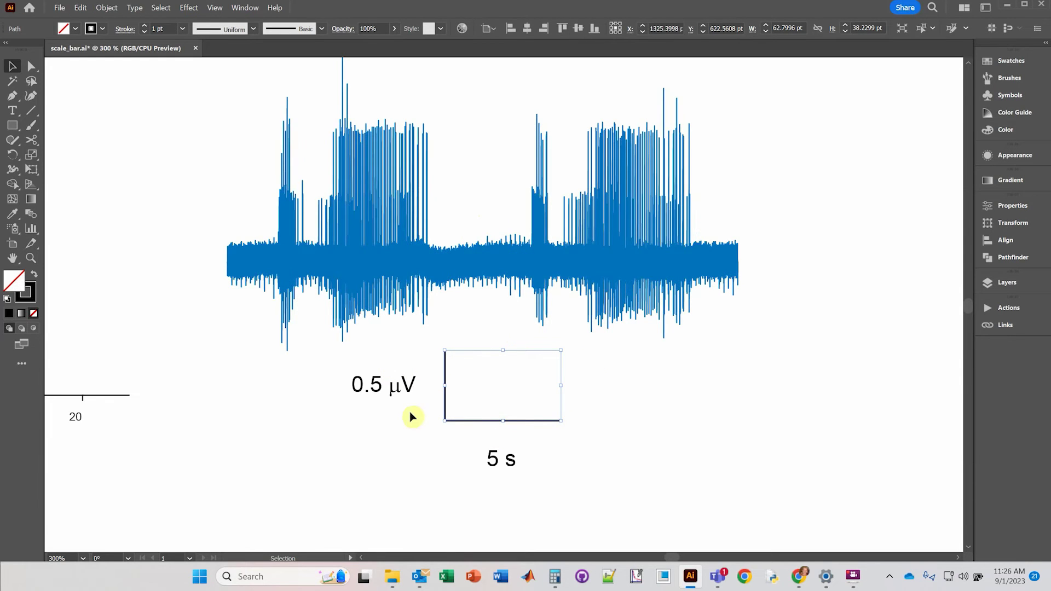
{"action": "left_click", "coordinate": [412, 476]}
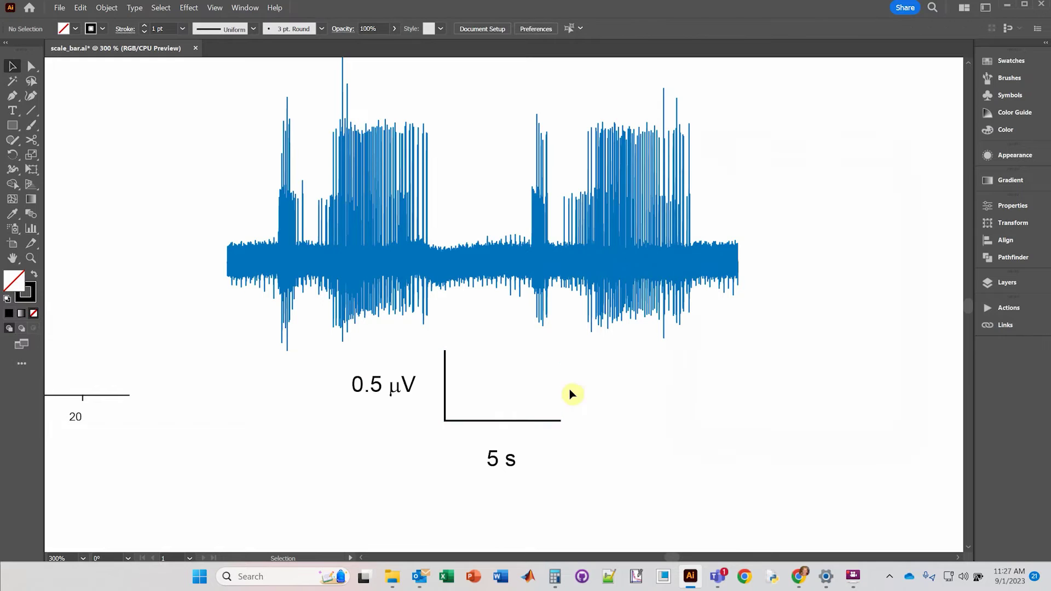
{"action": "left_click", "coordinate": [447, 416]}
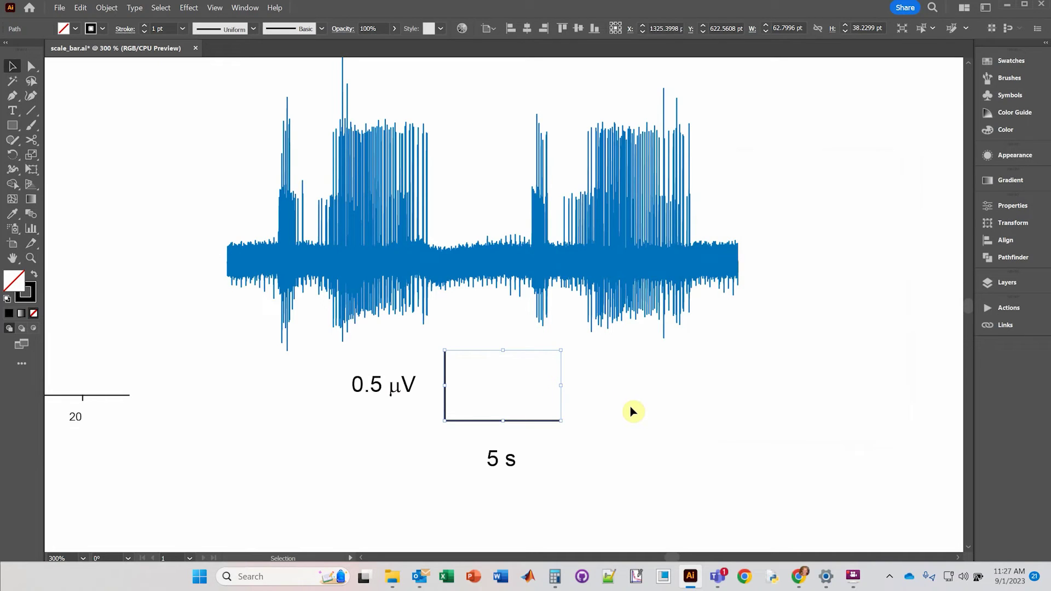
{"action": "key", "text": "s"}
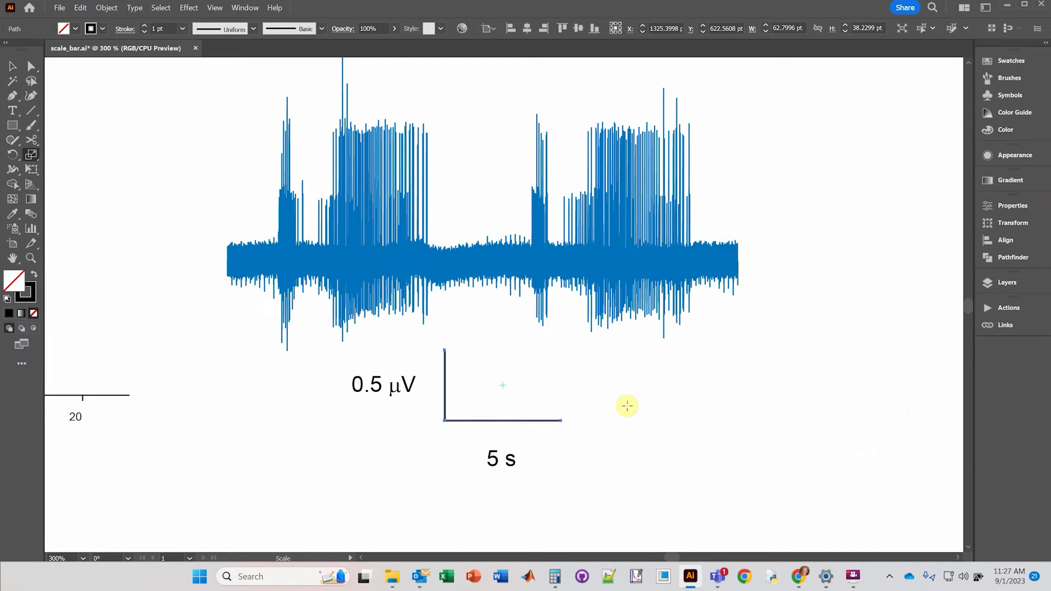
{"action": "key", "text": "Return"}
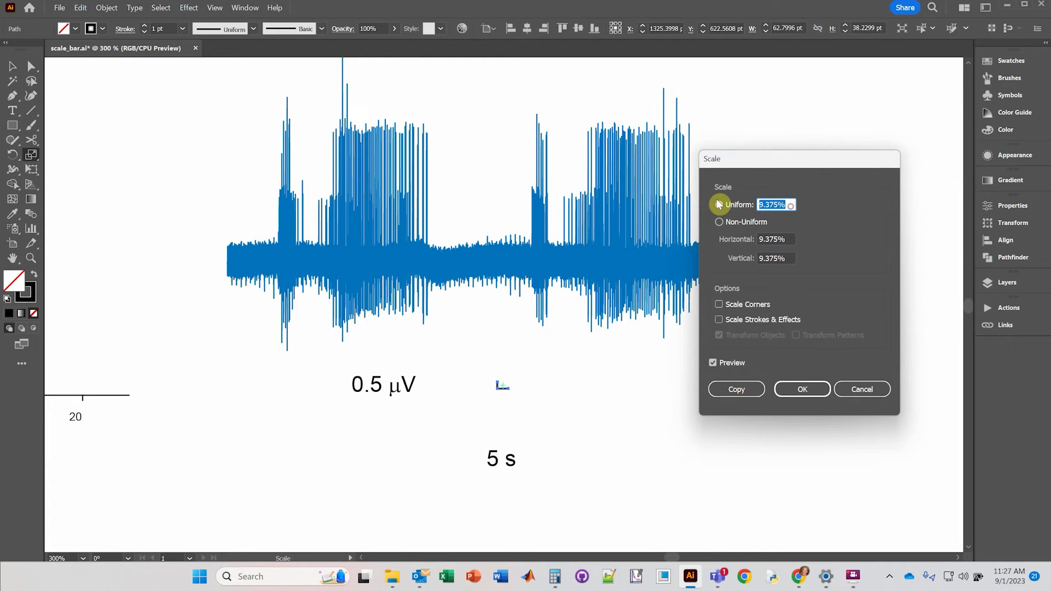
{"action": "type", "text": "20"}
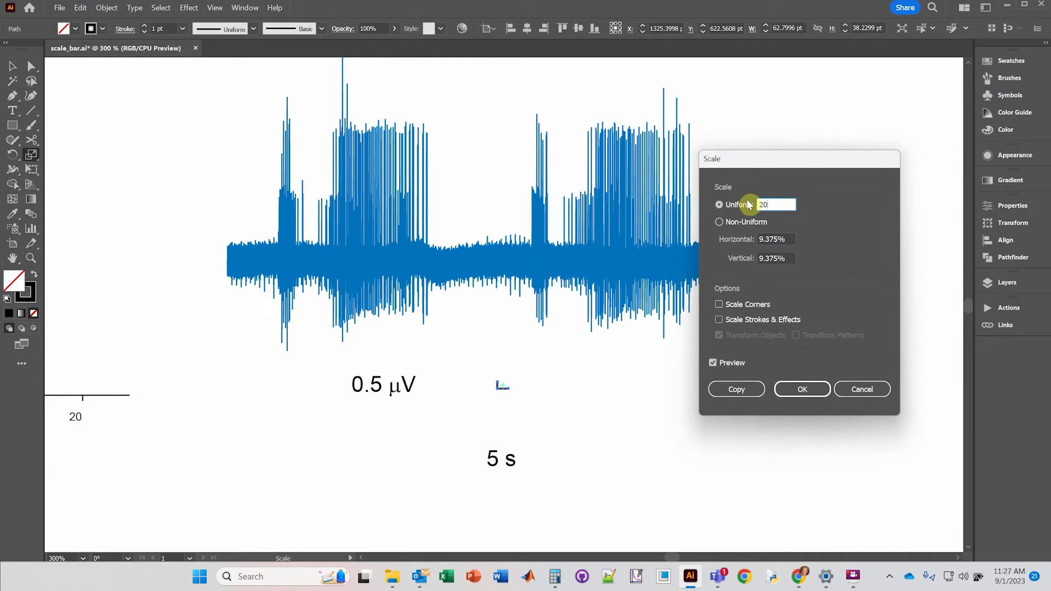
{"action": "left_click", "coordinate": [802, 389]}
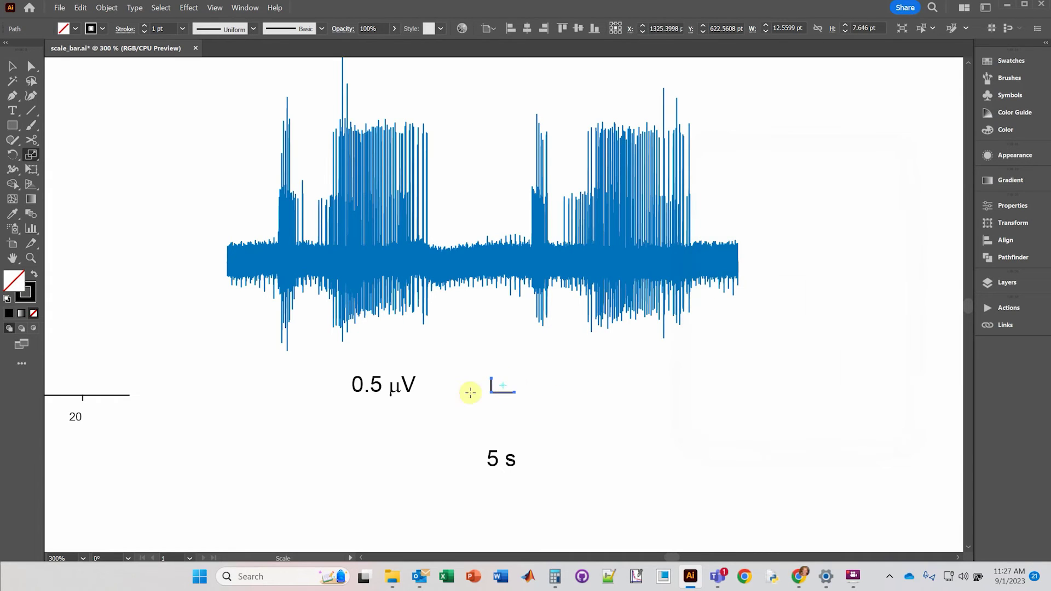
{"action": "left_click", "coordinate": [12, 66]}
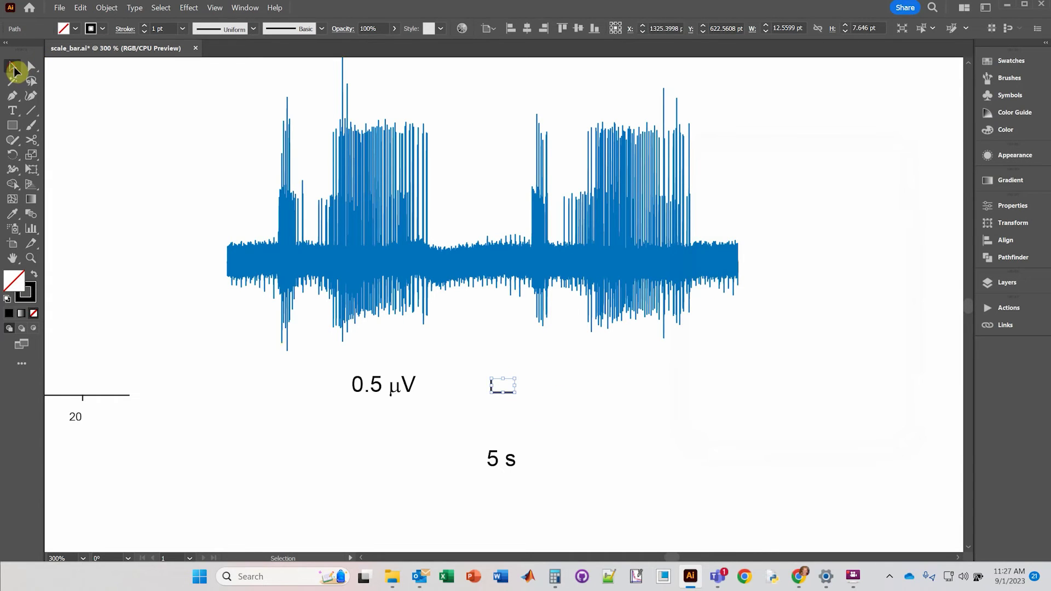
Step: Change the voltage label's value to make it read "0.1 μV"
{"action": "double_click", "coordinate": [376, 386]}
{"action": "key", "text": "BackSpace"}
{"action": "type", "text": "1"}
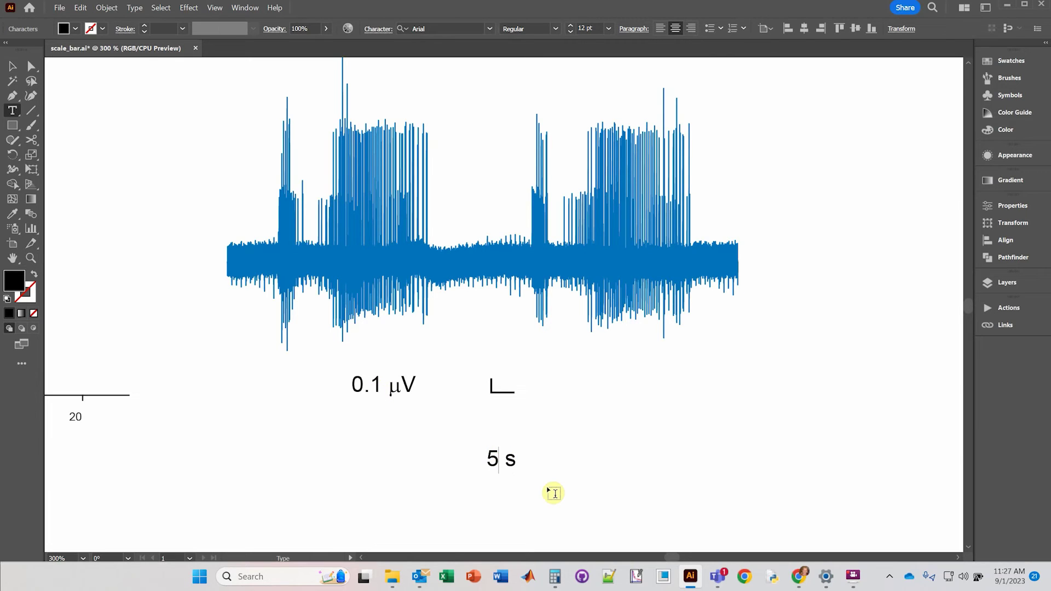
Step: Finish the time label so it reads "1 s" and move both labels closer to the L-shaped scale bar
{"action": "left_click", "coordinate": [12, 66]}
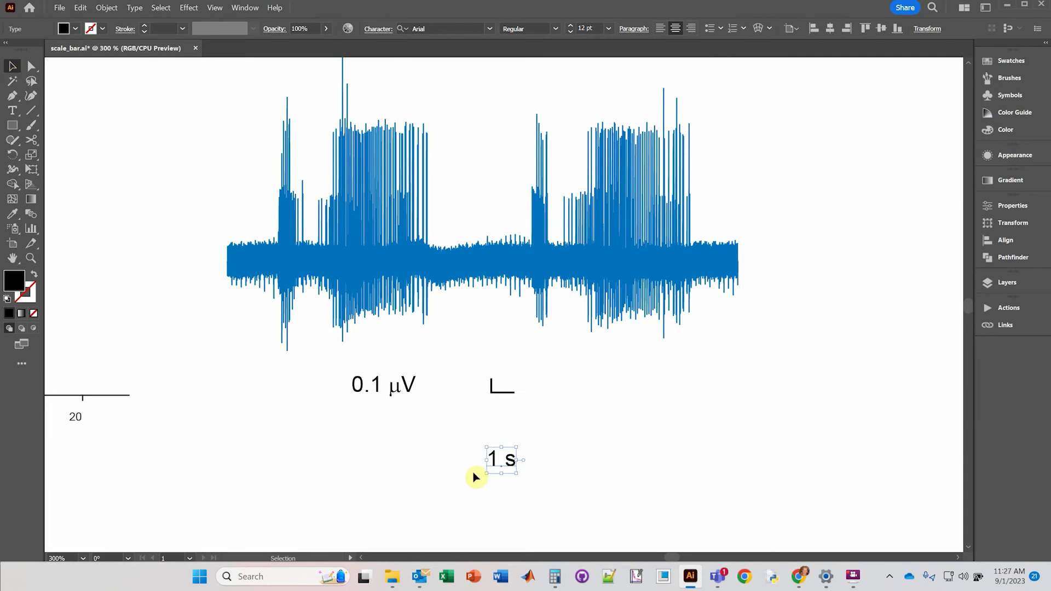
{"action": "left_click_drag", "start_coordinate": [508, 466], "coordinate": [509, 436]}
{"action": "left_click_drag", "start_coordinate": [401, 378], "coordinate": [447, 380]}
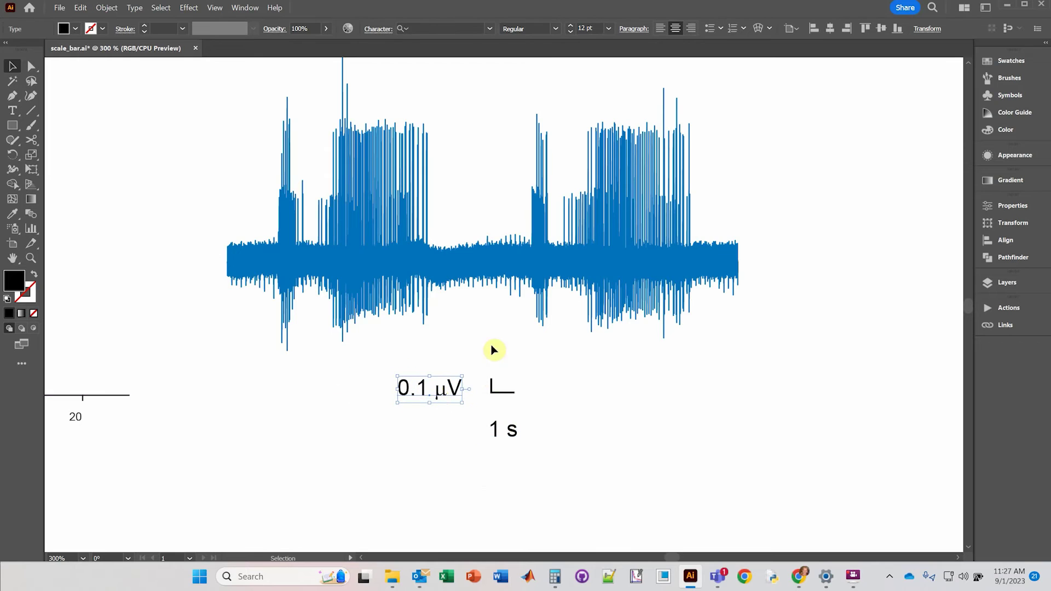
{"action": "left_click", "coordinate": [497, 392]}
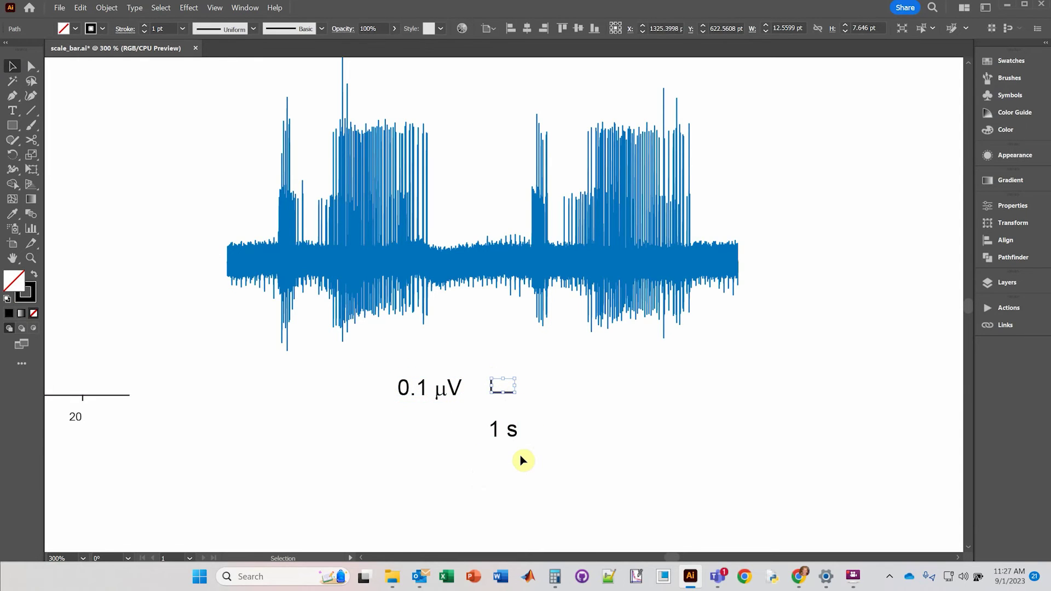
{"action": "left_click", "coordinate": [550, 393]}
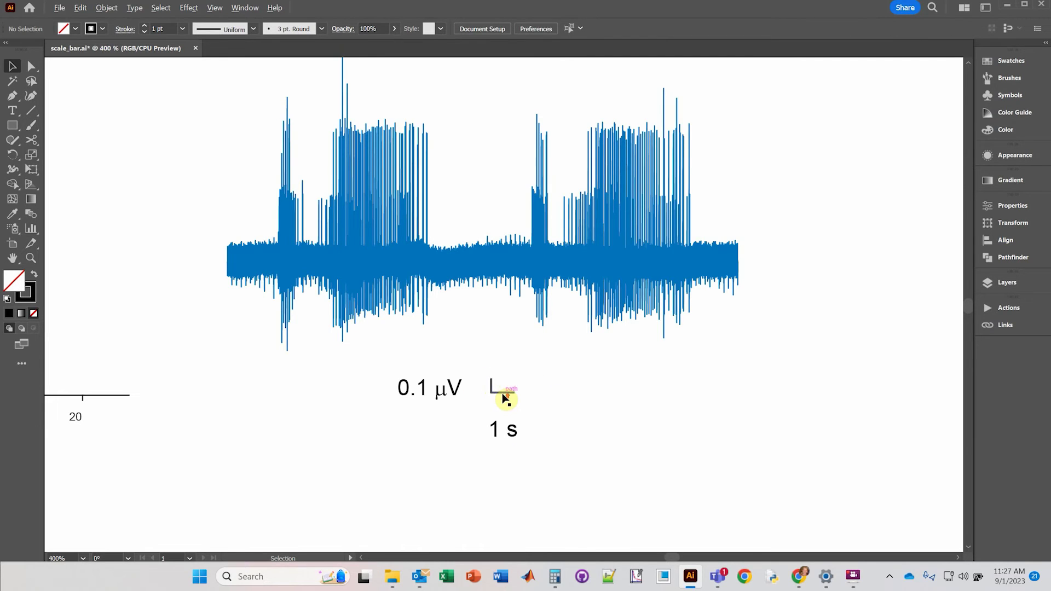
Step: Set the stroke weight of the L-shaped scale bar to 2 pt
{"action": "scroll", "coordinate": [502, 393], "scroll_direction": "up", "scroll_amount": 2}
{"action": "scroll", "coordinate": [502, 393], "scroll_direction": "up", "scroll_amount": 1}
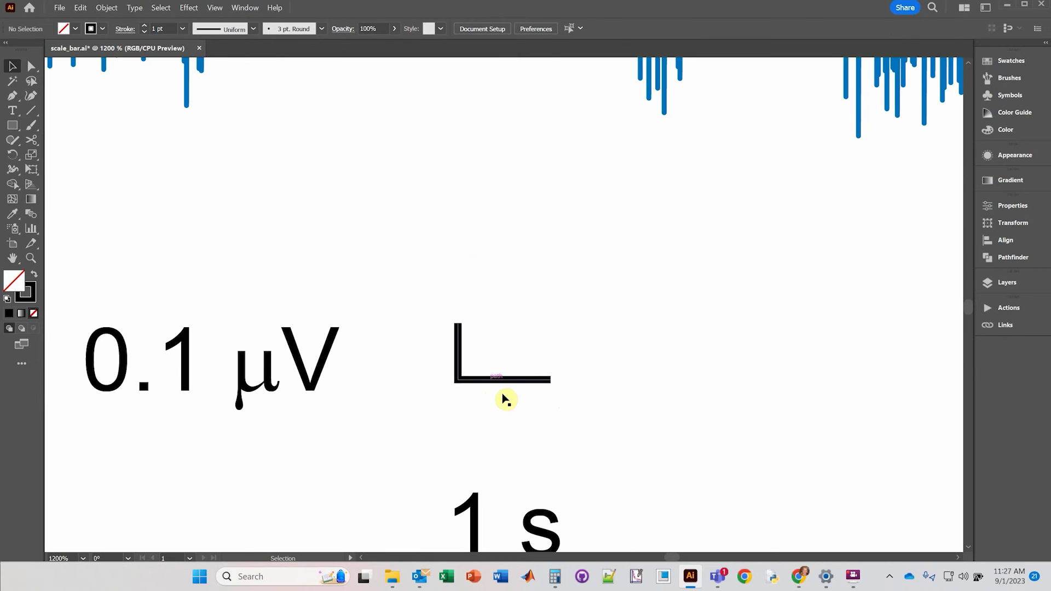
{"action": "left_click", "coordinate": [489, 383]}
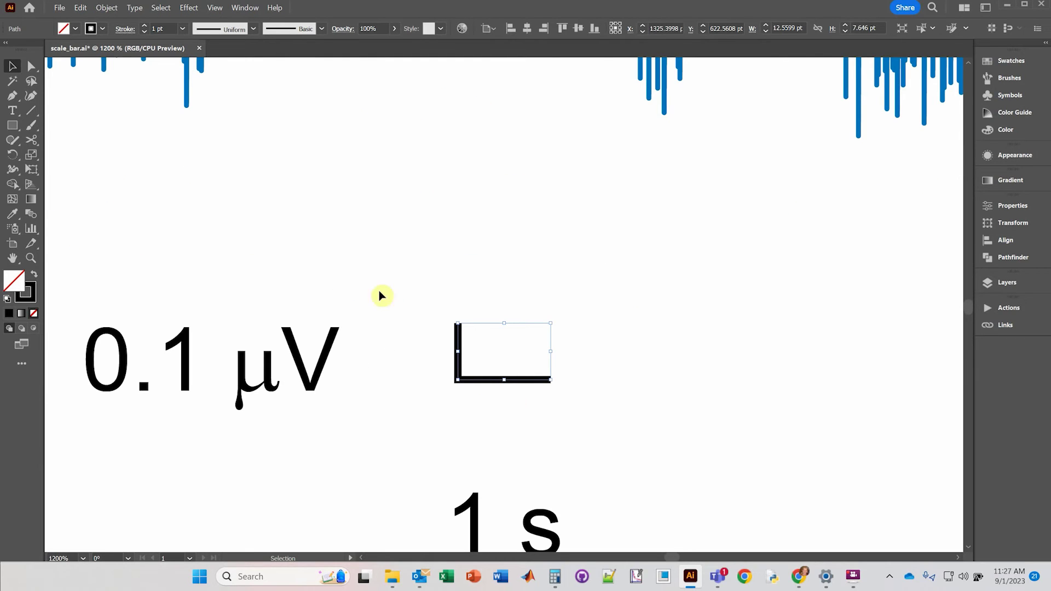
{"action": "left_click", "coordinate": [144, 26]}
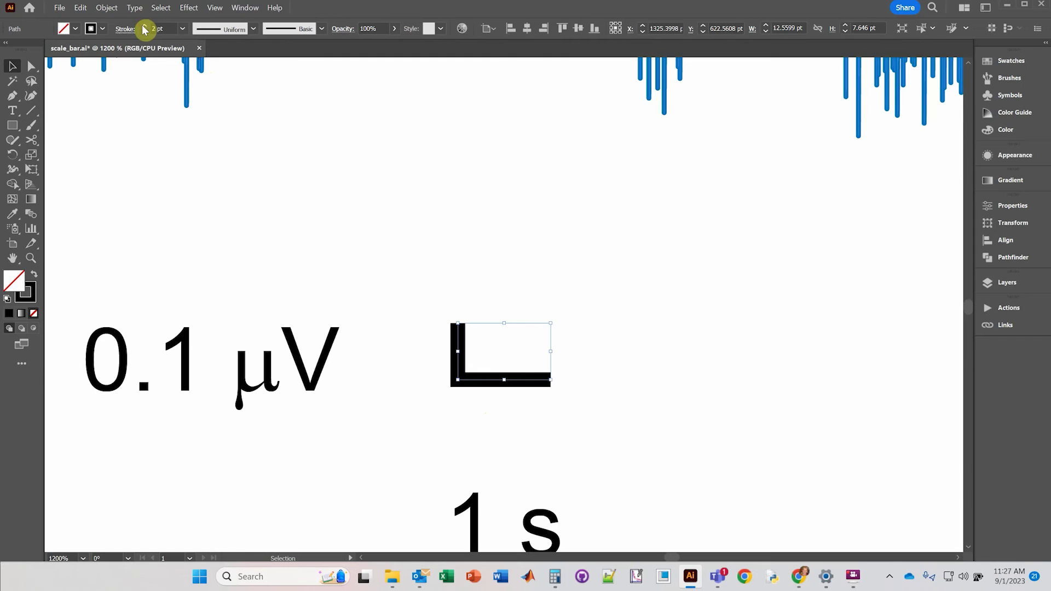
{"action": "left_click", "coordinate": [380, 208]}
Step: Copy the scale bar's width, divide 1 by it in Calculator, and return to Illustrator with the bar deselected
{"action": "left_click", "coordinate": [460, 356]}
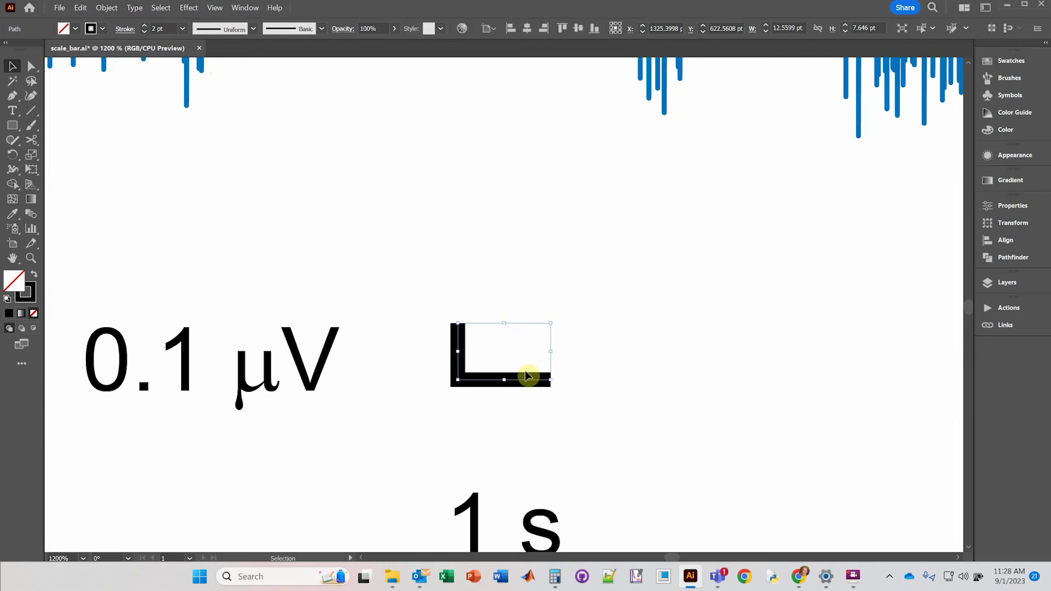
{"action": "double_click", "coordinate": [793, 28]}
{"action": "key", "text": "ctrl+c"}
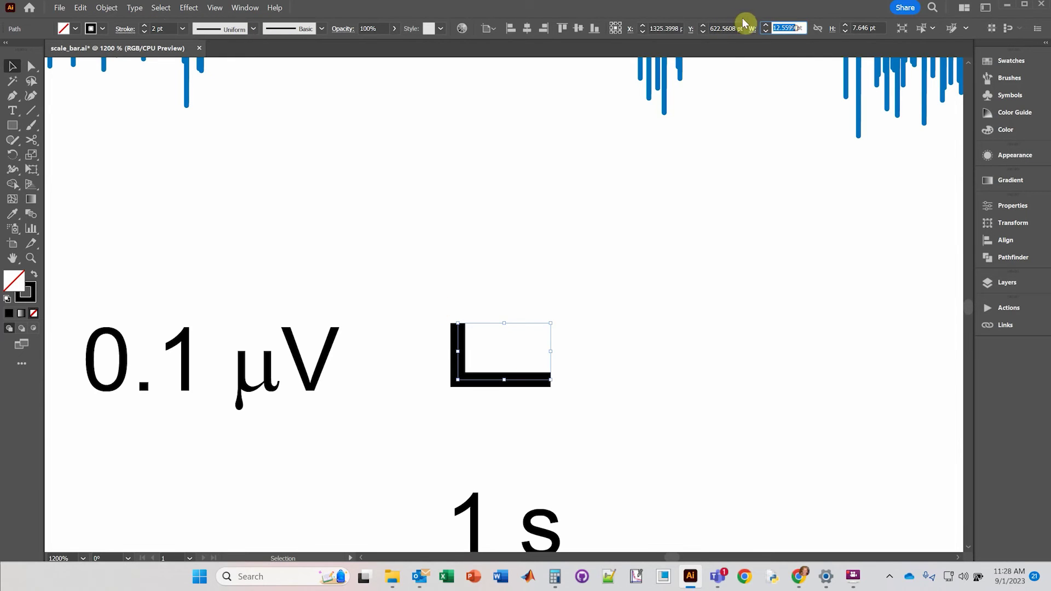
{"action": "left_click", "coordinate": [554, 577]}
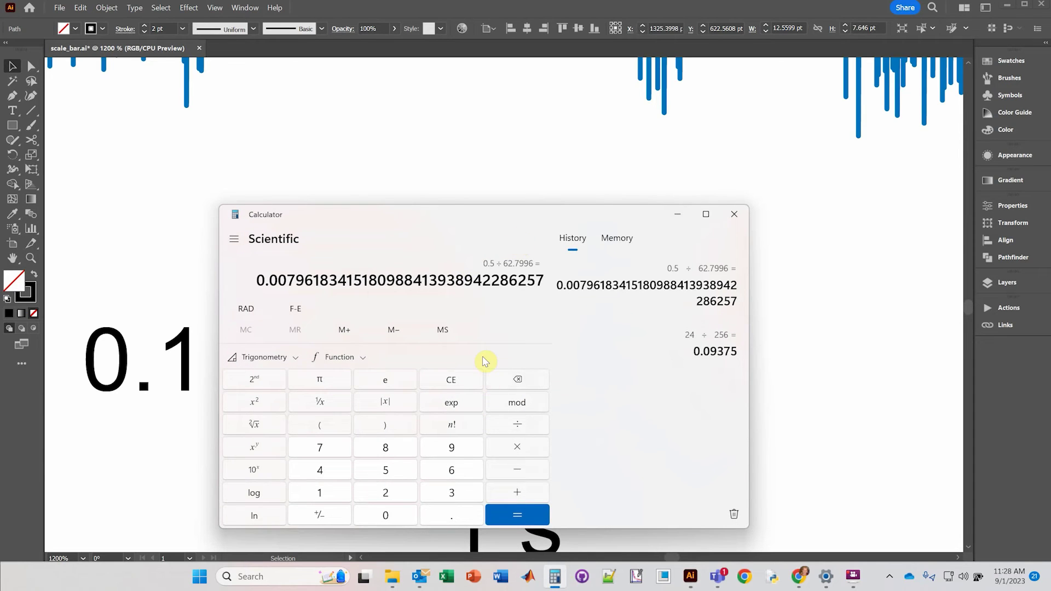
{"action": "type", "text": "1"}
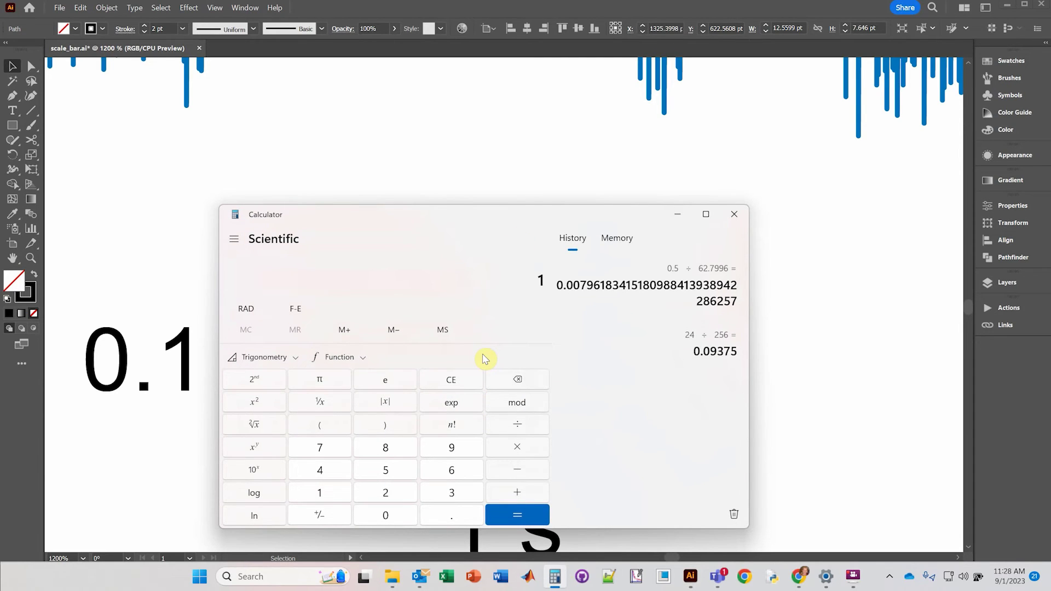
{"action": "key", "text": "ctrl+v"}
{"action": "left_click", "coordinate": [515, 513]}
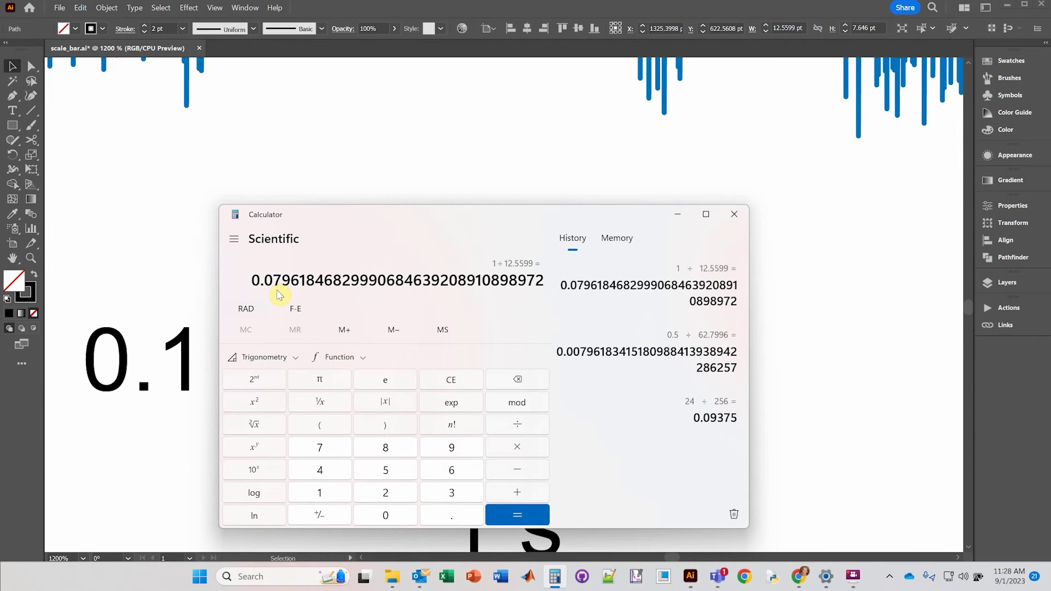
{"action": "left_click", "coordinate": [677, 214]}
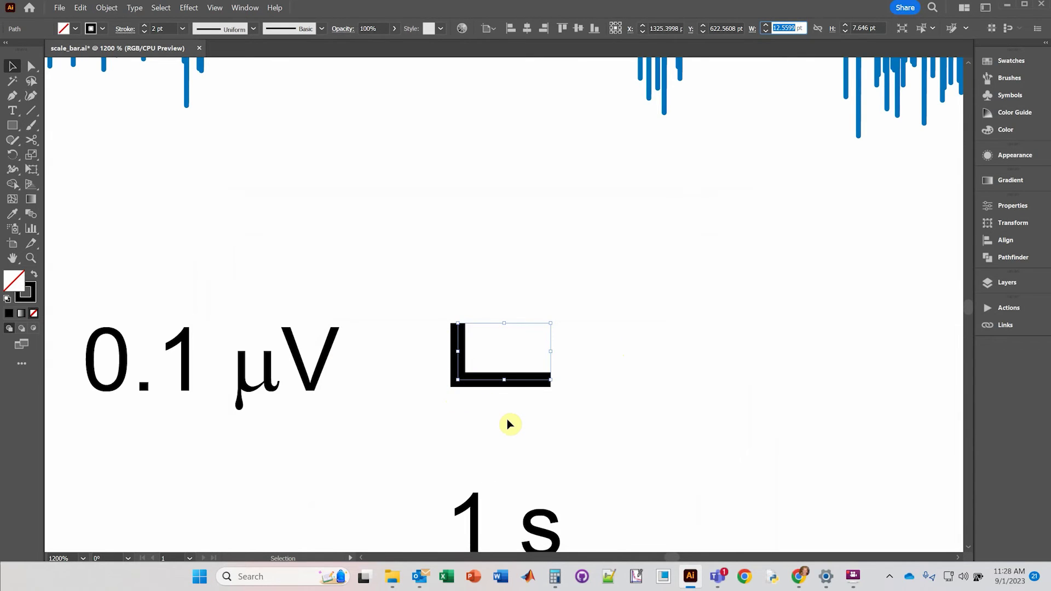
{"action": "left_click", "coordinate": [471, 398]}
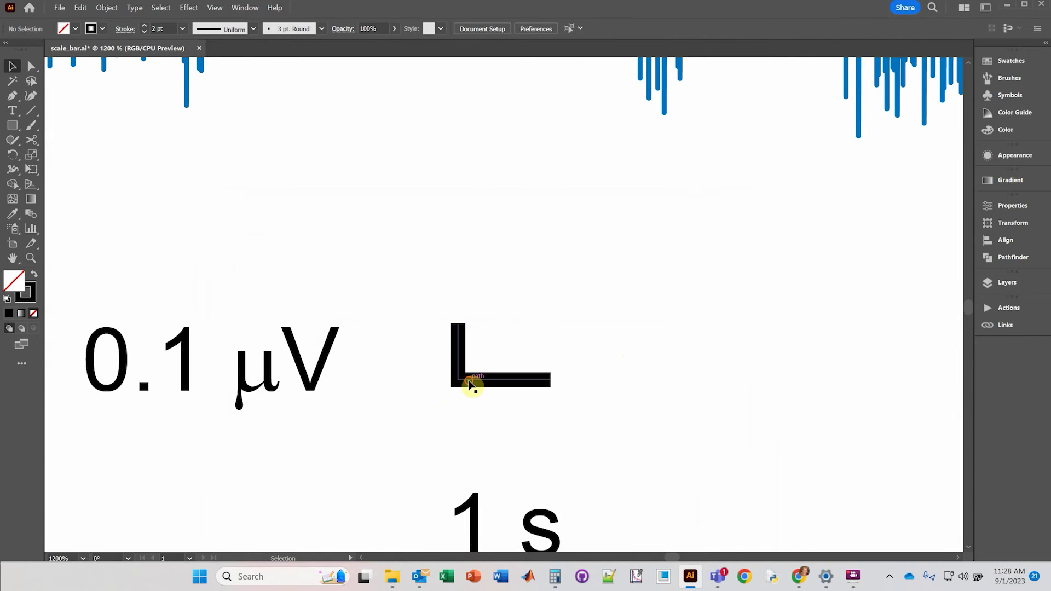
Step: Split the L-shaped scale bar at its corner anchor point with the Scissors tool and select the horizontal segment
{"action": "left_click", "coordinate": [471, 385]}
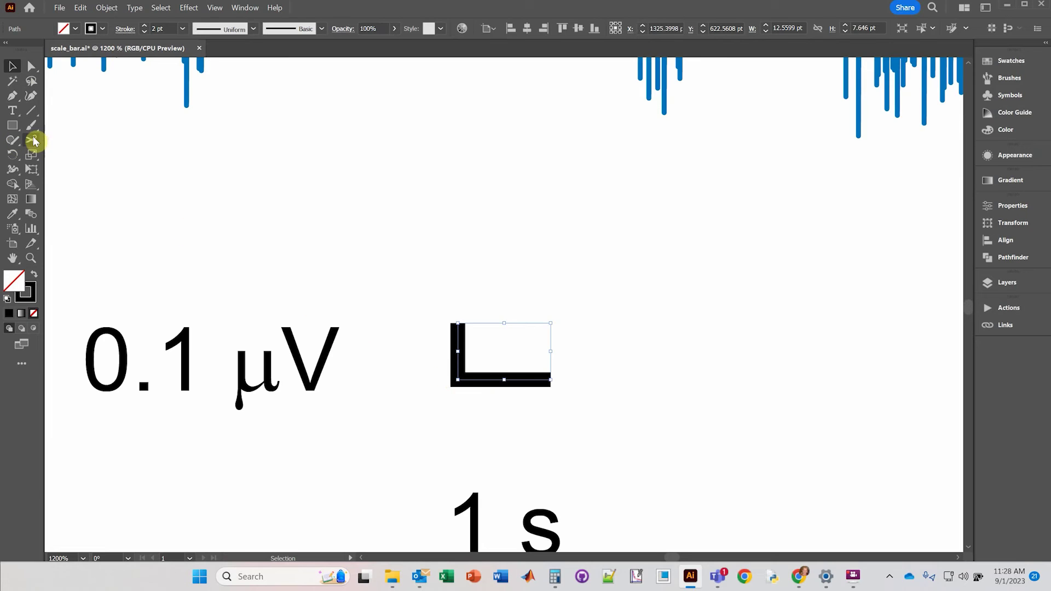
{"action": "mouse_move", "coordinate": [34, 140]}
{"action": "left_mouse_down"}
{"action": "mouse_move", "coordinate": [108, 168]}
{"action": "mouse_move", "coordinate": [99, 152]}
{"action": "left_mouse_up"}
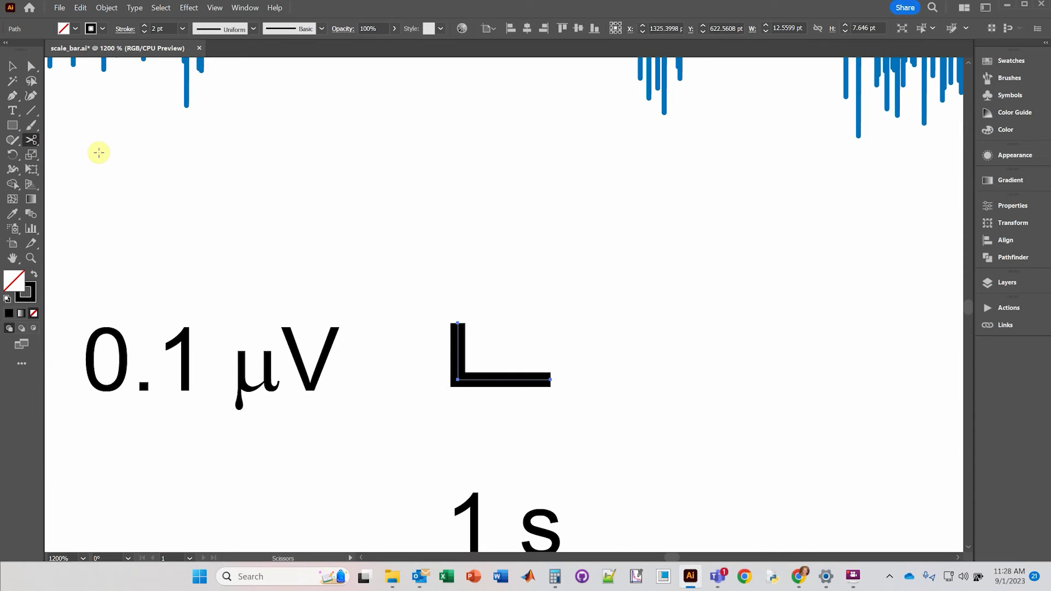
{"action": "left_click", "coordinate": [457, 380]}
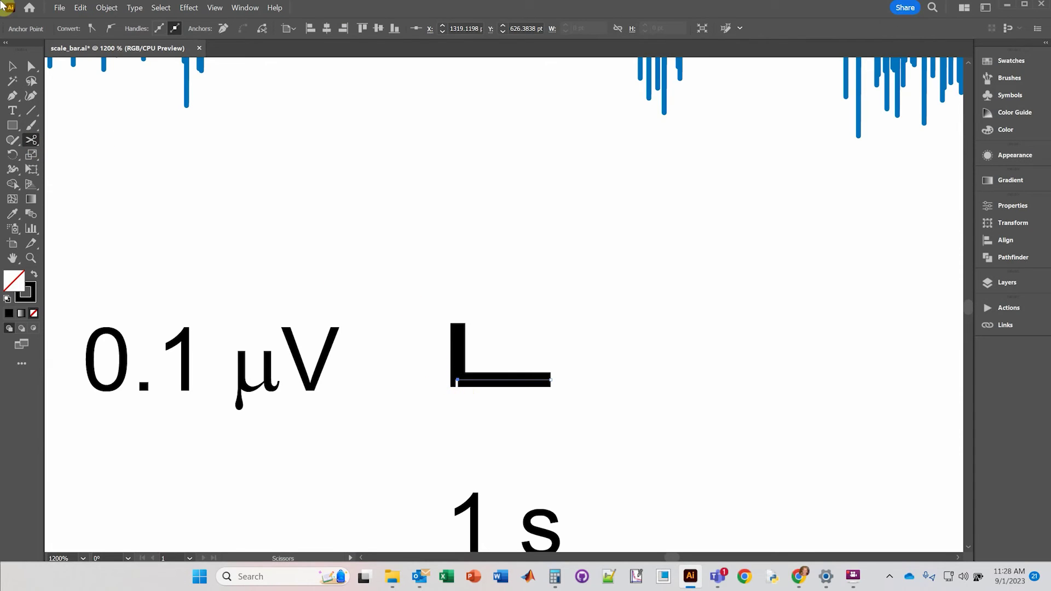
{"action": "left_click", "coordinate": [15, 67]}
{"action": "left_click", "coordinate": [509, 383]}
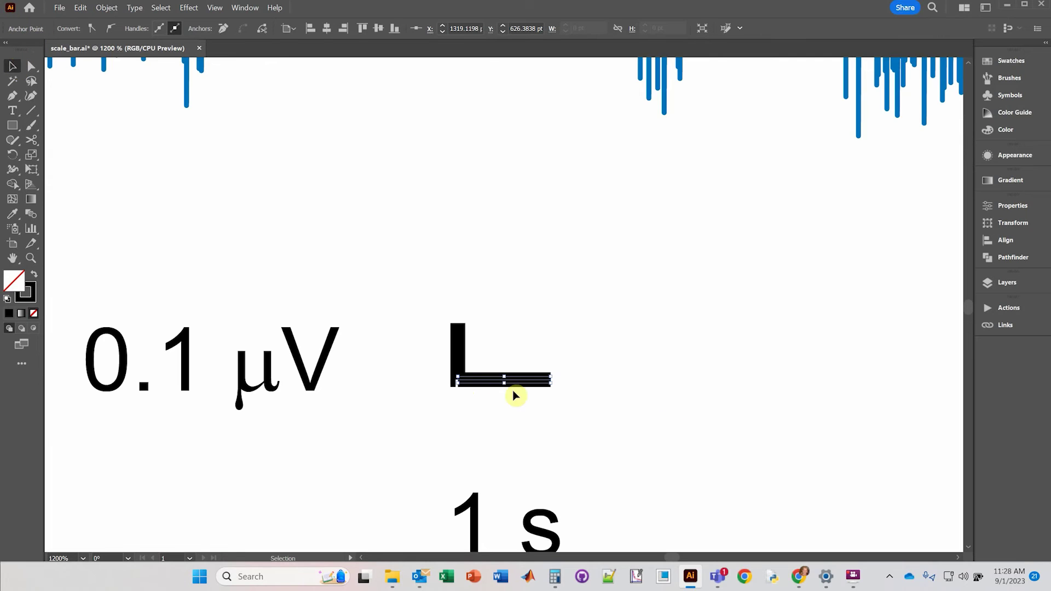
{"action": "scroll", "coordinate": [480, 369], "scroll_direction": "up", "scroll_amount": 1}
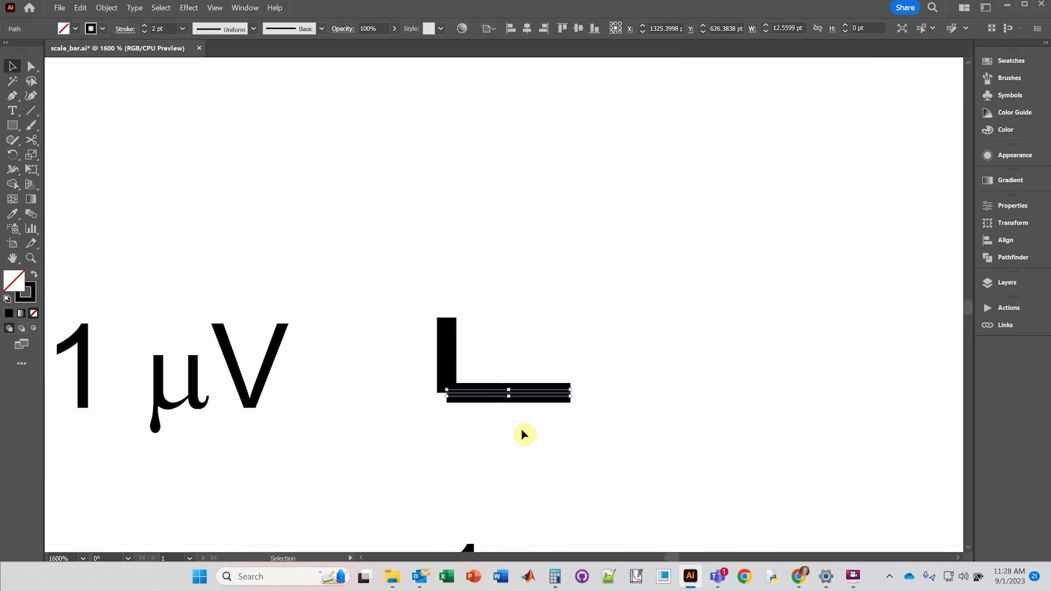
Step: Expand the fill and stroke of both scale bar segments into filled shapes, and check that the vertical one is selectable separately
{"action": "left_click_drag", "start_coordinate": [391, 328], "coordinate": [597, 446]}
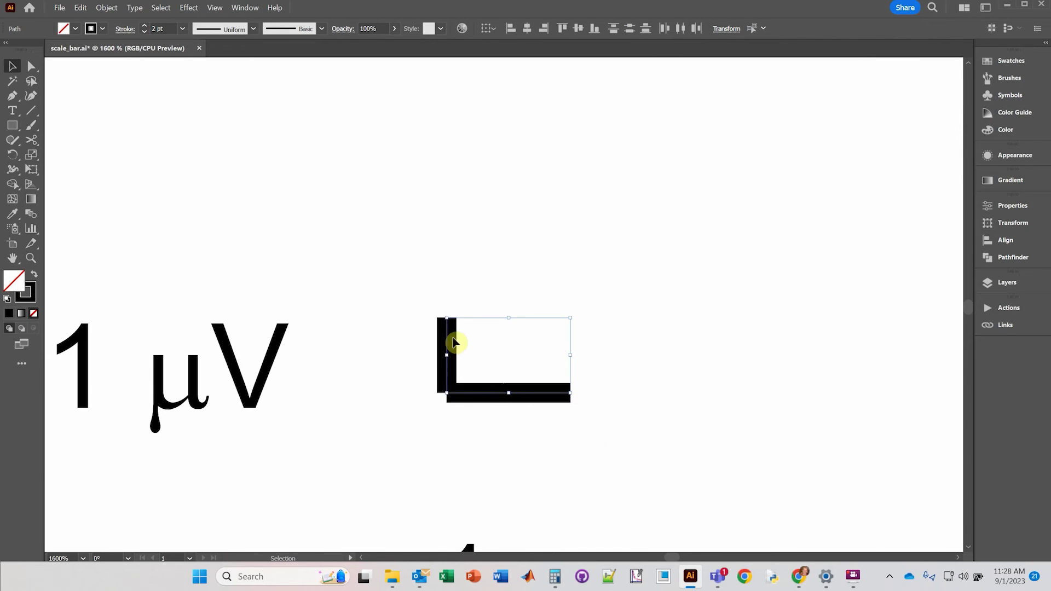
{"action": "left_click", "coordinate": [106, 7]}
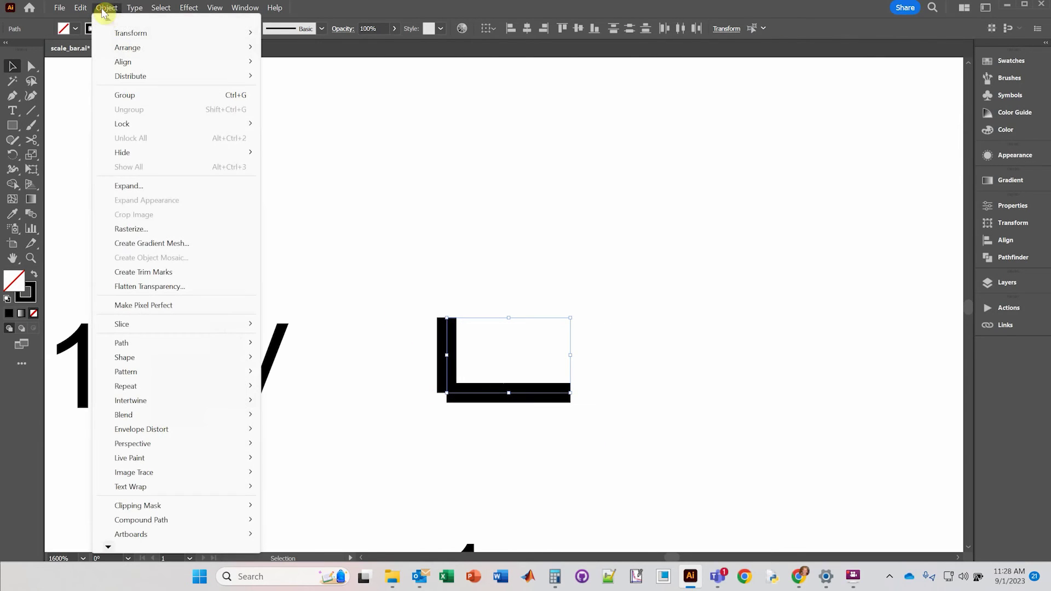
{"action": "left_click", "coordinate": [136, 186]}
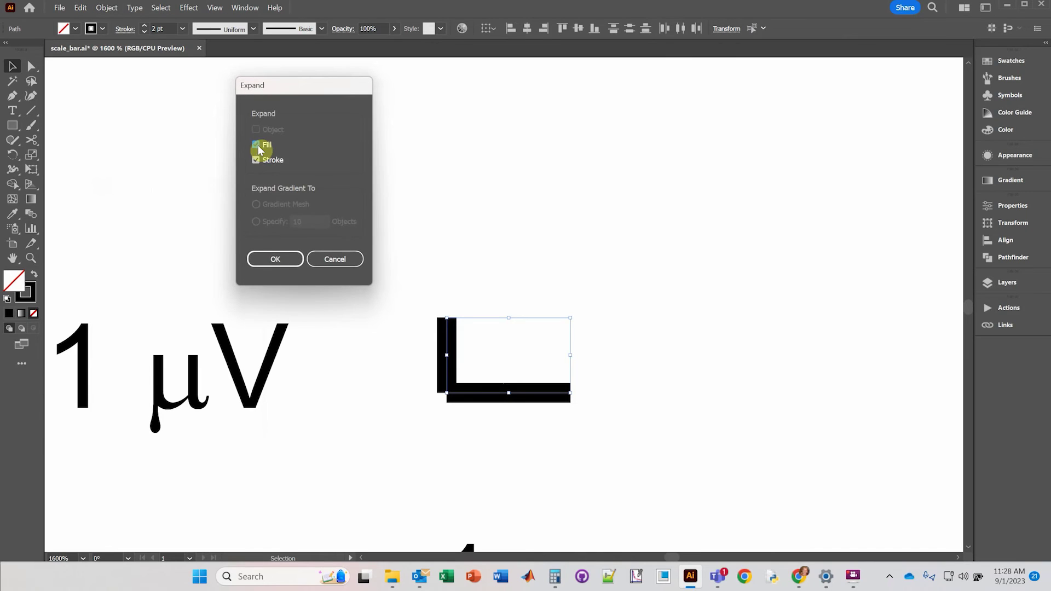
{"action": "left_click", "coordinate": [258, 259]}
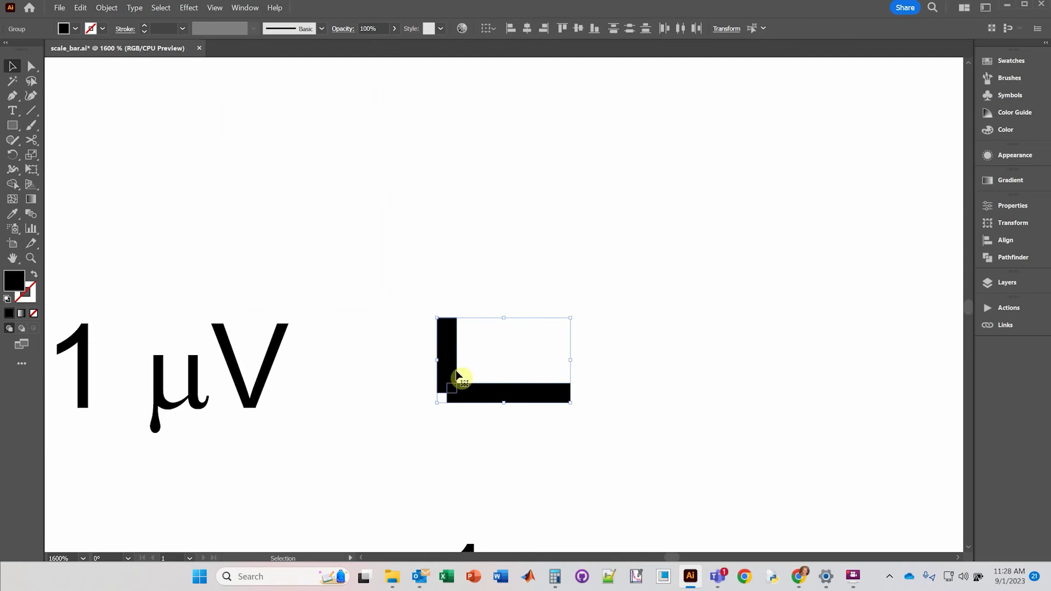
{"action": "left_click", "coordinate": [445, 331]}
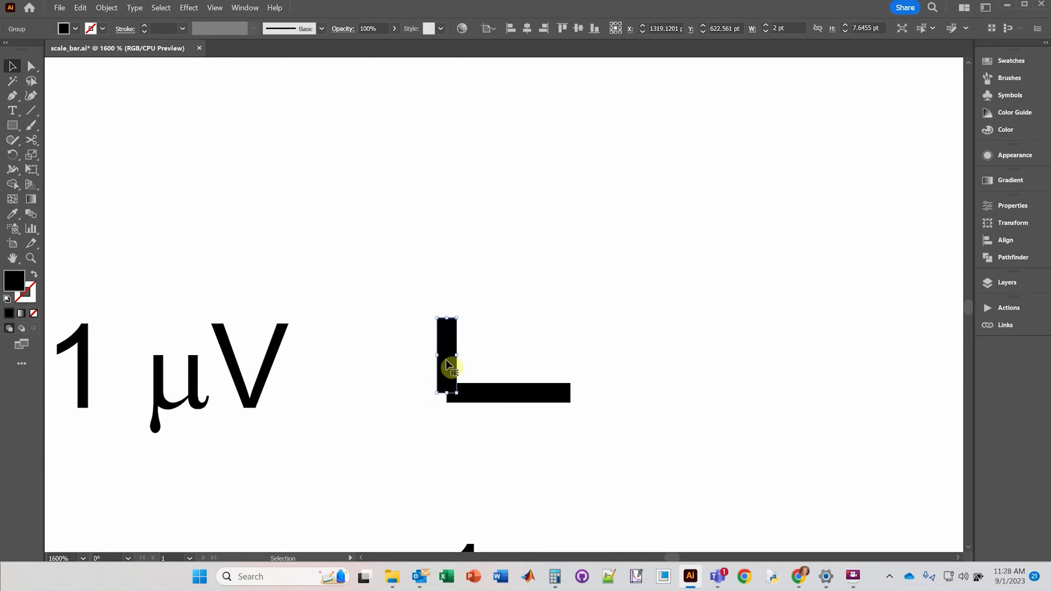
{"action": "left_click", "coordinate": [413, 433]}
Step: Align the left and bottom edges of the two expanded scale bar segments so they overlap into a clean corner
{"action": "left_click_drag", "start_coordinate": [413, 261], "coordinate": [649, 466]}
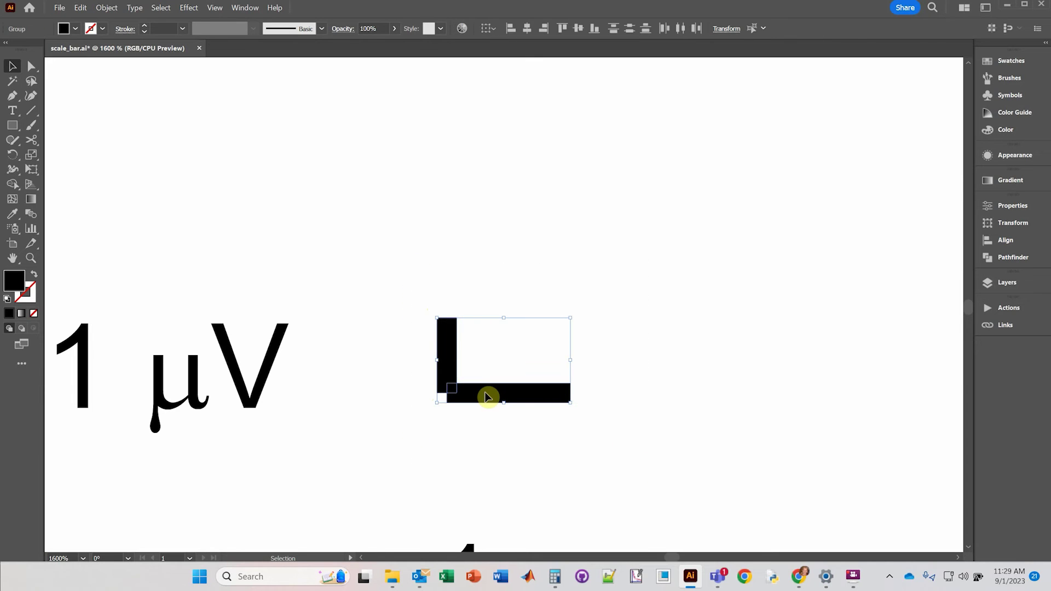
{"action": "left_click", "coordinate": [511, 30]}
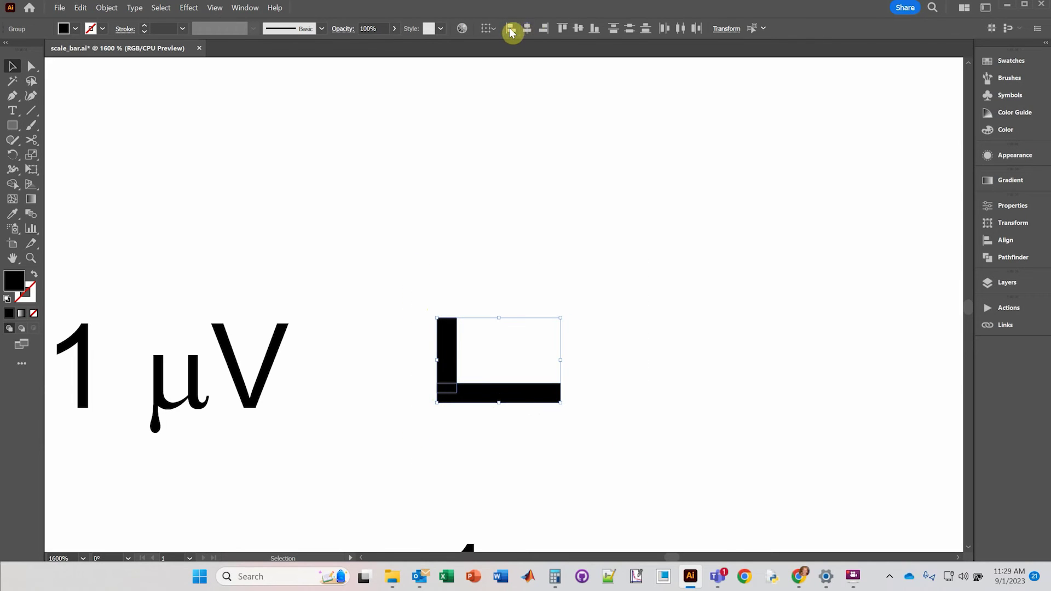
{"action": "left_click", "coordinate": [595, 29]}
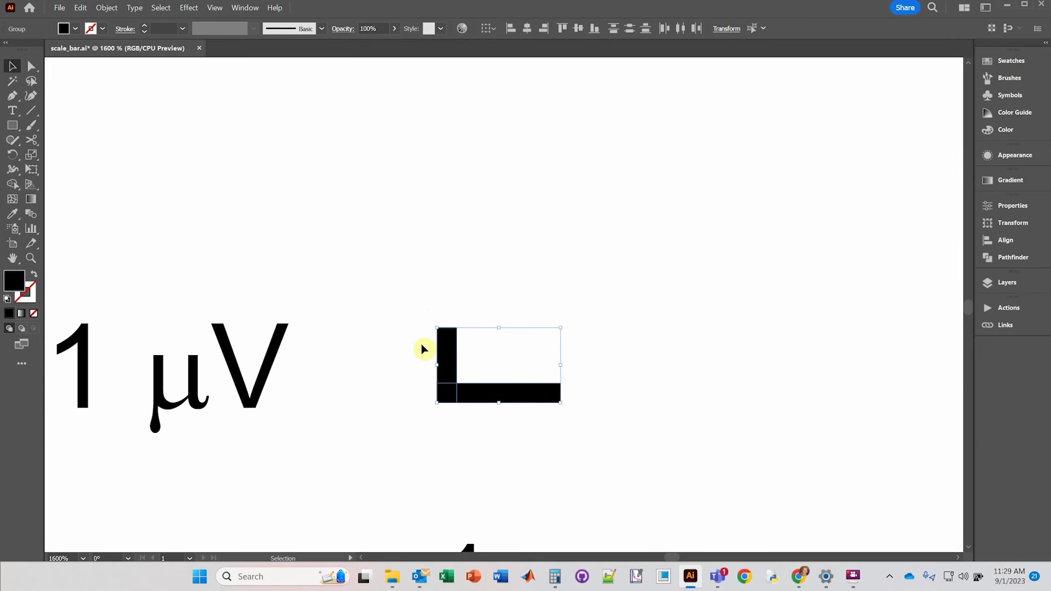
{"action": "left_click", "coordinate": [404, 428]}
Step: Shrink the voltage trace and its scale bar together to about 30% of their width and 60% of their height
{"action": "scroll", "coordinate": [416, 427], "scroll_direction": "down", "scroll_amount": 1}
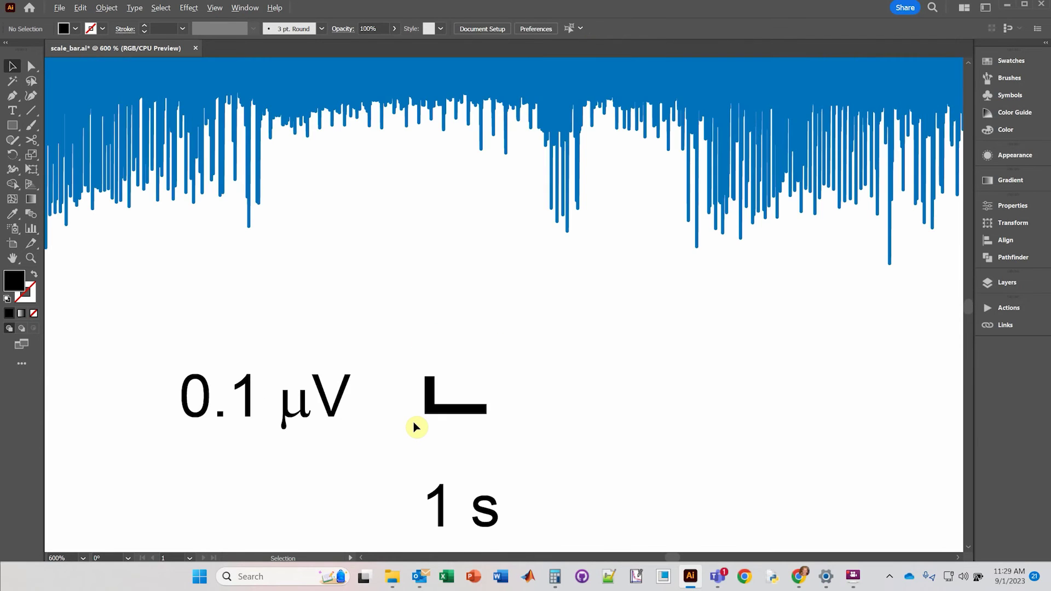
{"action": "scroll", "coordinate": [416, 408], "scroll_direction": "down", "scroll_amount": 3}
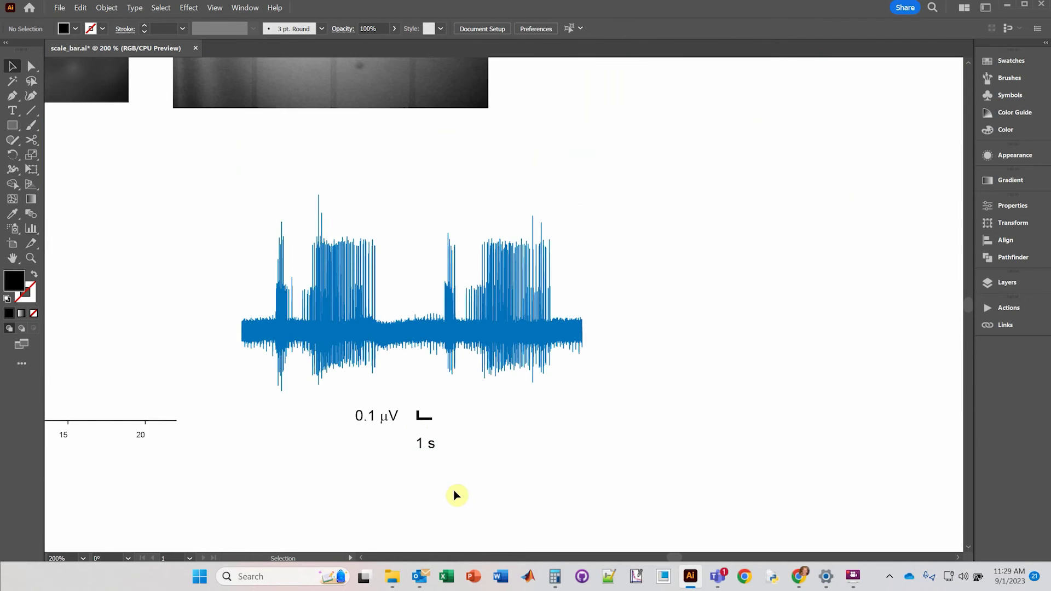
{"action": "left_click", "coordinate": [350, 328]}
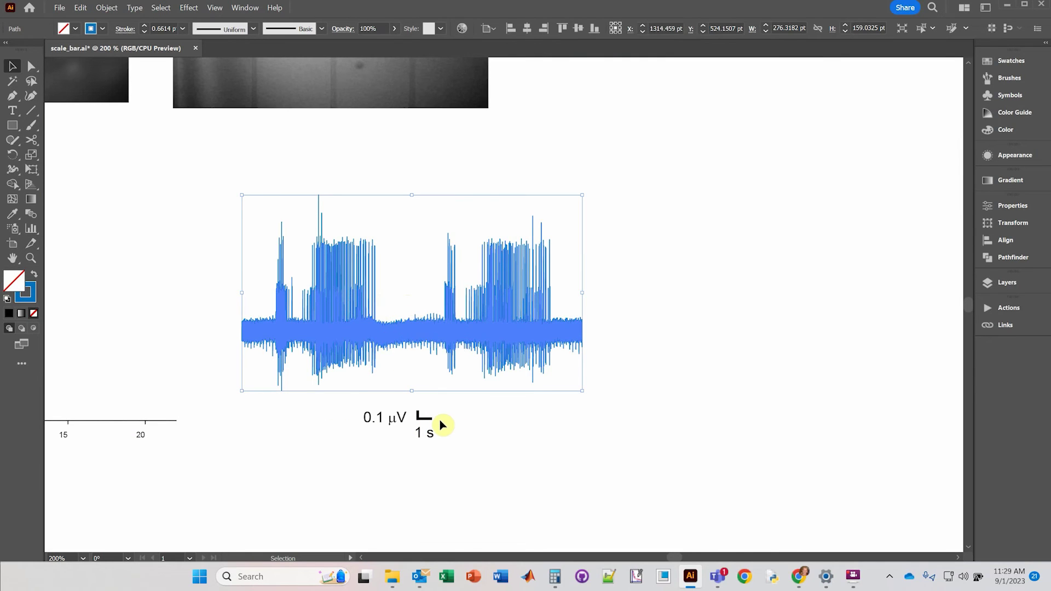
{"action": "left_click", "coordinate": [423, 419], "text": "shift"}
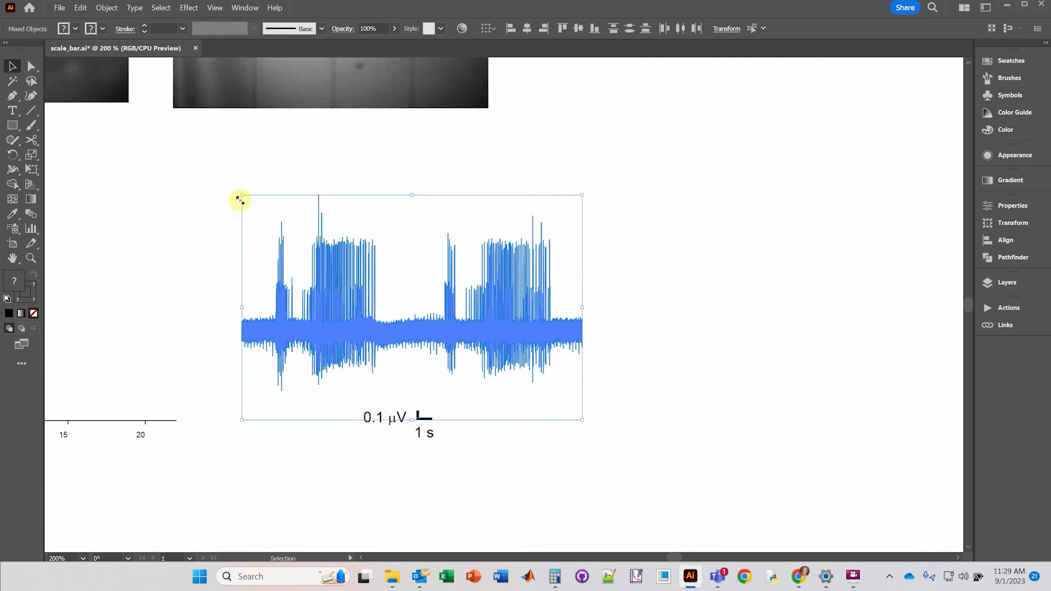
{"action": "mouse_move", "coordinate": [241, 197]}
{"action": "left_mouse_down"}
{"action": "mouse_move", "coordinate": [437, 230]}
{"action": "mouse_move", "coordinate": [480, 284]}
{"action": "left_mouse_up"}
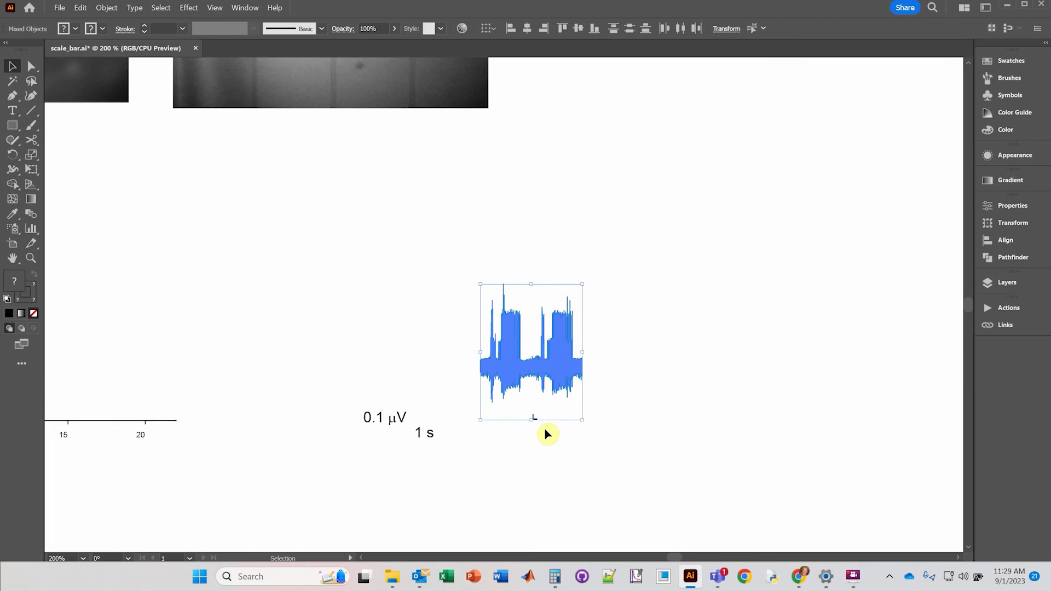
{"action": "left_click", "coordinate": [495, 472]}
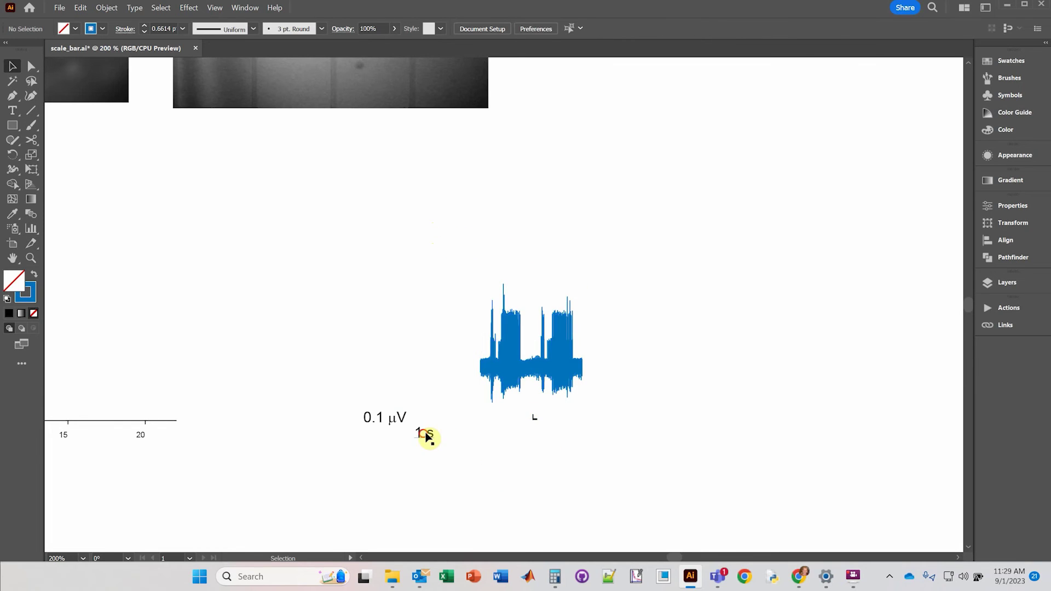
Step: Move the "1 s" label below the shrunken scale bar and the "0.1 μV" label to its left
{"action": "left_click_drag", "start_coordinate": [425, 435], "coordinate": [534, 437]}
{"action": "left_click_drag", "start_coordinate": [397, 420], "coordinate": [510, 427]}
{"action": "left_click", "coordinate": [494, 450]}
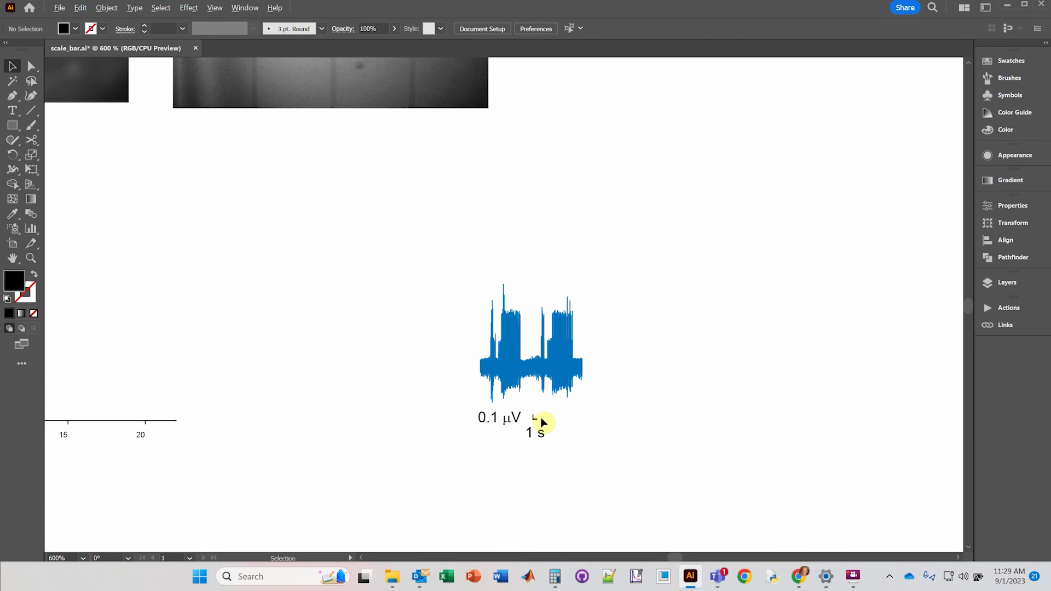
{"action": "scroll", "coordinate": [540, 425], "scroll_direction": "up", "scroll_amount": 3}
{"action": "scroll", "coordinate": [531, 425], "scroll_direction": "up", "scroll_amount": 1}
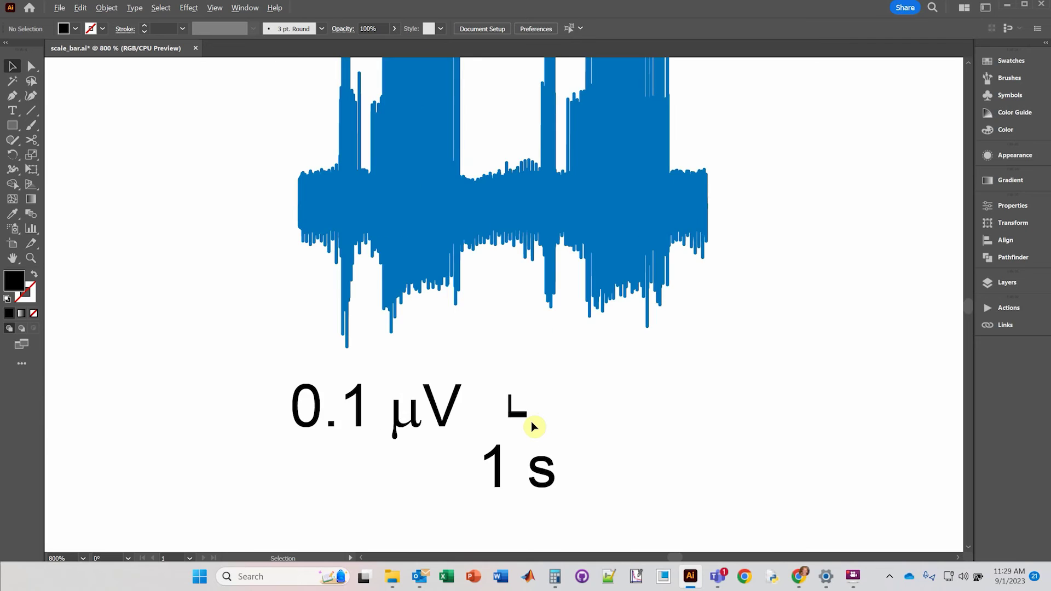
Step: Select the scale bar's vertical segment up close and compare its line thickness with the horizontal segment
{"action": "scroll", "coordinate": [534, 426], "scroll_direction": "up", "scroll_amount": 1}
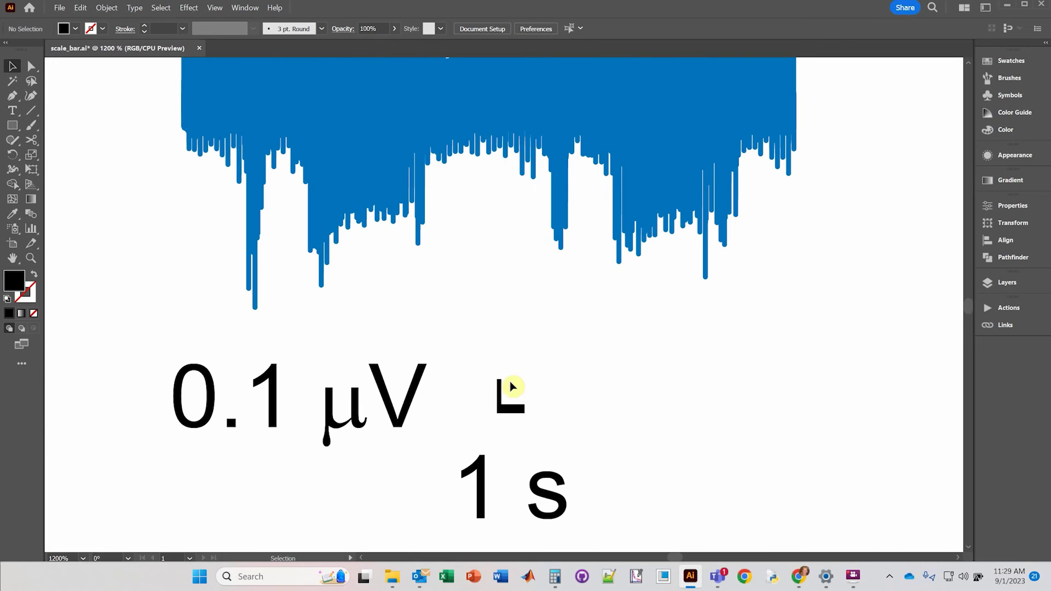
{"action": "left_click", "coordinate": [506, 405]}
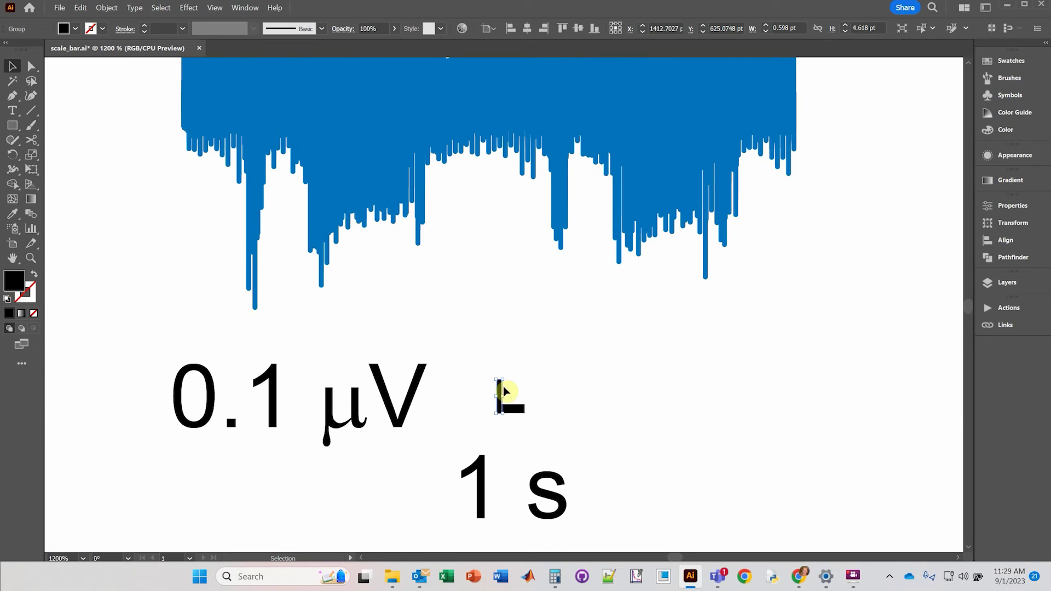
{"action": "left_click", "coordinate": [526, 392]}
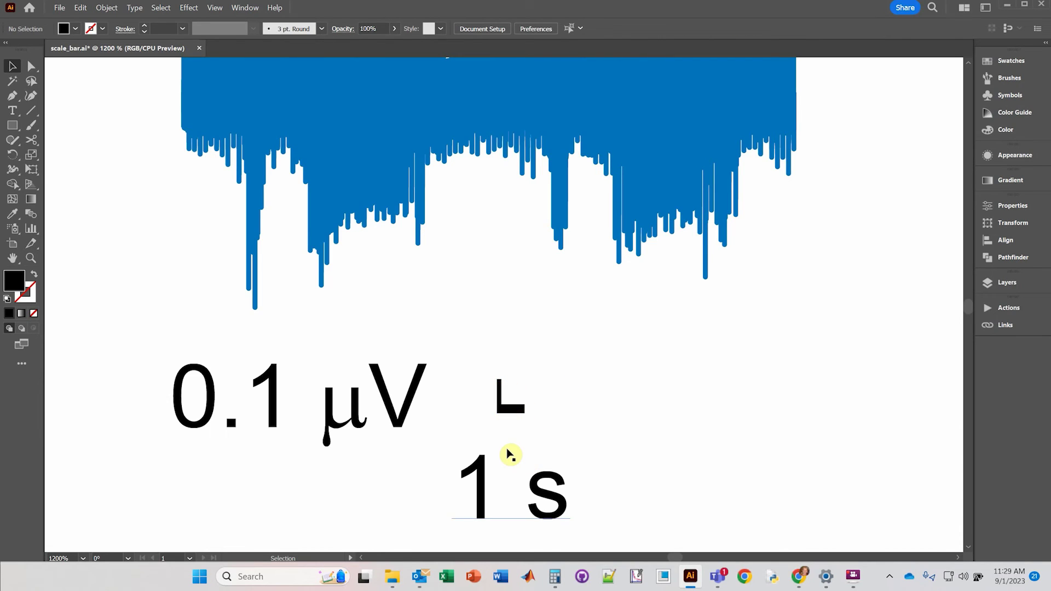
{"action": "key", "text": "ctrl+minus"}
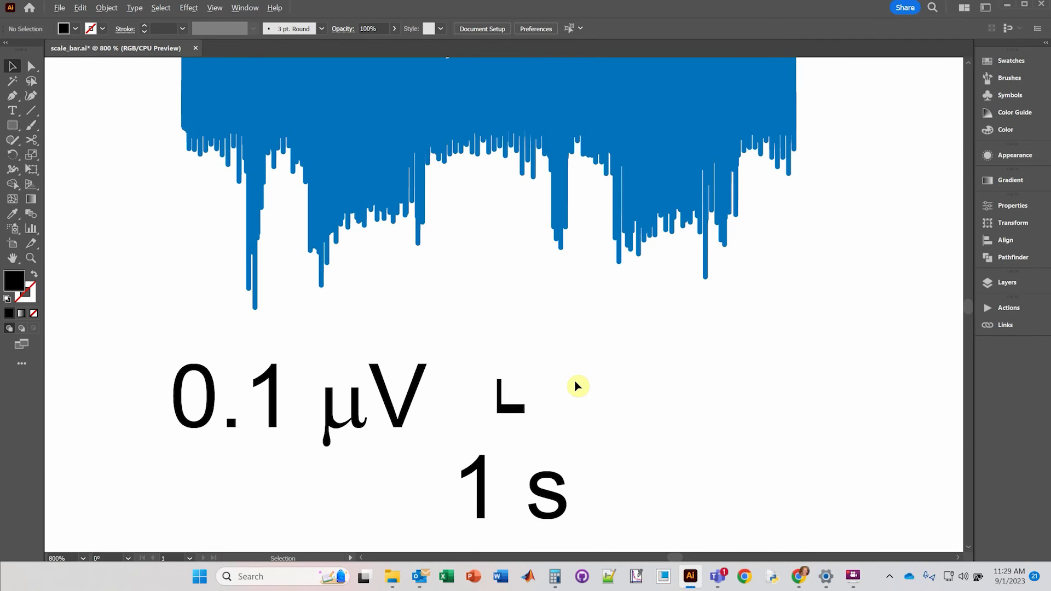
{"action": "scroll", "coordinate": [577, 386], "scroll_direction": "down", "scroll_amount": 3}
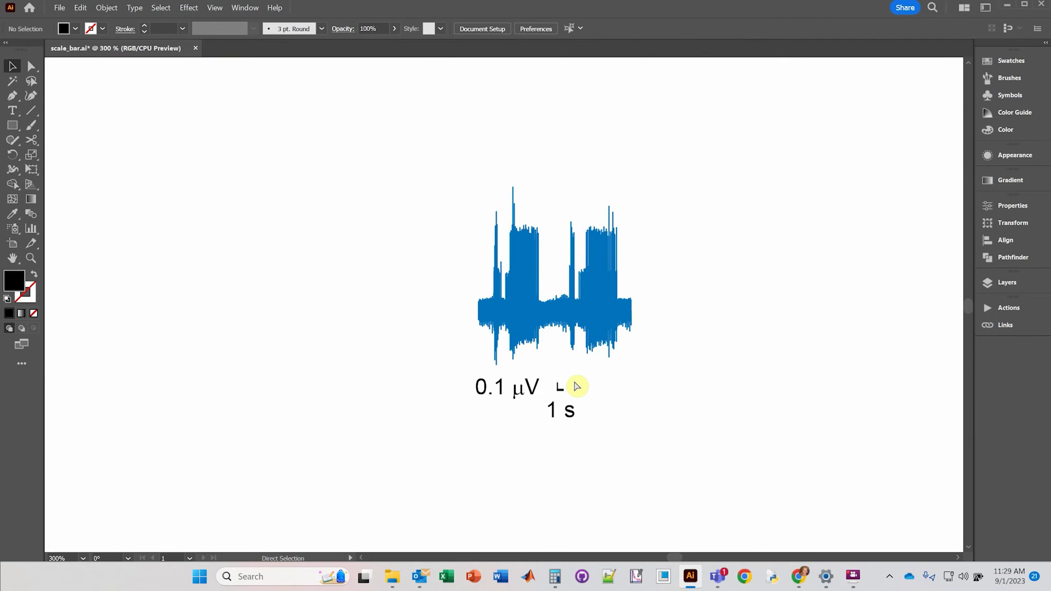
Step: Undo the label moves and the shrinking of the voltage trace and its scale bar
{"action": "key", "text": "ctrl+z"}
{"action": "key", "text": "ctrl+z"}
{"action": "key", "text": "ctrl+z"}
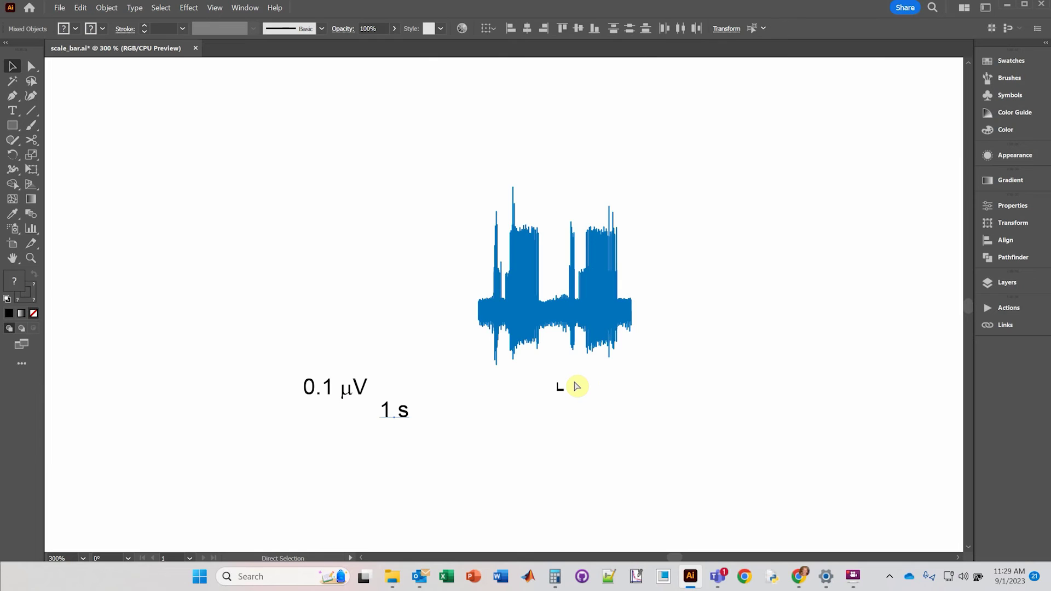
{"action": "key", "text": "ctrl+z"}
{"action": "key", "text": "ctrl+z"}
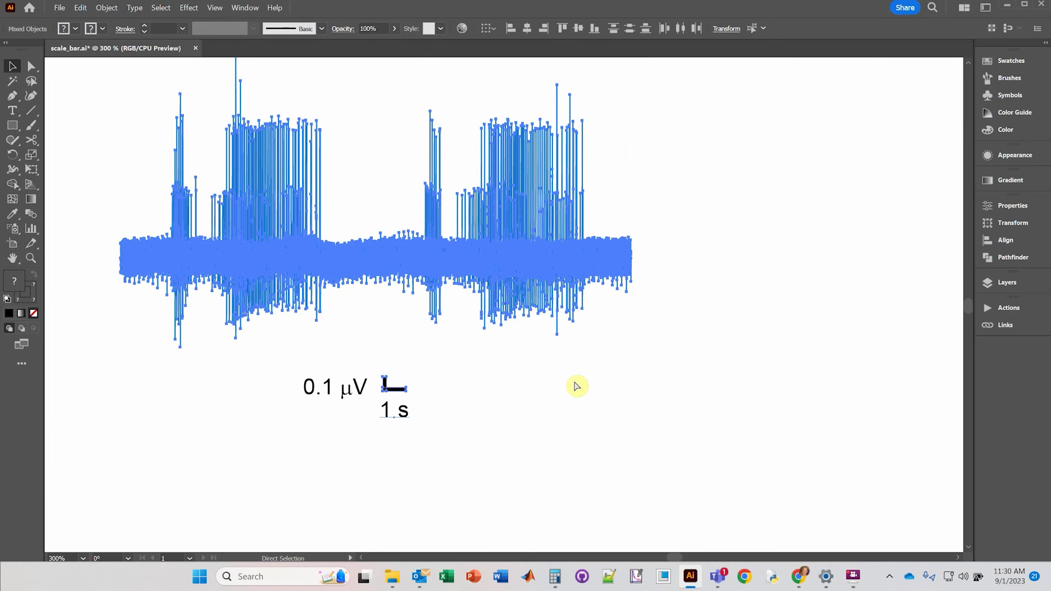
Step: Scale the voltage trace and its scale bar together non-uniformly to 20% horizontal and 100% vertical
{"action": "key", "text": "v"}
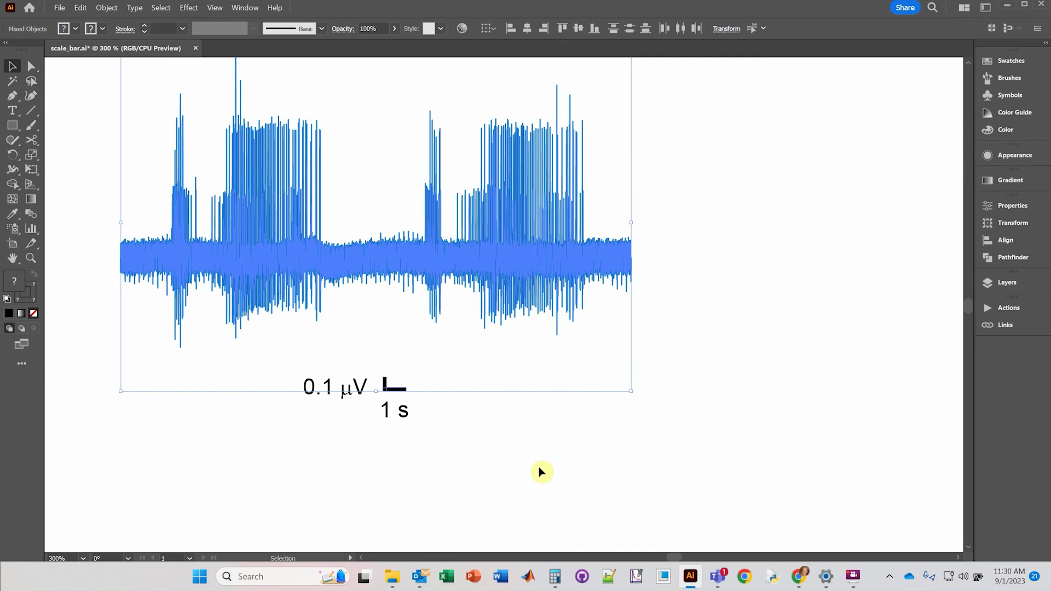
{"action": "key", "text": "s"}
{"action": "key", "text": "Return"}
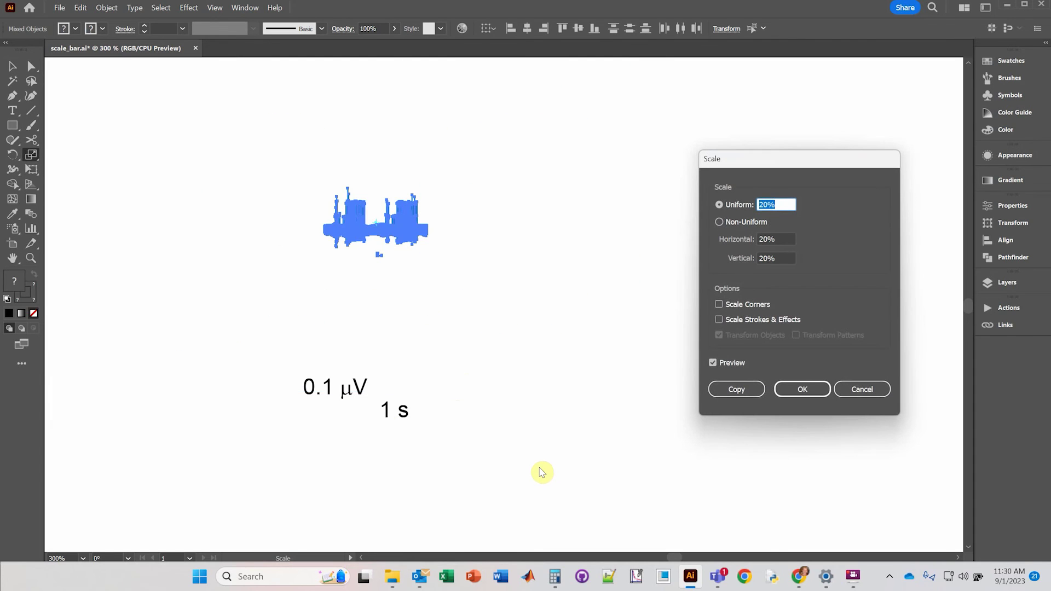
{"action": "left_click", "coordinate": [719, 223]}
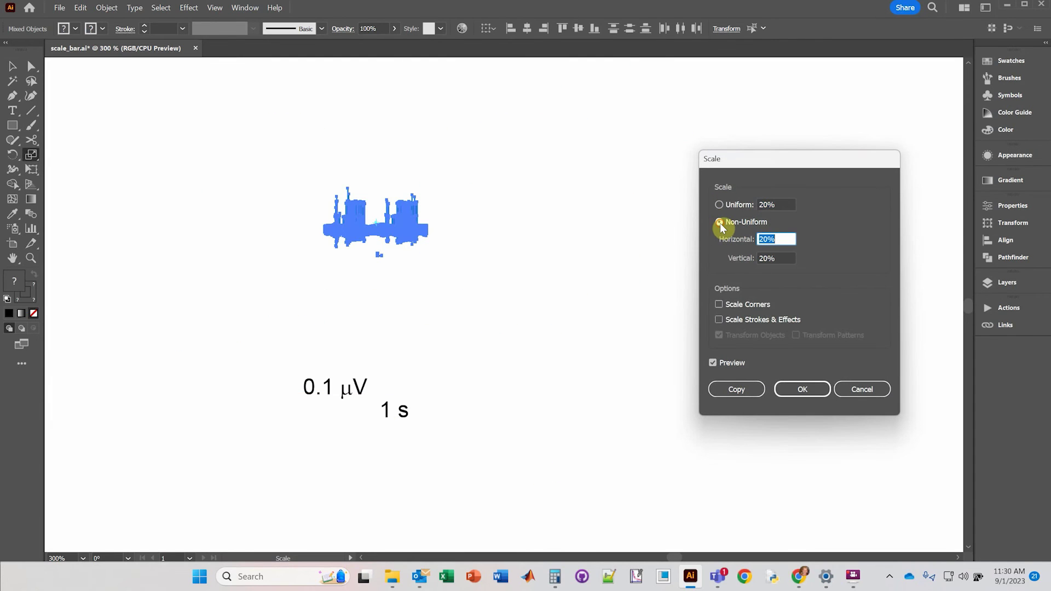
{"action": "left_click", "coordinate": [793, 259]}
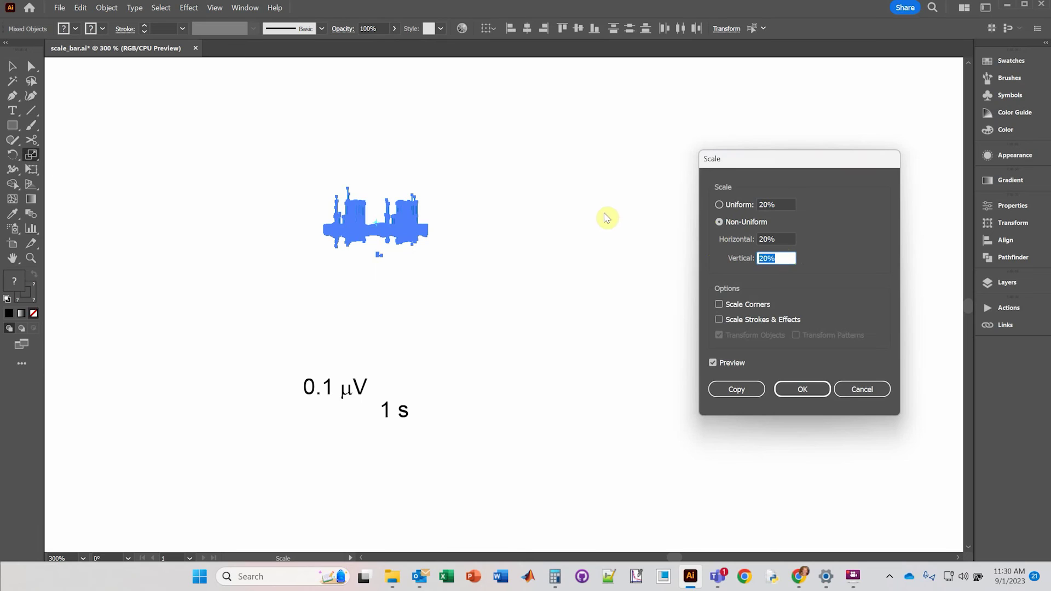
{"action": "type", "text": "100"}
{"action": "left_click", "coordinate": [784, 239]}
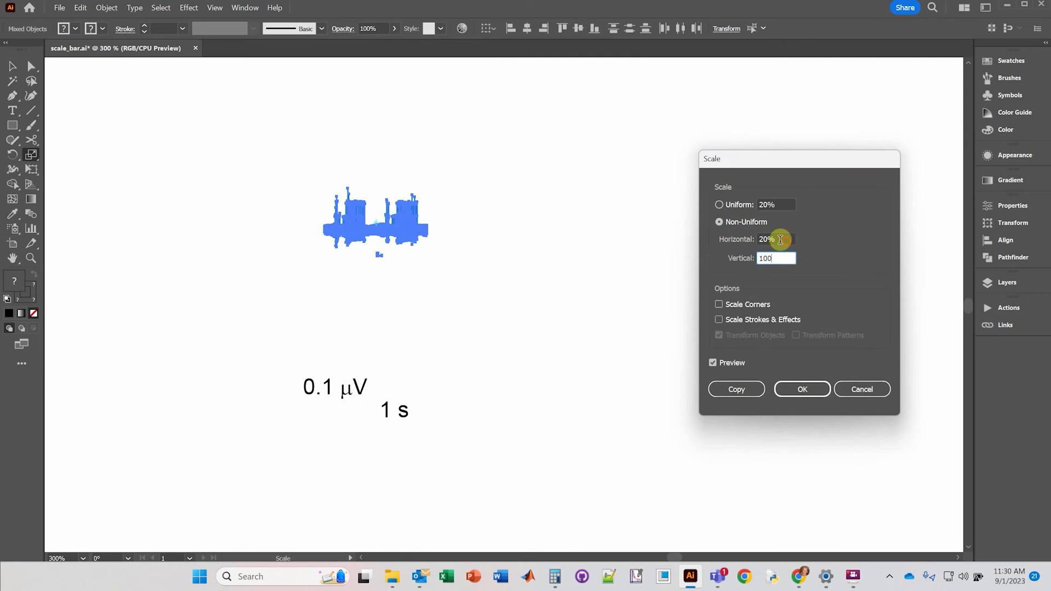
{"action": "left_click", "coordinate": [784, 239]}
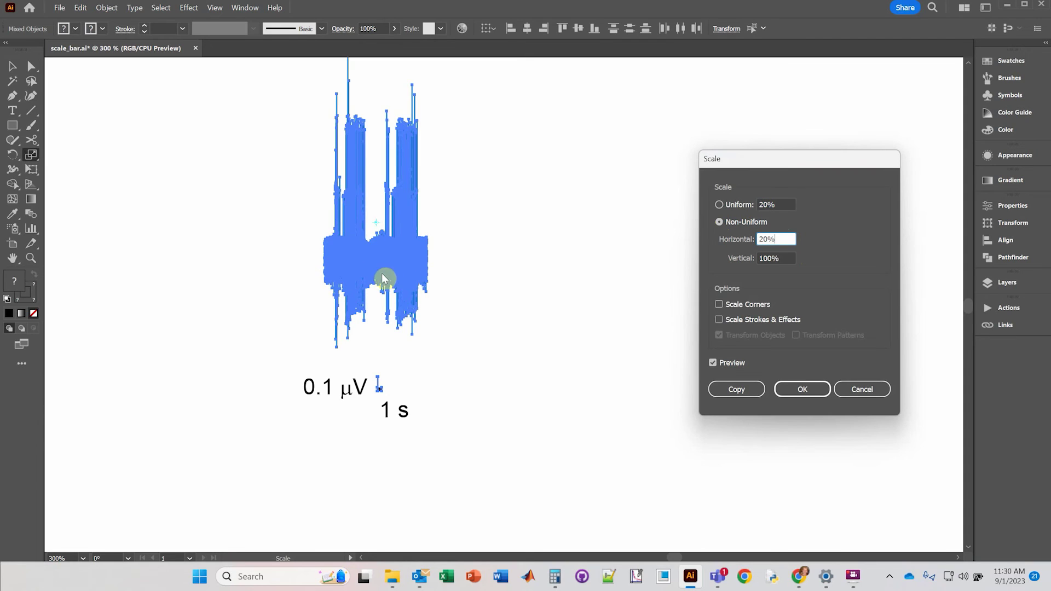
{"action": "left_click", "coordinate": [765, 239]}
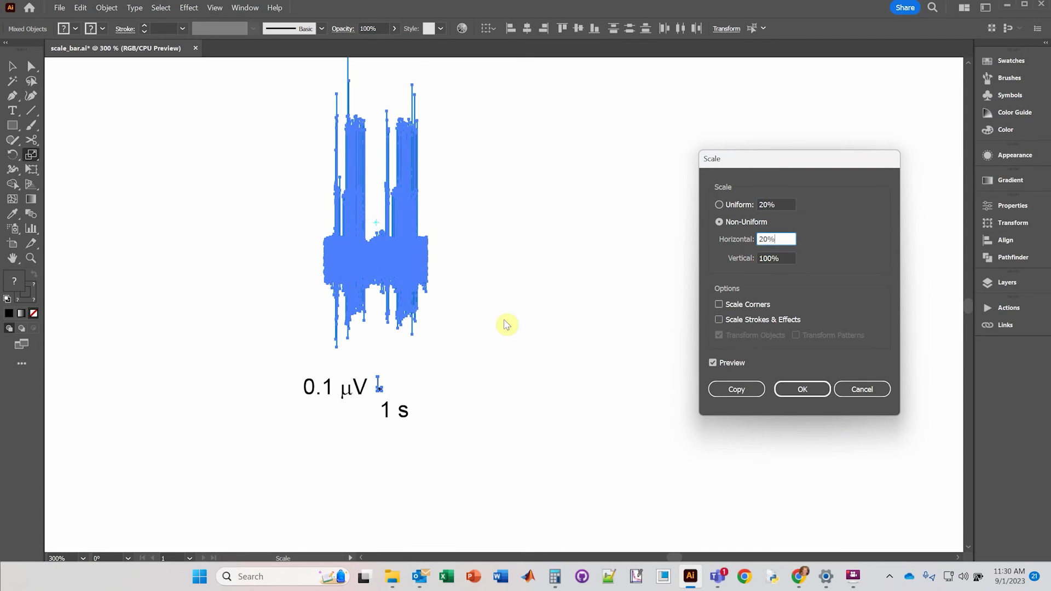
{"action": "left_click", "coordinate": [802, 389]}
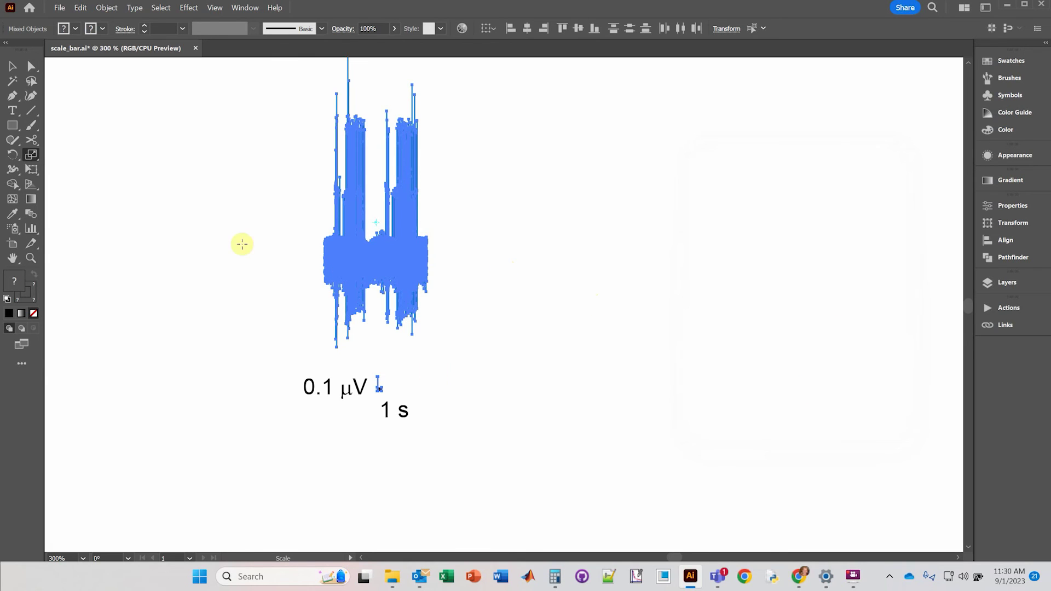
{"action": "left_click", "coordinate": [12, 65]}
{"action": "left_click", "coordinate": [580, 437]}
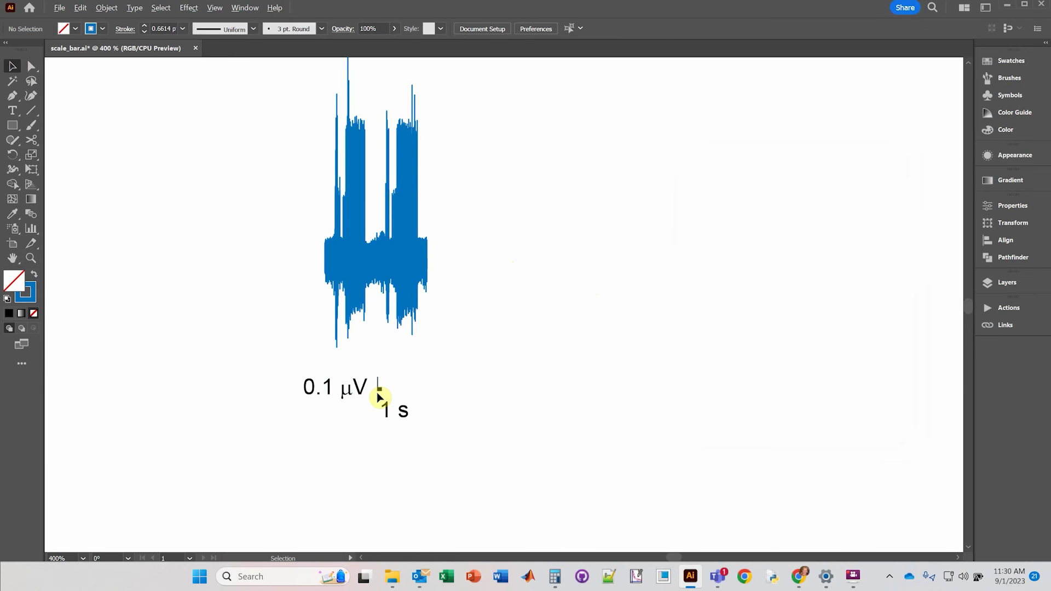
Step: Thicken the scale bar's vertical segment by scaling only that segment to 500% horizontally and 100% vertically
{"action": "scroll", "coordinate": [381, 398], "scroll_direction": "up", "scroll_amount": 2}
{"action": "scroll", "coordinate": [384, 396], "scroll_direction": "up", "scroll_amount": 1}
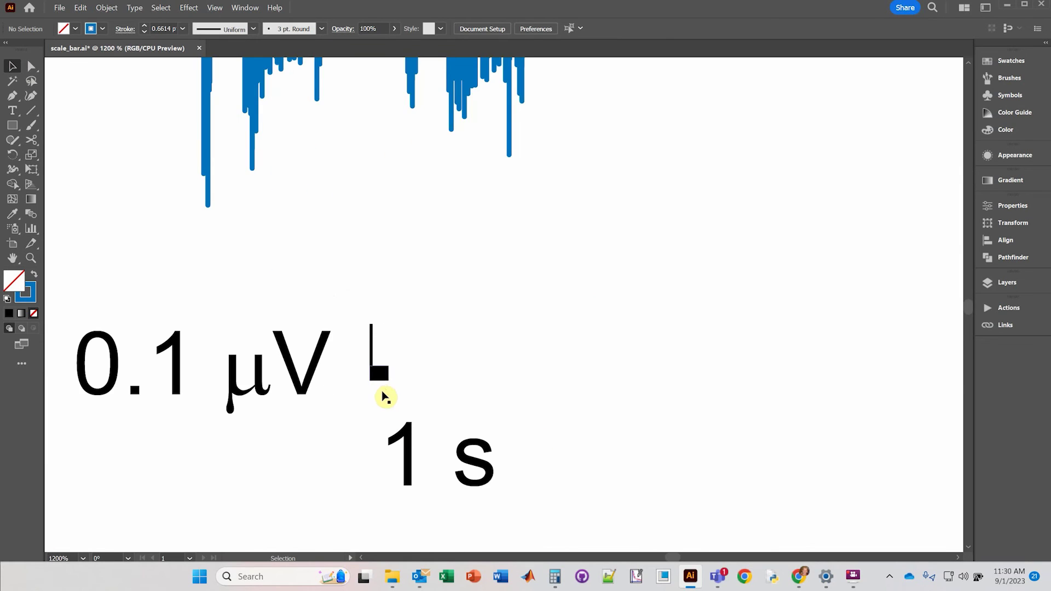
{"action": "left_click", "coordinate": [376, 341]}
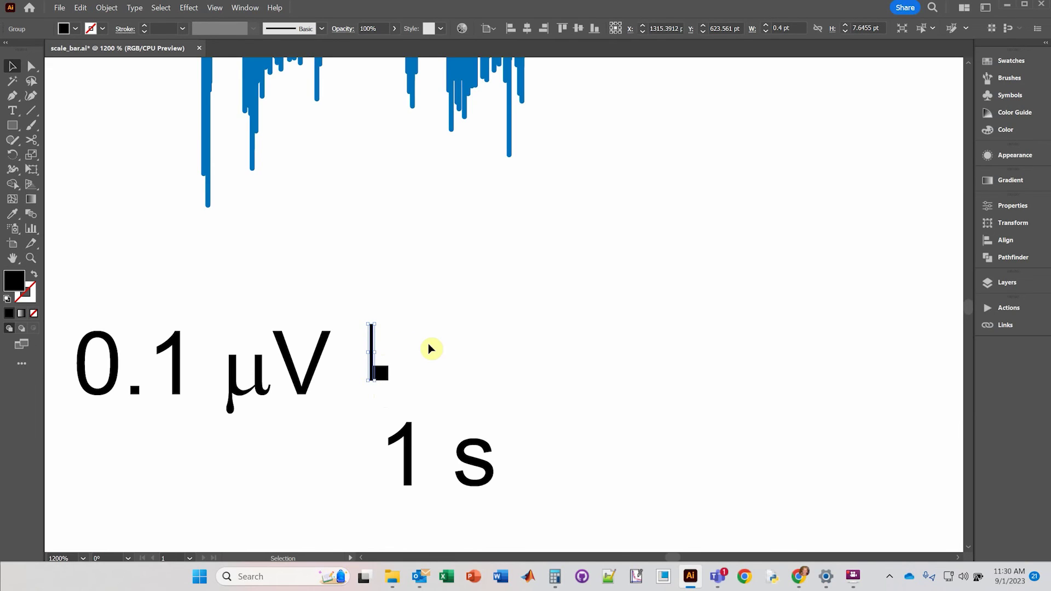
{"action": "key", "text": "s"}
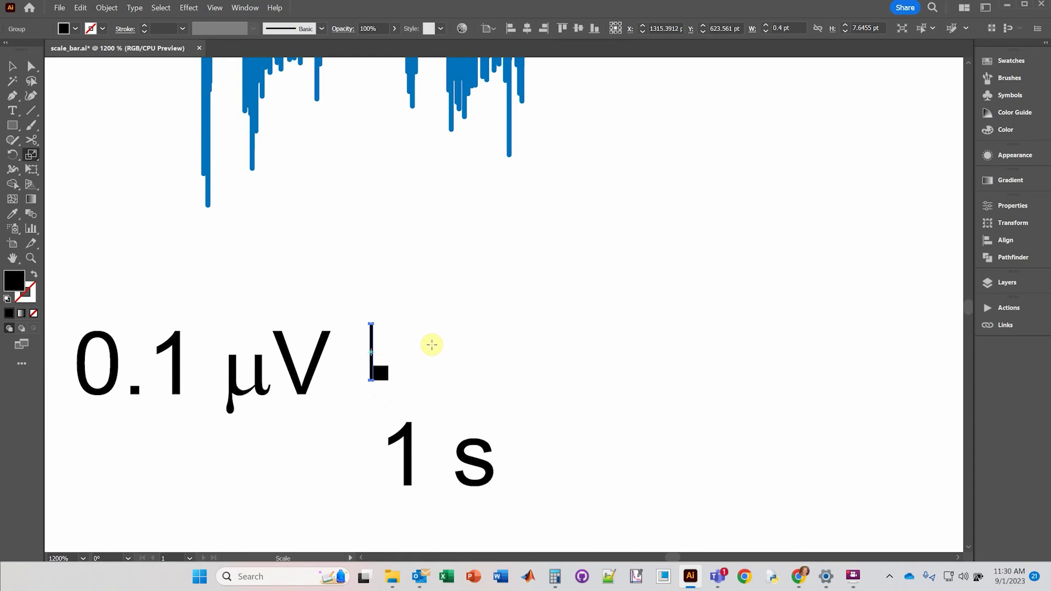
{"action": "key", "text": "Return"}
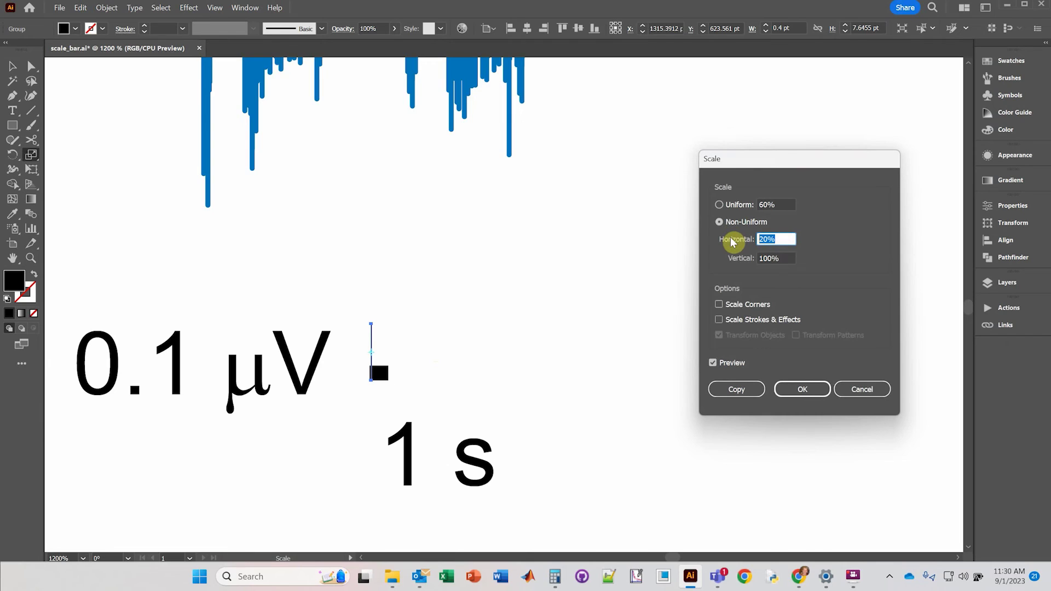
{"action": "type", "text": "500"}
{"action": "key", "text": "Return"}
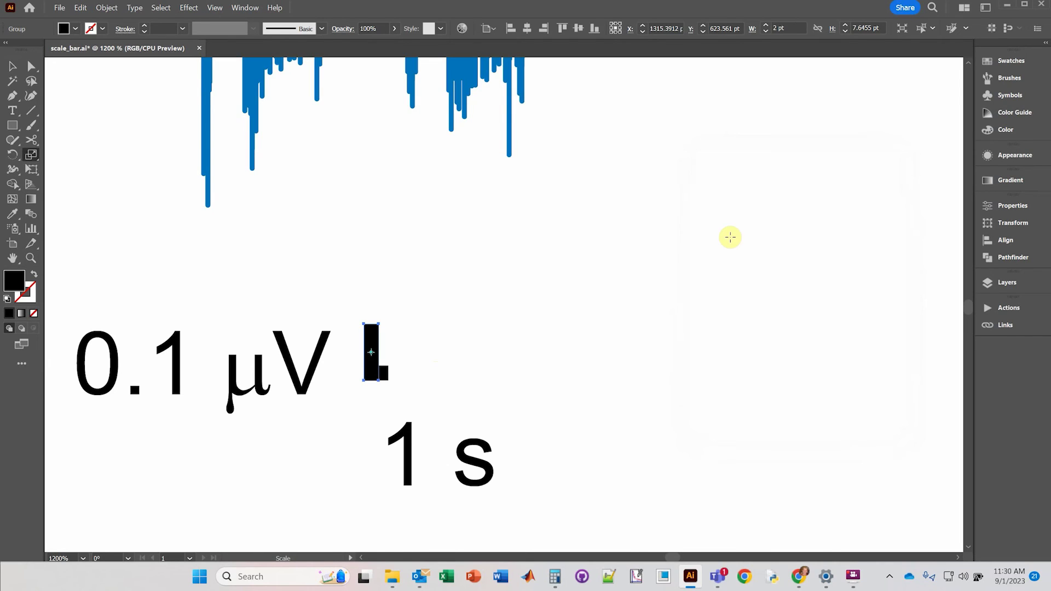
{"action": "left_click", "coordinate": [12, 65]}
{"action": "left_click", "coordinate": [386, 348]}
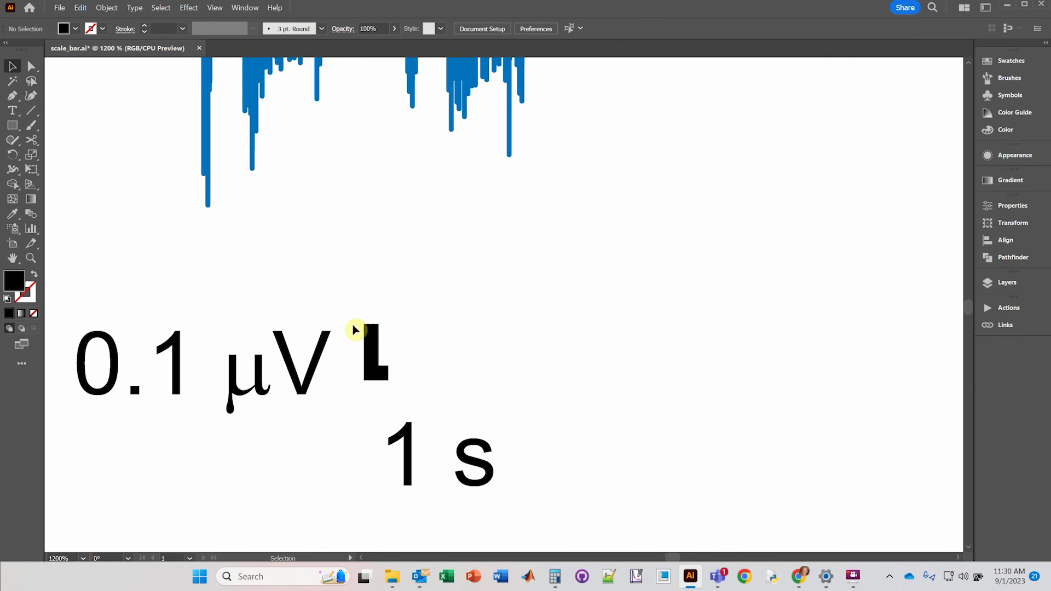
Step: Align the left and bottom edges of the thickened vertical segment and the horizontal segment
{"action": "left_click_drag", "start_coordinate": [353, 324], "coordinate": [416, 405]}
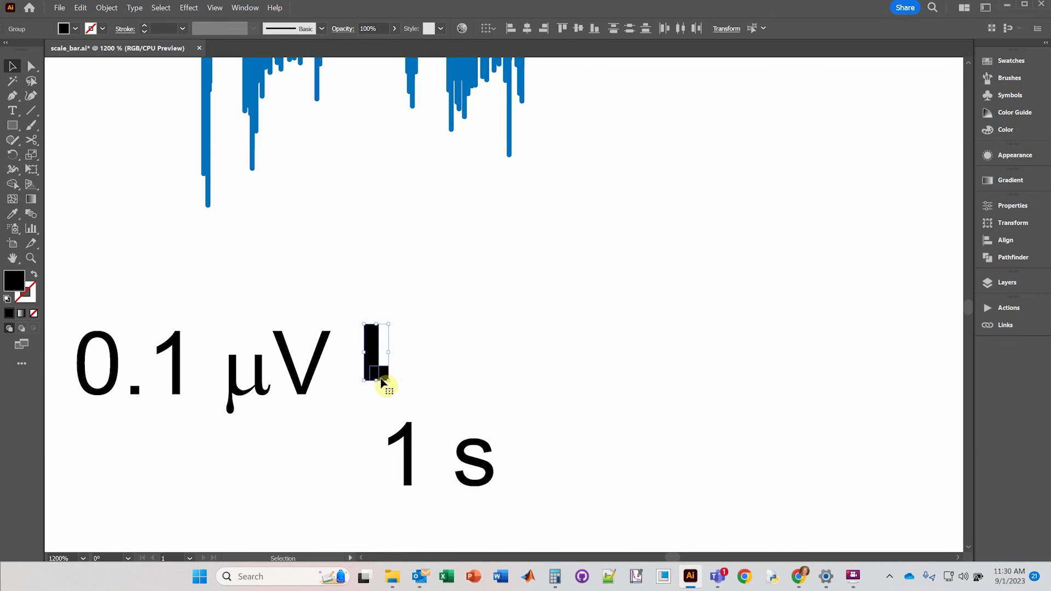
{"action": "left_click", "coordinate": [510, 29]}
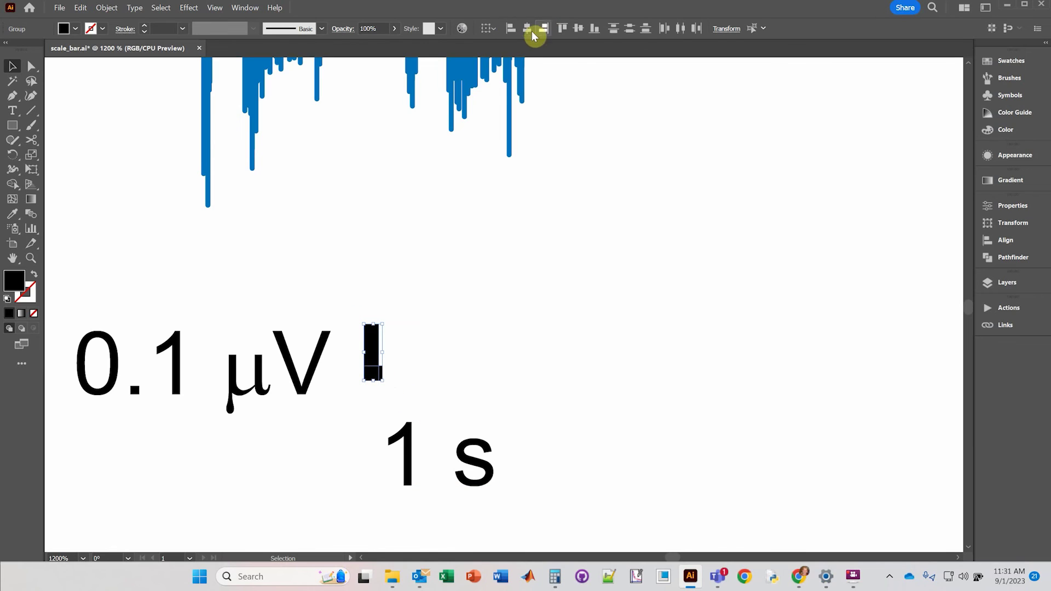
{"action": "left_click", "coordinate": [581, 30]}
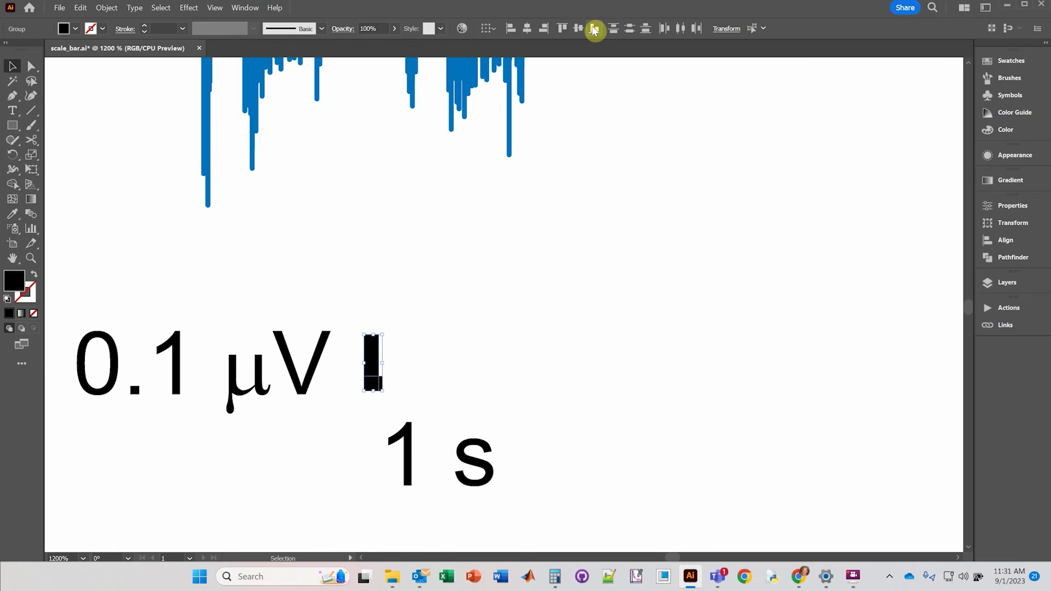
{"action": "left_click", "coordinate": [533, 286]}
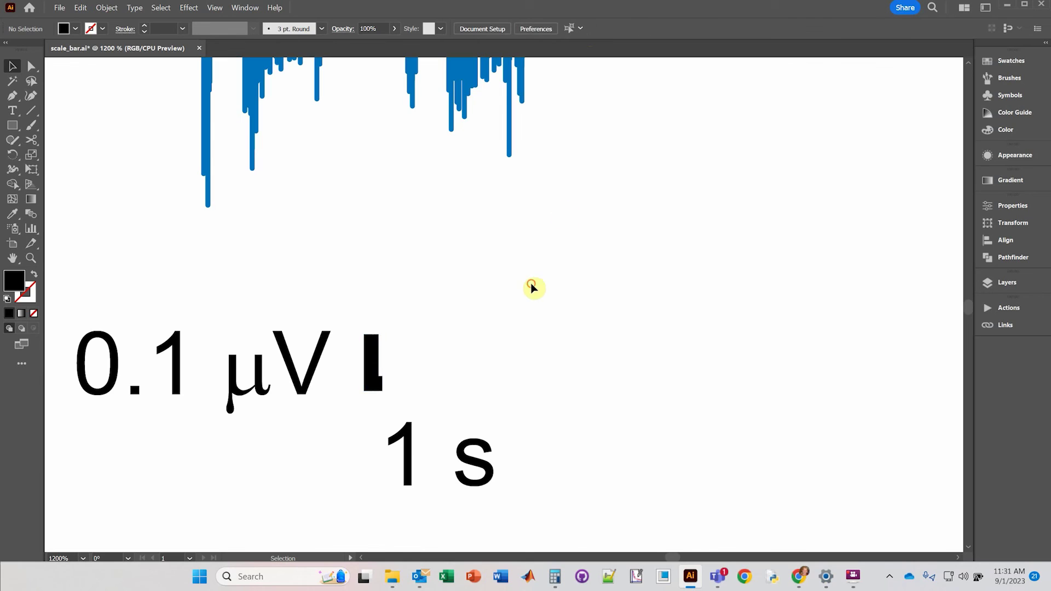
Step: Scale only the horizontal segment of the scale bar to 500% horizontally and 100% vertically
{"action": "left_click", "coordinate": [380, 387]}
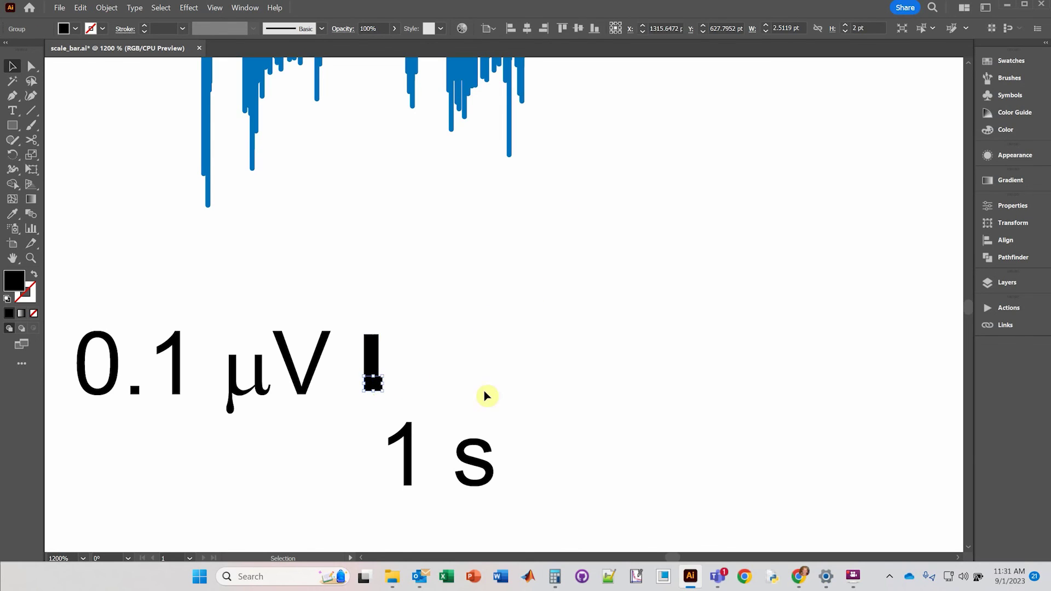
{"action": "key", "text": "s"}
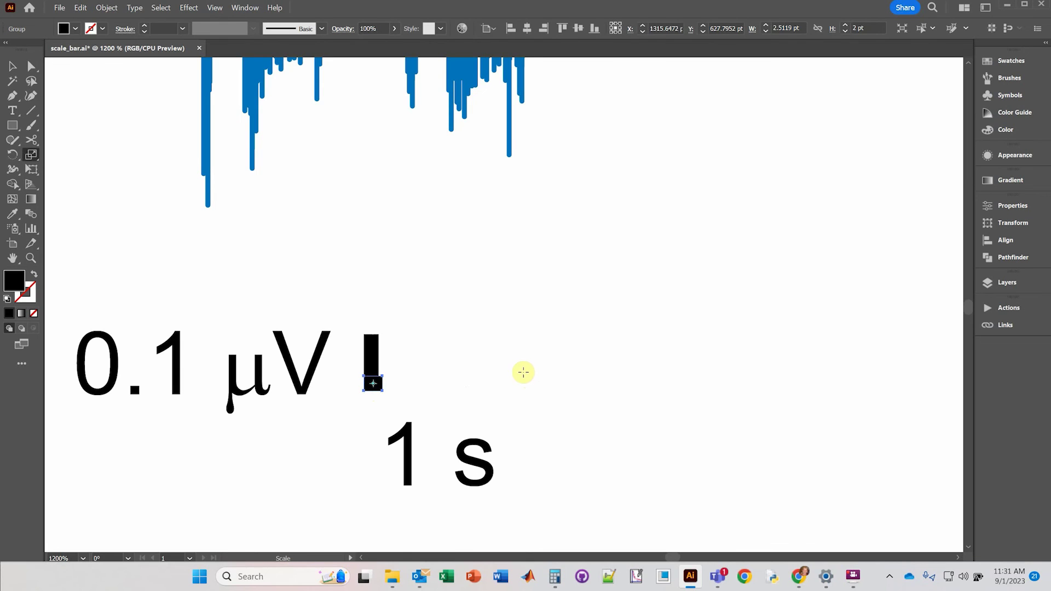
{"action": "key", "text": "Return"}
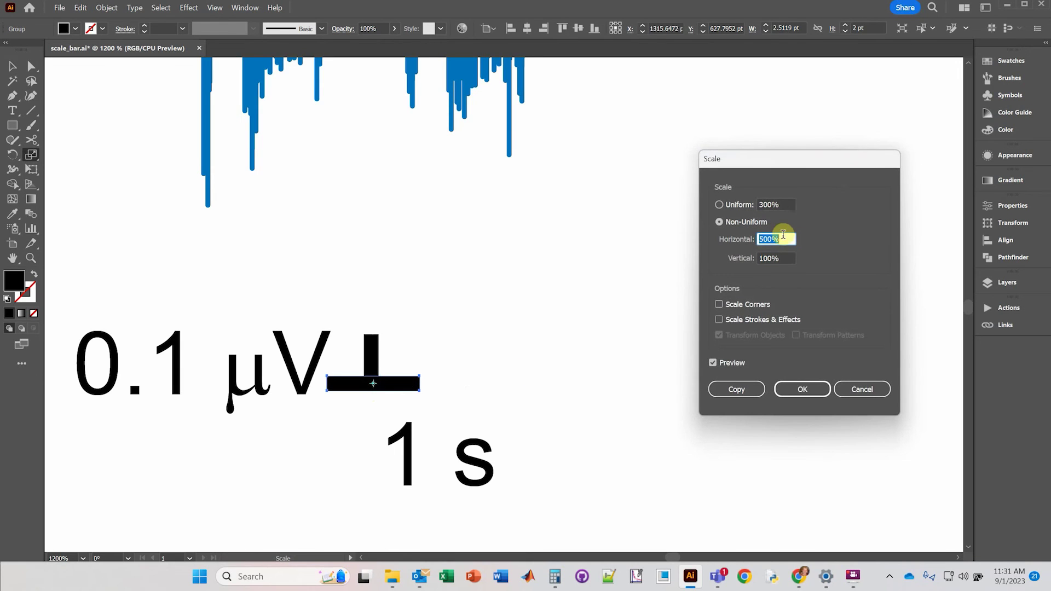
{"action": "left_click", "coordinate": [802, 389]}
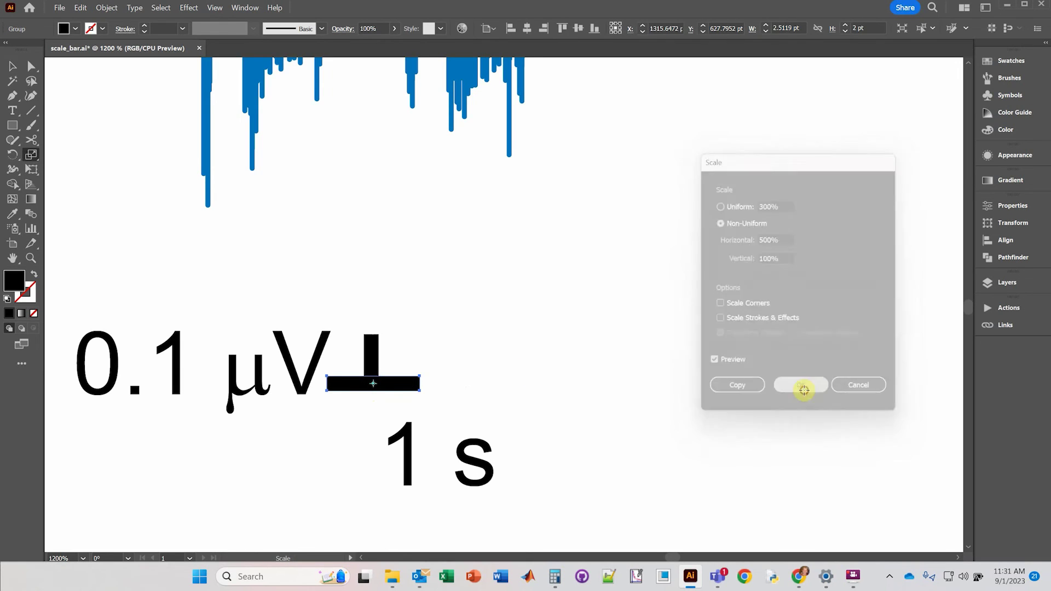
{"action": "left_click", "coordinate": [20, 66]}
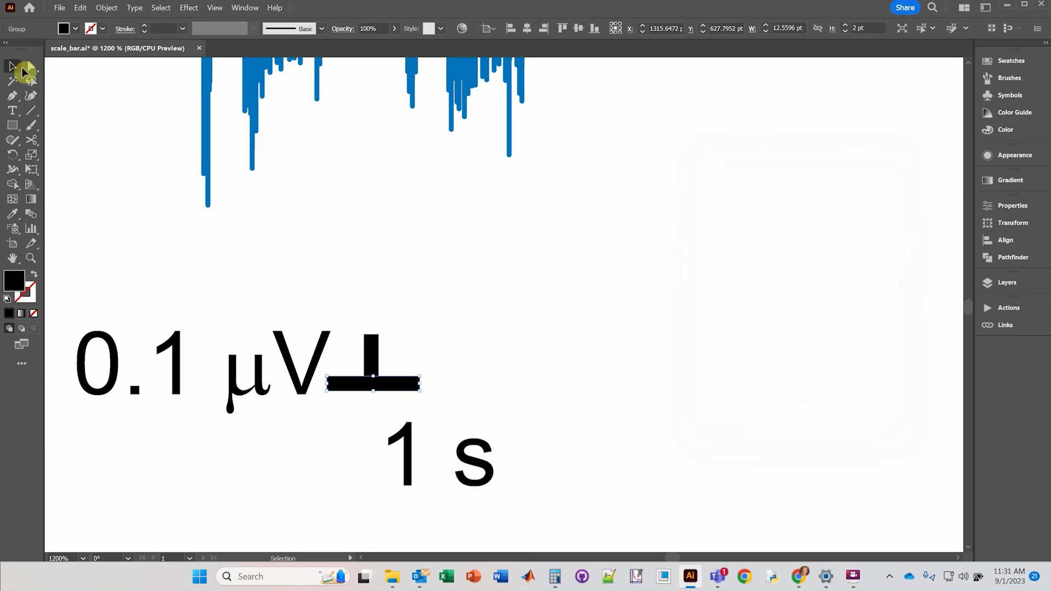
Step: Align the left edges of both scale bar segments and move the scale bar directly above the "1 s" label
{"action": "left_click_drag", "start_coordinate": [360, 286], "coordinate": [378, 405]}
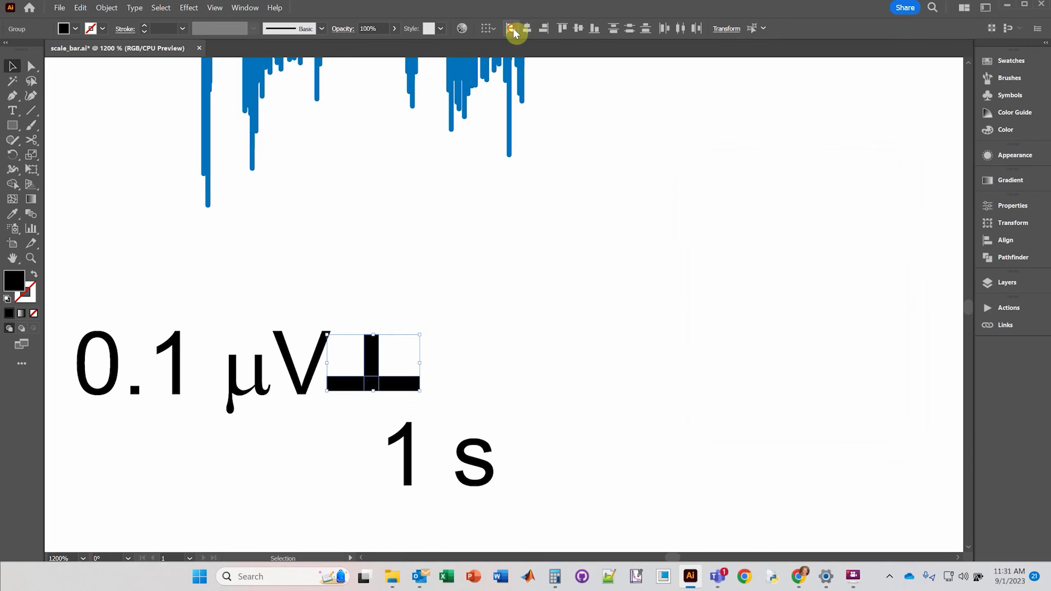
{"action": "left_click", "coordinate": [512, 31]}
{"action": "left_click_drag", "start_coordinate": [361, 383], "coordinate": [427, 383]}
{"action": "left_click", "coordinate": [602, 390]}
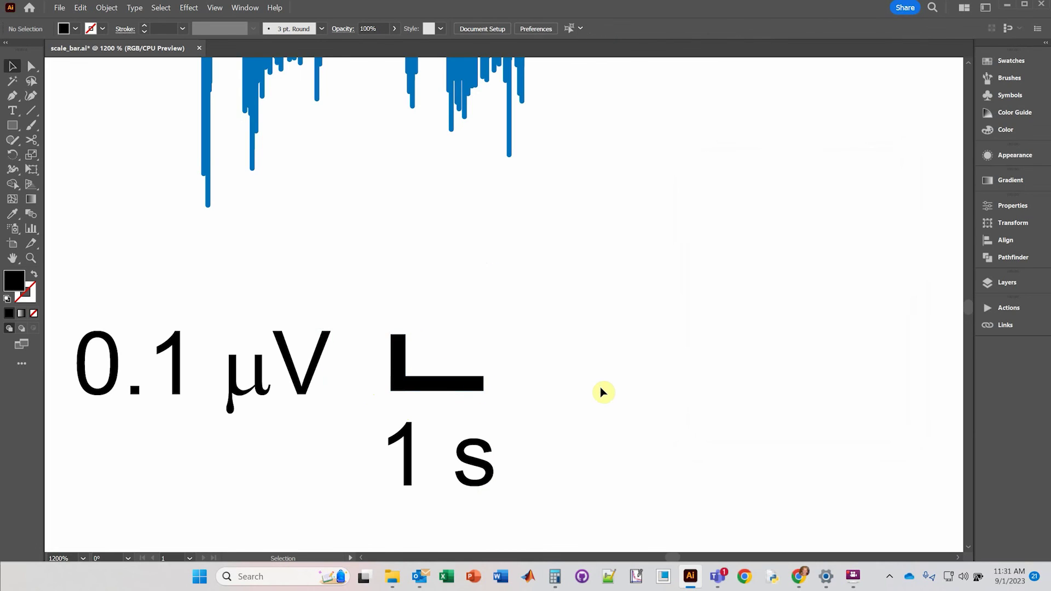
{"action": "scroll", "coordinate": [600, 393], "scroll_direction": "down", "scroll_amount": 2}
{"action": "scroll", "coordinate": [601, 393], "scroll_direction": "down", "scroll_amount": 2}
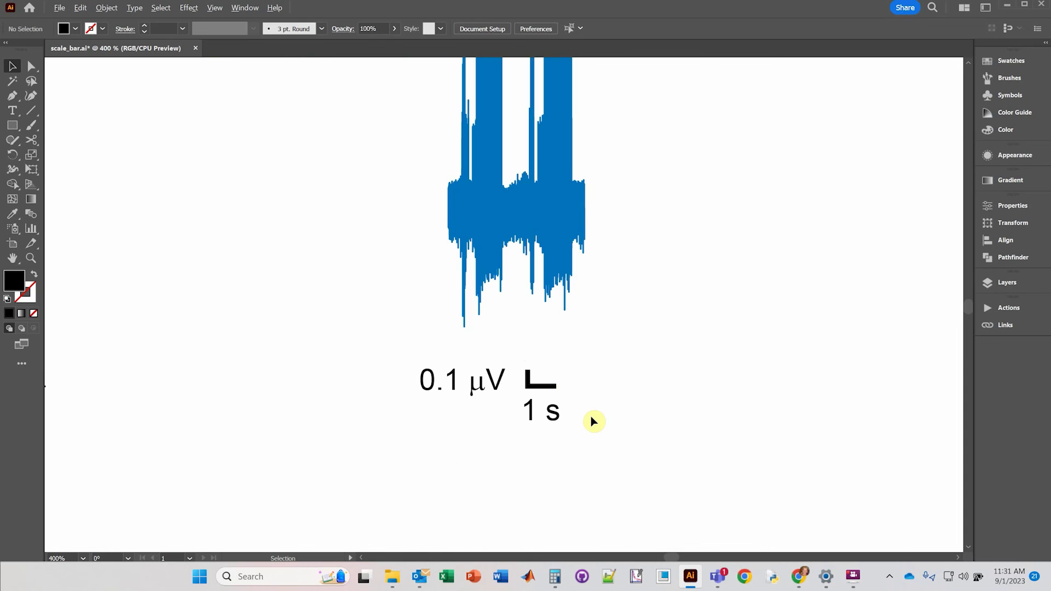
{"action": "scroll", "coordinate": [592, 419], "scroll_direction": "down", "scroll_amount": 1}
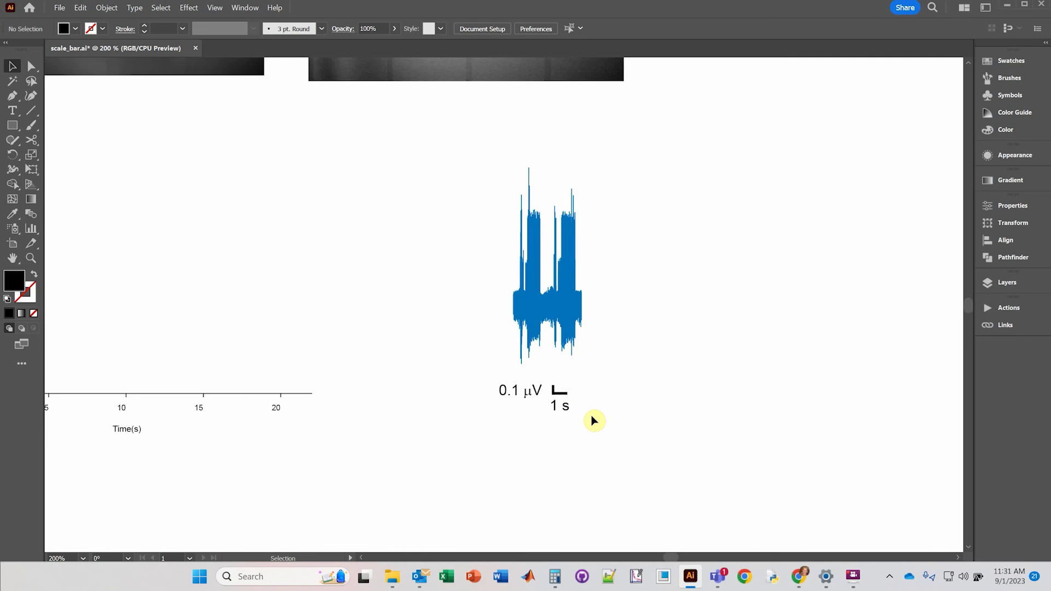
Step: Undo the scale bar's thickness corrections, the shrinking of the trace and the expansion of the bar's stroke
{"action": "left_click", "coordinate": [670, 366]}
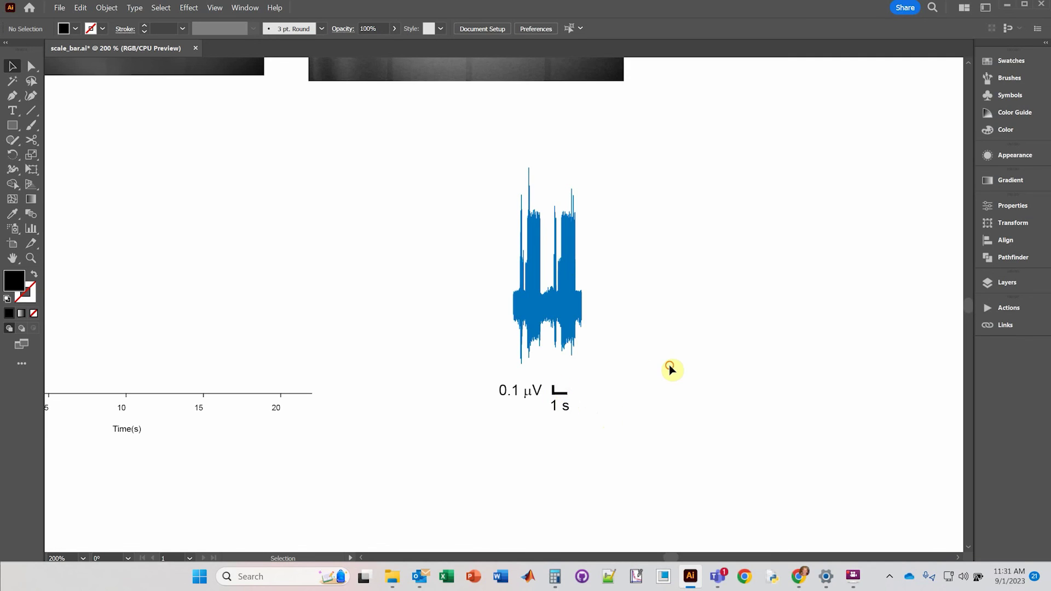
{"action": "key", "text": "a"}
{"action": "key", "text": "ctrl+z"}
{"action": "key", "text": "ctrl+z"}
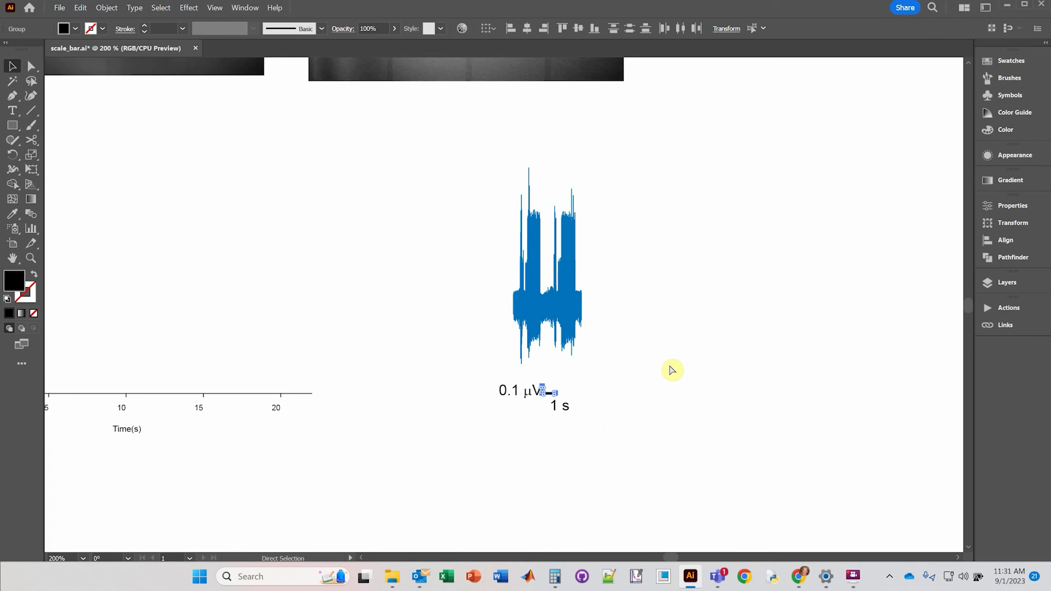
{"action": "key", "text": "ctrl+z"}
{"action": "key", "text": "ctrl+z"}
{"action": "key", "text": "ctrl+z"}
{"action": "key", "text": "ctrl+z"}
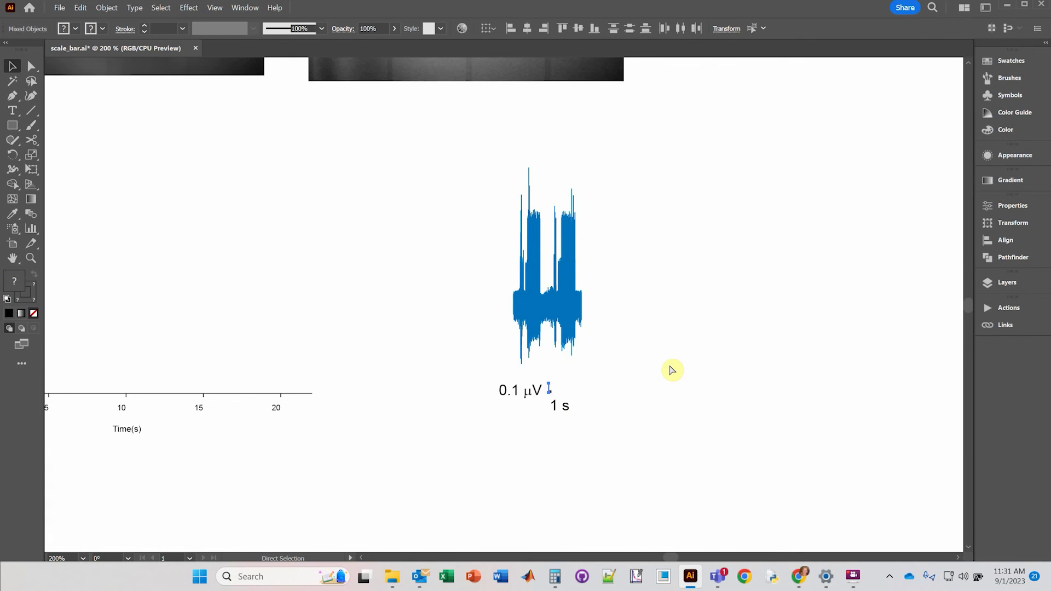
{"action": "key", "text": "ctrl+z"}
{"action": "key", "text": "ctrl+z"}
{"action": "key", "text": "ctrl+z"}
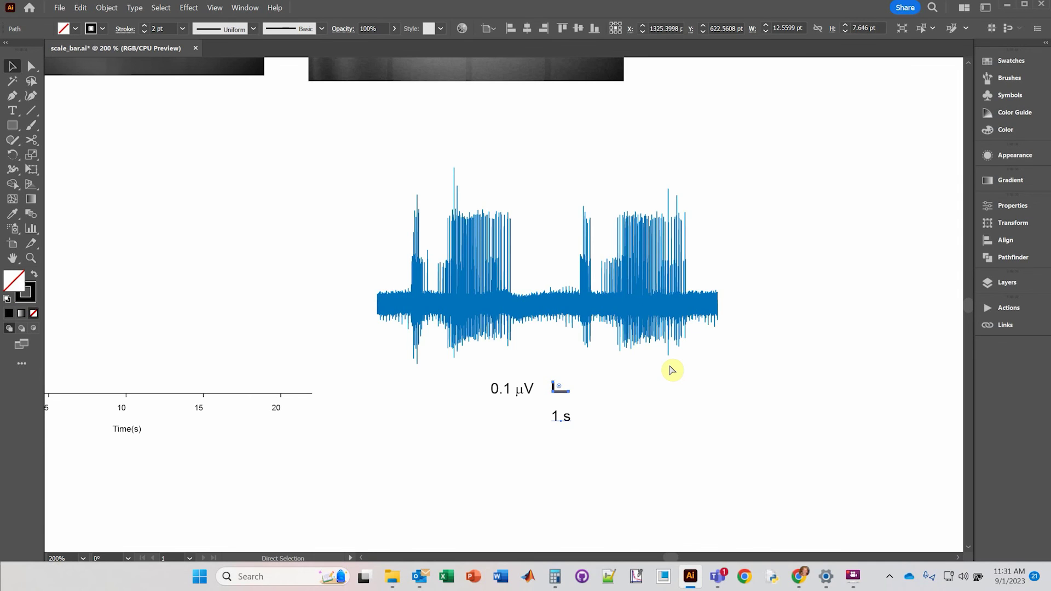
Step: Undo the label and bar changes back to the full-size scale bar labelled 0.5 µV and 5 s
{"action": "key", "text": "ctrl+z"}
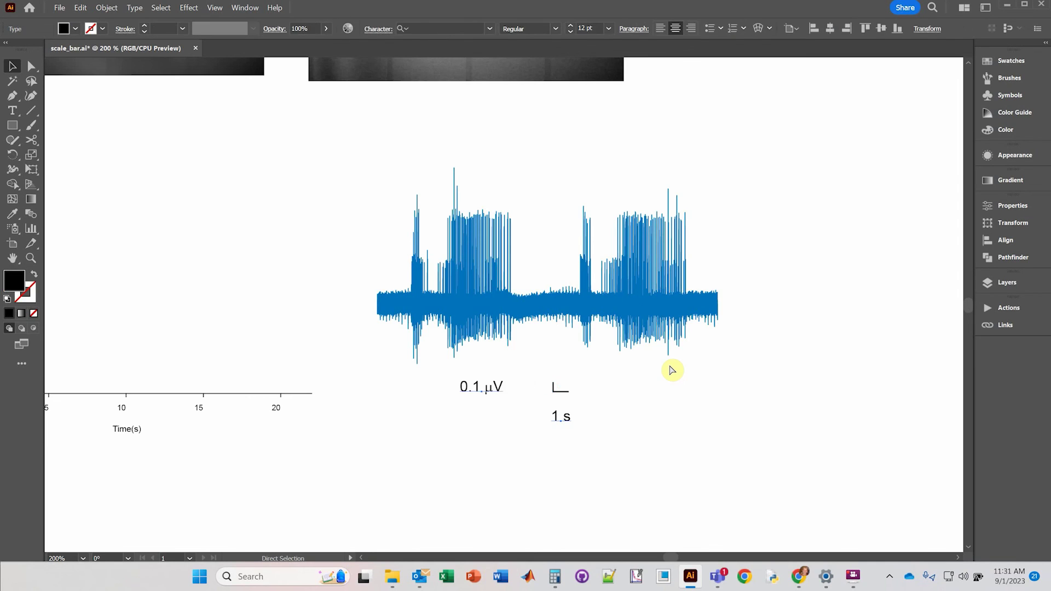
{"action": "key", "text": "ctrl+z"}
{"action": "key", "text": "ctrl+z"}
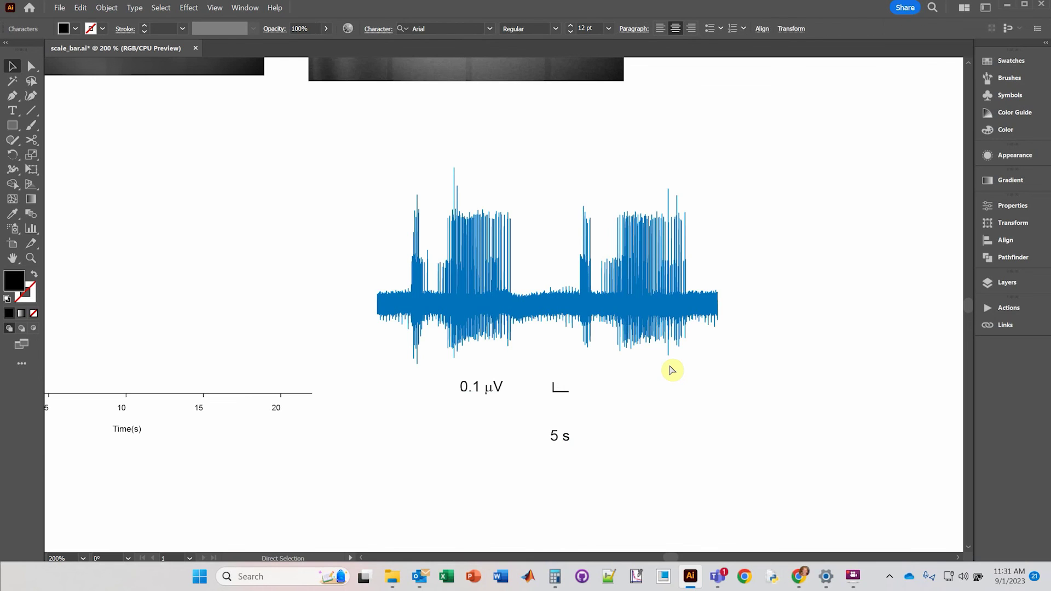
{"action": "key", "text": "ctrl+z"}
{"action": "key", "text": "ctrl+z"}
{"action": "key", "text": "ctrl+z"}
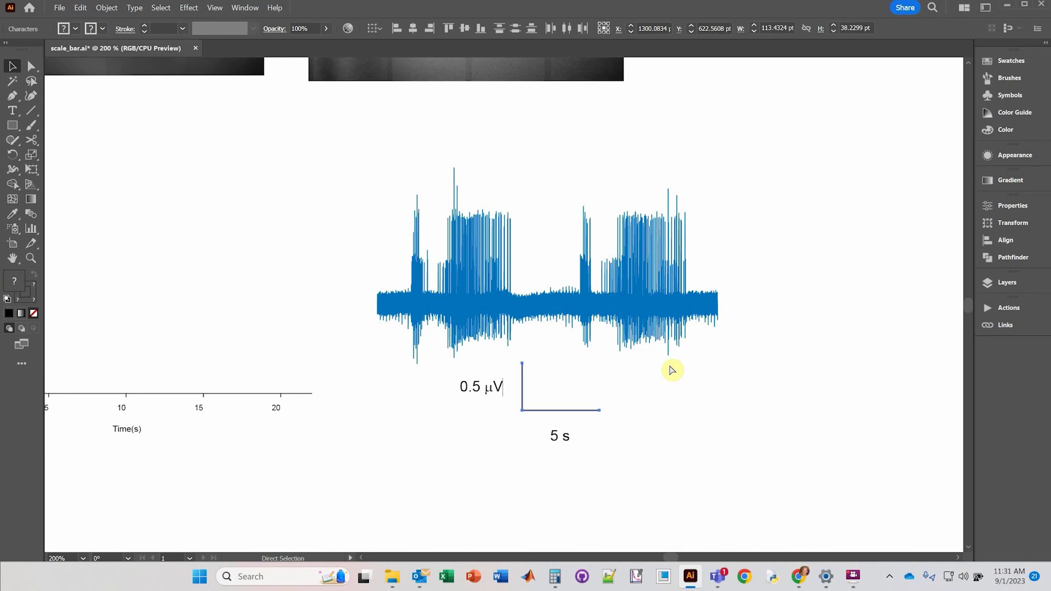
Step: Select the unexpanded scale bar together with the voltage trace and scale both down to roughly a third of their width and half their height
{"action": "key", "text": "v"}
{"action": "left_click", "coordinate": [504, 450]}
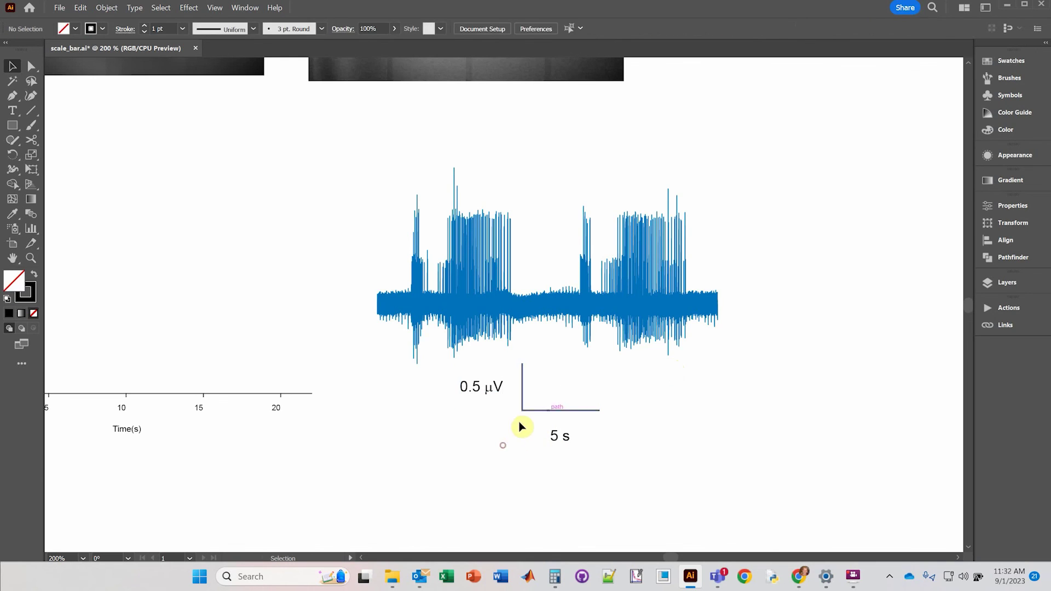
{"action": "left_click", "coordinate": [549, 411]}
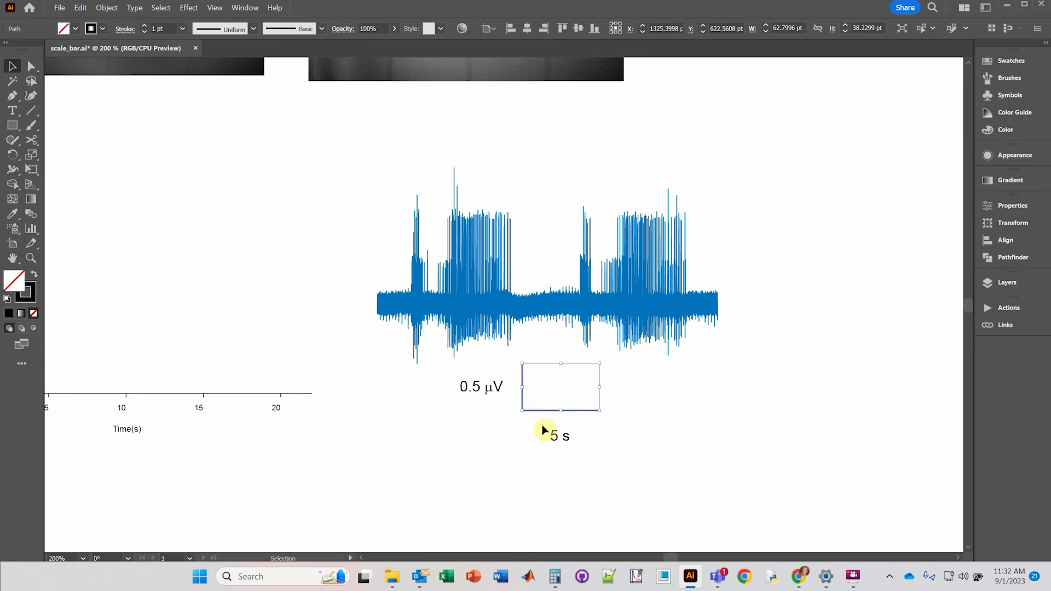
{"action": "left_click", "coordinate": [485, 301], "text": "shift"}
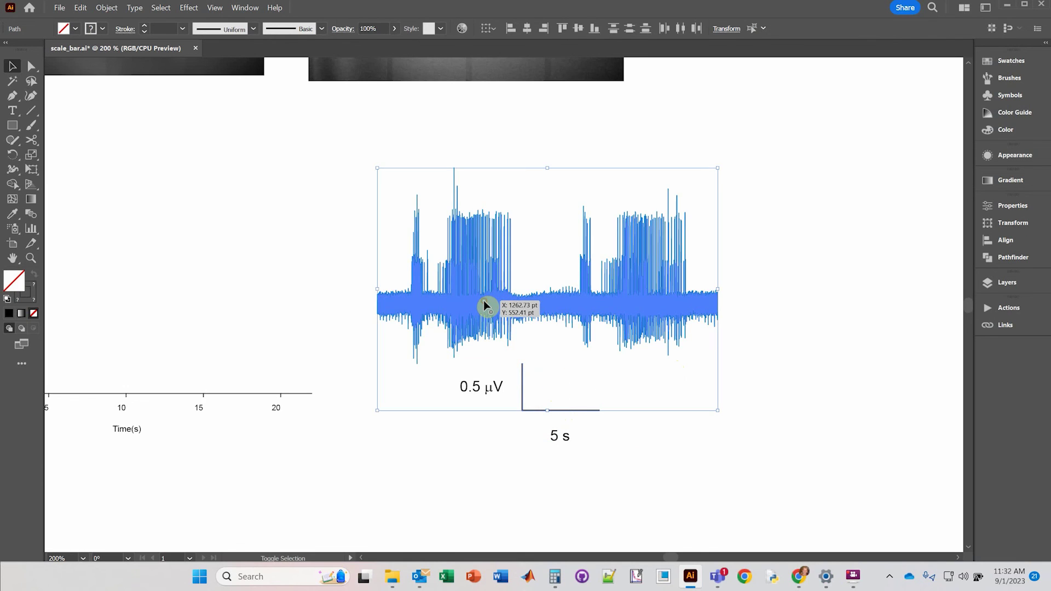
{"action": "left_click_drag", "start_coordinate": [378, 169], "coordinate": [598, 294]}
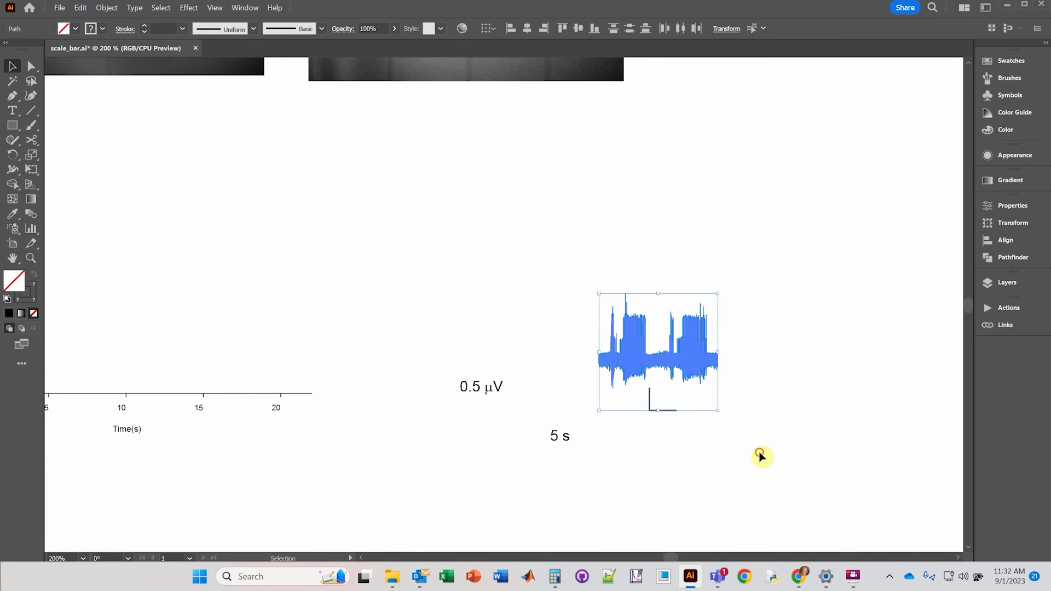
{"action": "left_click", "coordinate": [760, 453]}
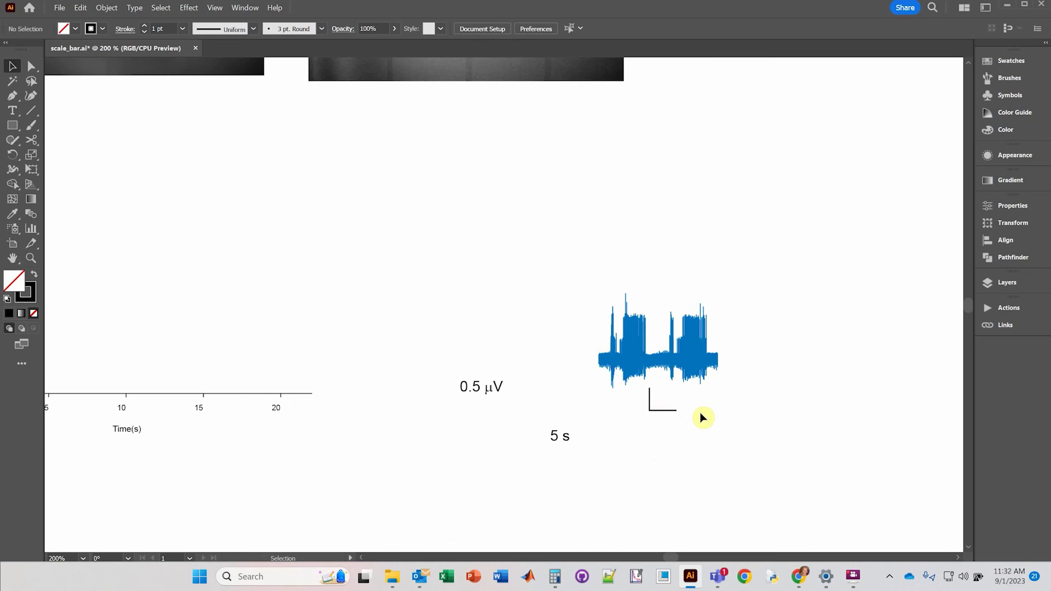
Step: Check the Scale Strokes & Effects setting in the Scale tool's options
{"action": "key", "text": "s"}
{"action": "left_click", "coordinate": [728, 357], "text": "alt"}
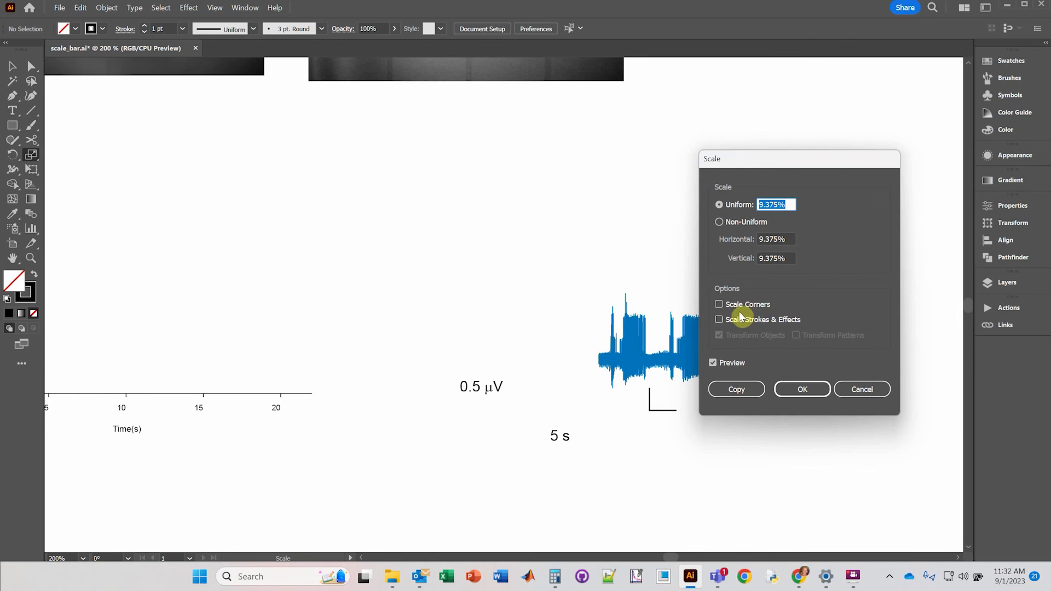
{"action": "left_click", "coordinate": [803, 388]}
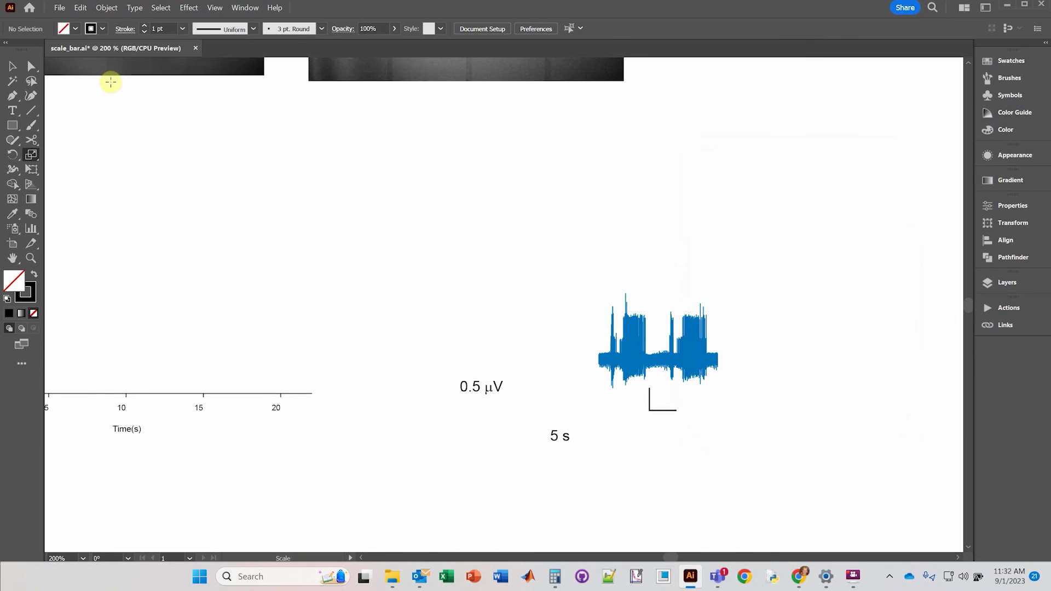
{"action": "left_click", "coordinate": [12, 66]}
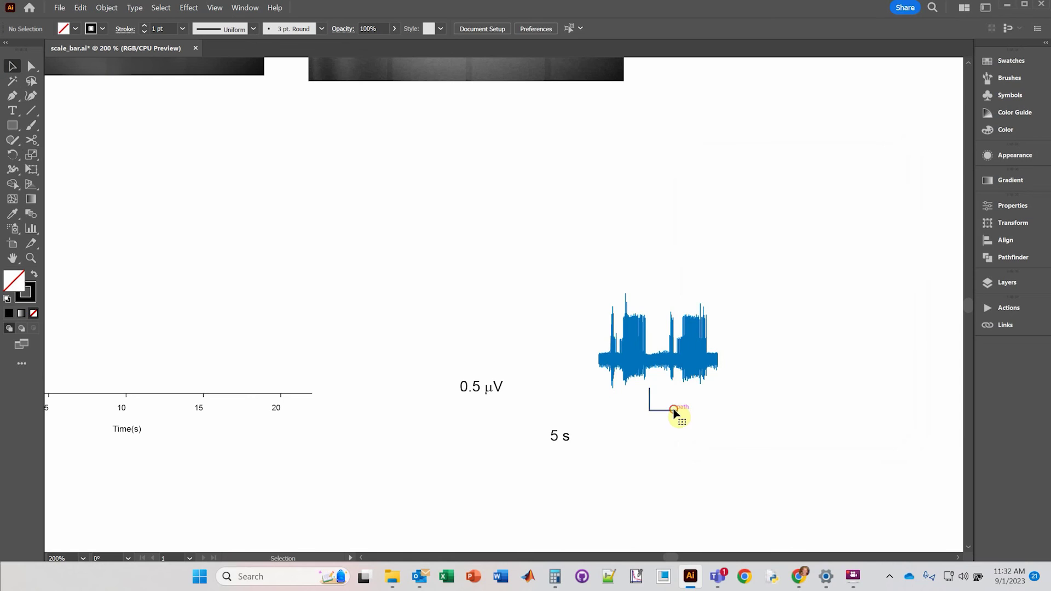
Step: Move the 5 s label just below the horizontal bar and the 0.5 µV label beside the vertical bar
{"action": "left_click_drag", "start_coordinate": [560, 438], "coordinate": [663, 432]}
{"action": "left_click_drag", "start_coordinate": [461, 386], "coordinate": [629, 413]}
{"action": "left_click", "coordinate": [644, 449]}
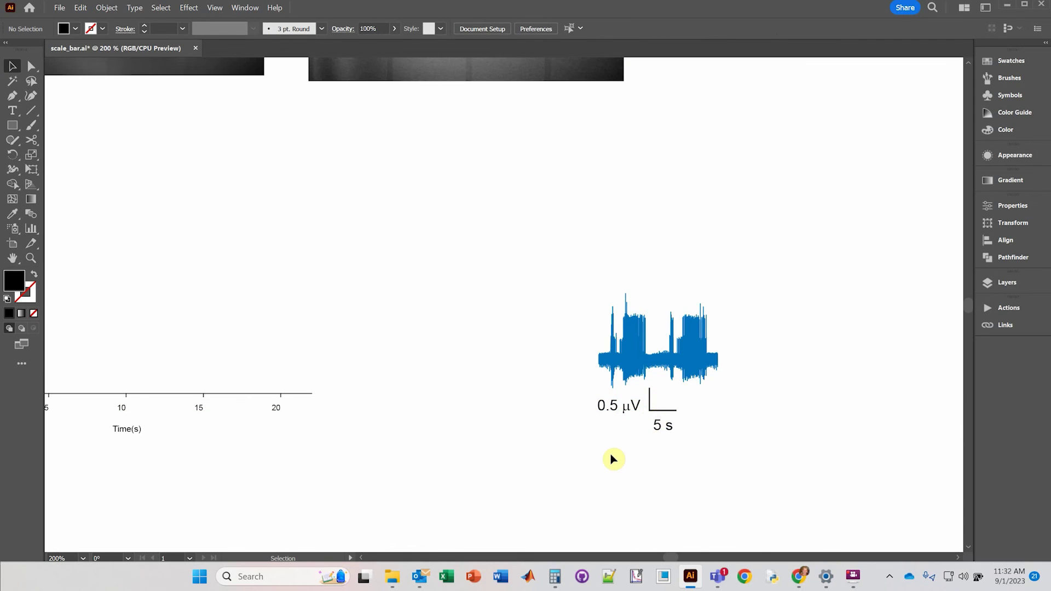
Step: Right-justify the 0.5 µV label, place it beside the vertical bar and align its vertical centre with the scale bar
{"action": "left_click", "coordinate": [664, 426]}
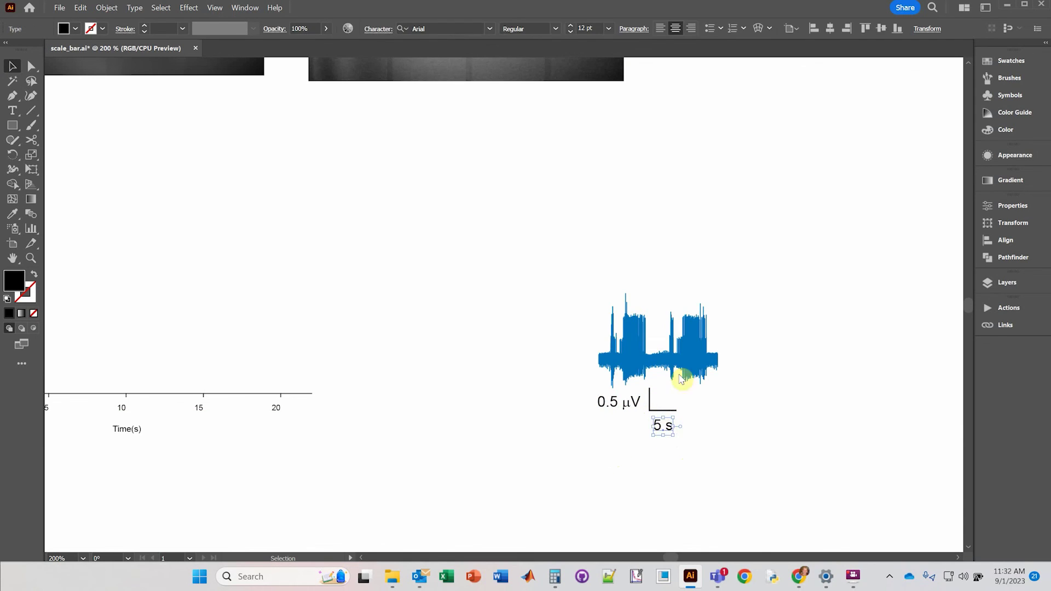
{"action": "left_click", "coordinate": [627, 402]}
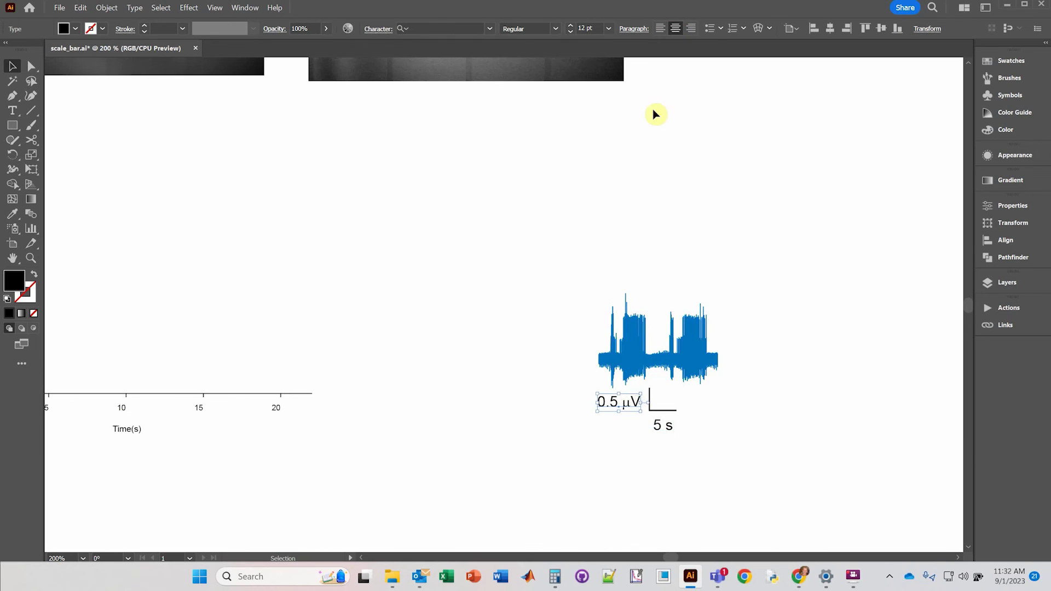
{"action": "left_click", "coordinate": [690, 28]}
{"action": "left_click_drag", "start_coordinate": [607, 404], "coordinate": [630, 404]}
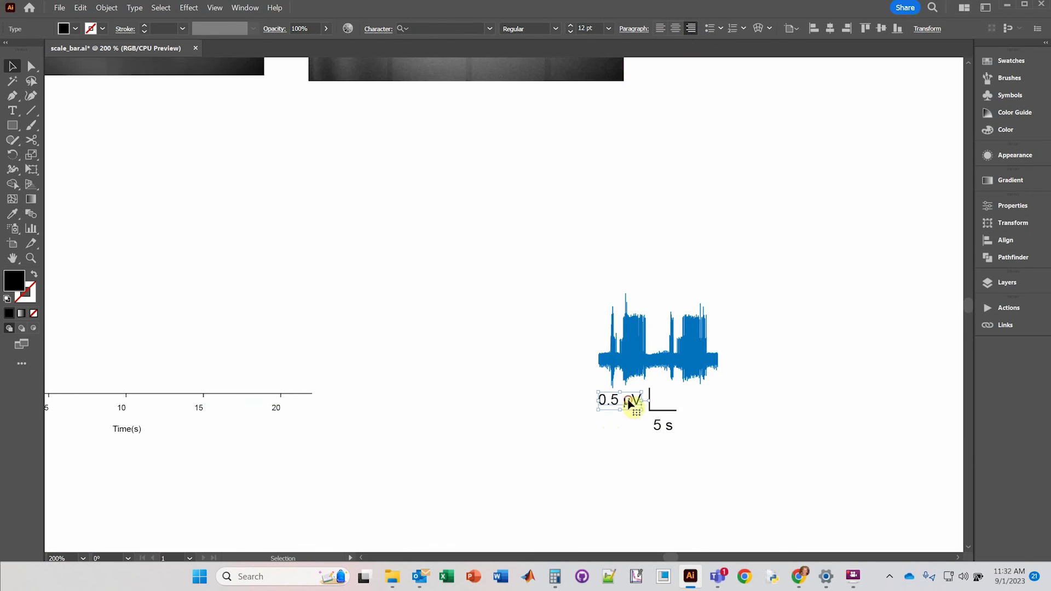
{"action": "left_click", "coordinate": [666, 411], "text": "shift"}
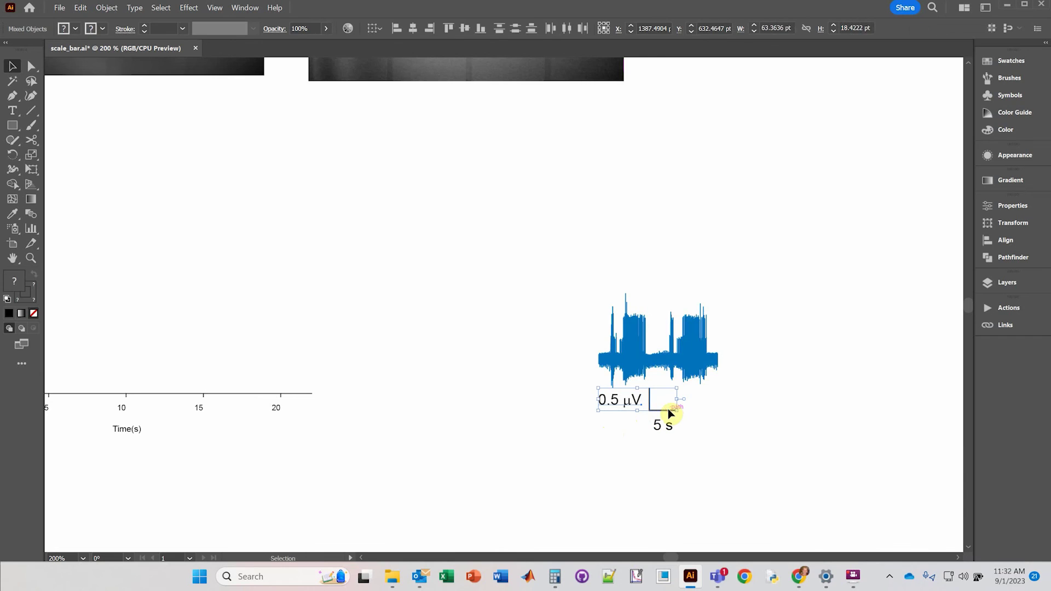
{"action": "left_click", "coordinate": [466, 28]}
{"action": "left_click", "coordinate": [685, 475]}
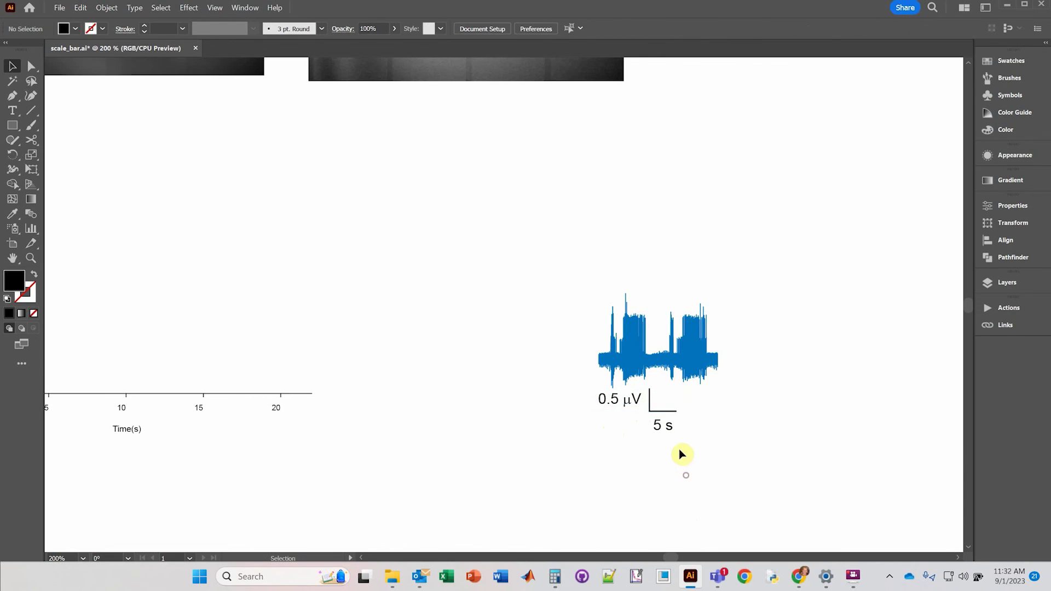
Step: Centre the 5 s label horizontally under the scale bar
{"action": "left_click_drag", "start_coordinate": [648, 381], "coordinate": [649, 377]}
{"action": "left_click_drag", "start_coordinate": [684, 459], "coordinate": [662, 417]}
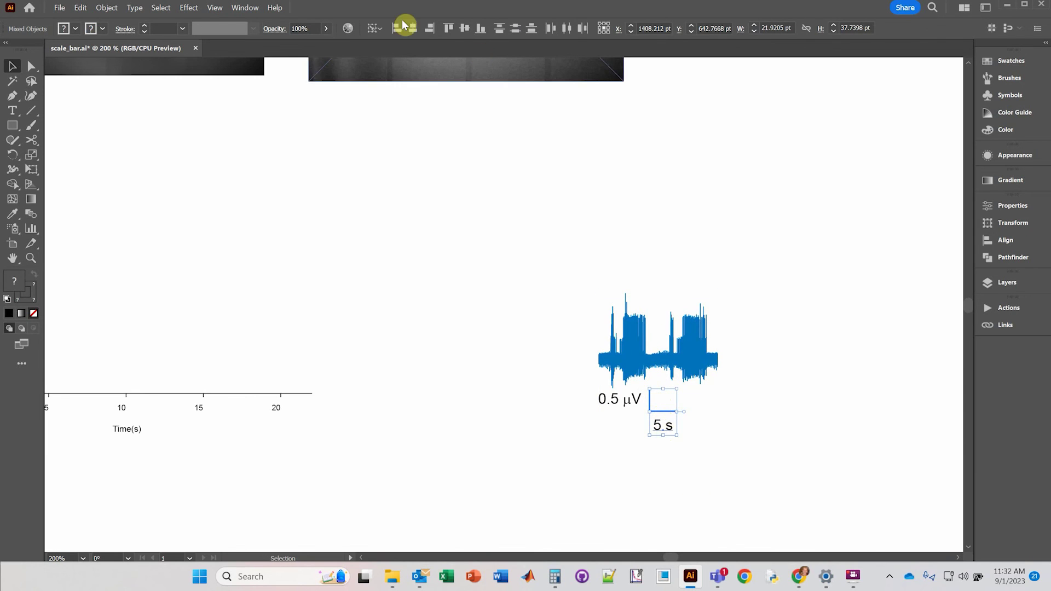
{"action": "left_click", "coordinate": [565, 422]}
Step: Save the document with the finished scale bars
{"action": "key", "text": "ctrl+1"}
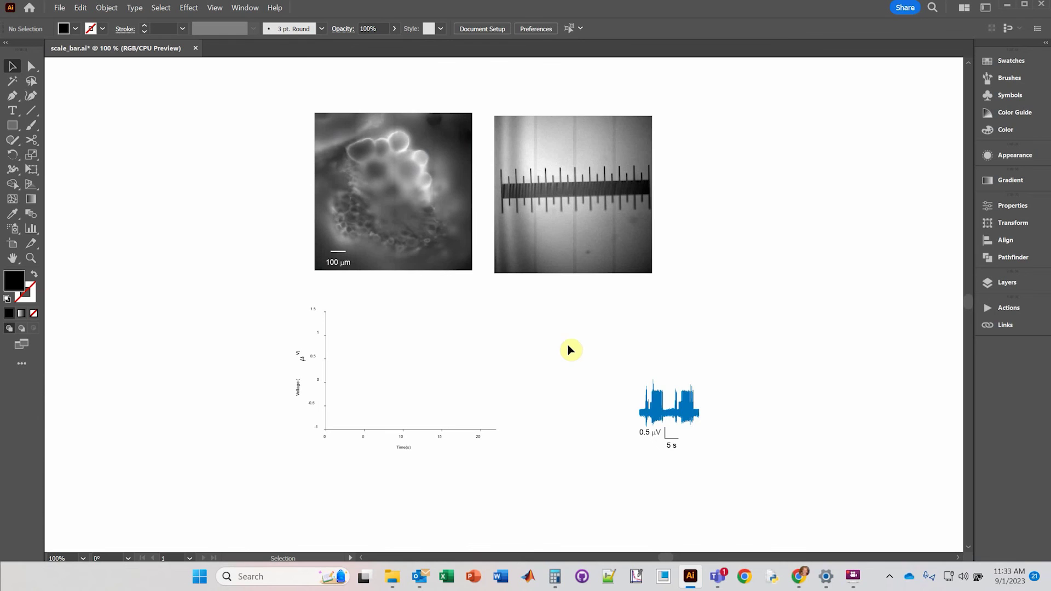
{"action": "left_click", "coordinate": [59, 8]}
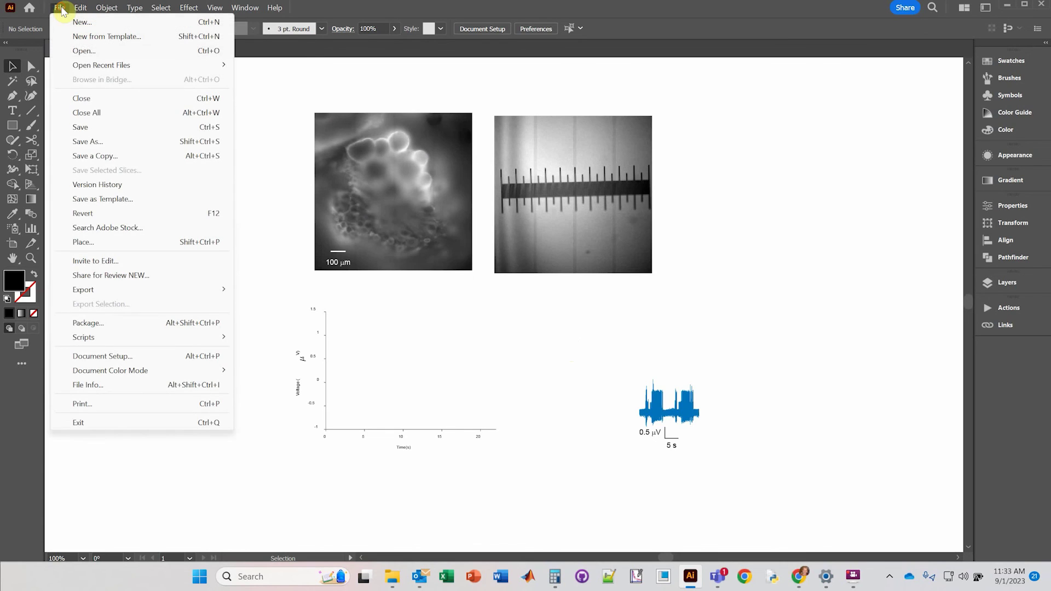
{"action": "left_click", "coordinate": [91, 132]}
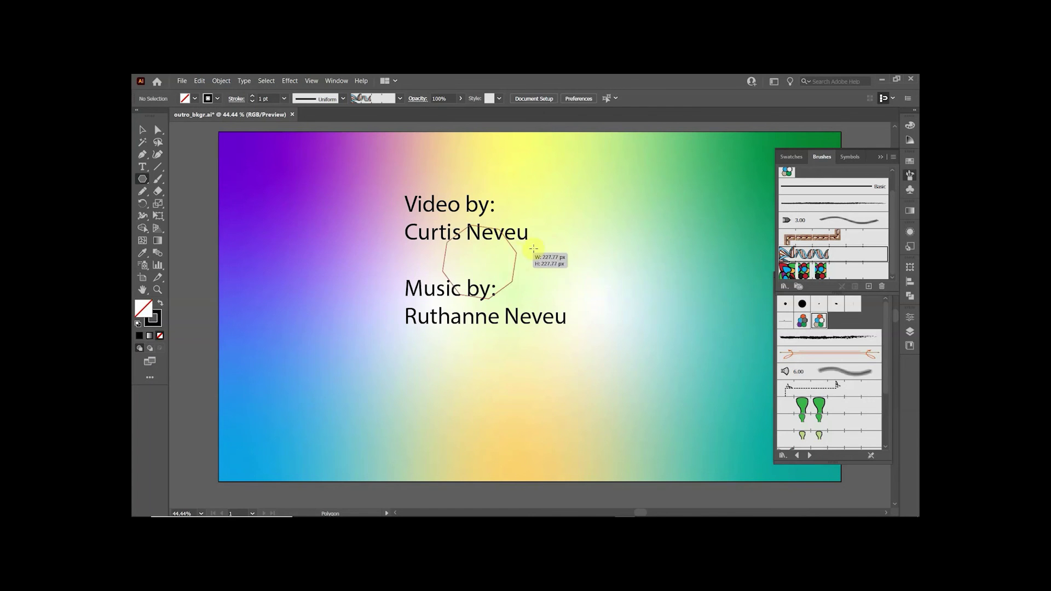
Step: In the outro background document, draw a large polygon around the credits text and apply the DNA helix pattern brush to it
{"action": "left_click_drag", "start_coordinate": [544, 242], "coordinate": [613, 217]}
{"action": "left_click", "coordinate": [838, 256]}
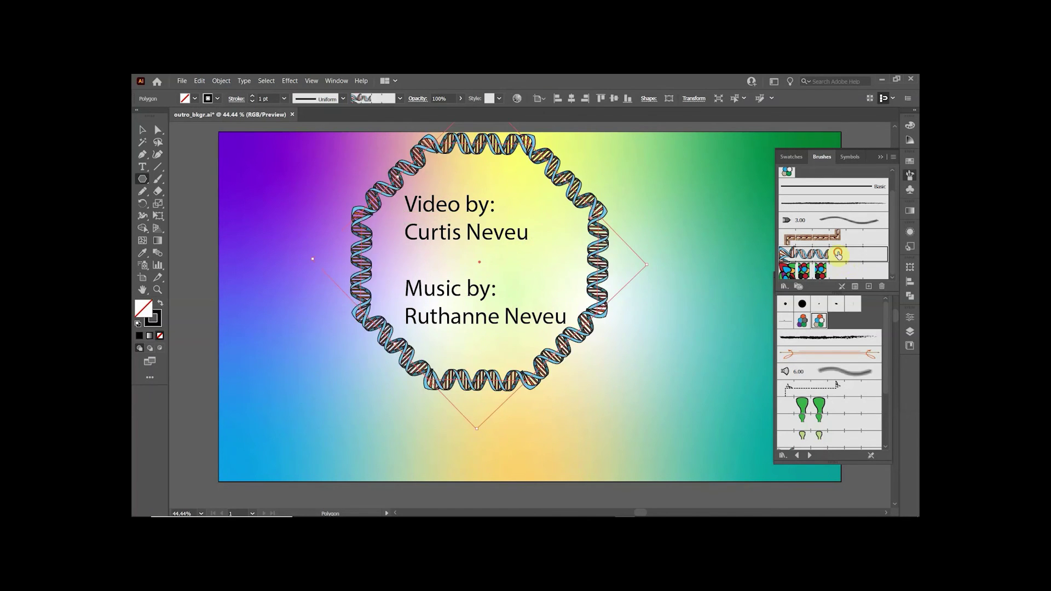